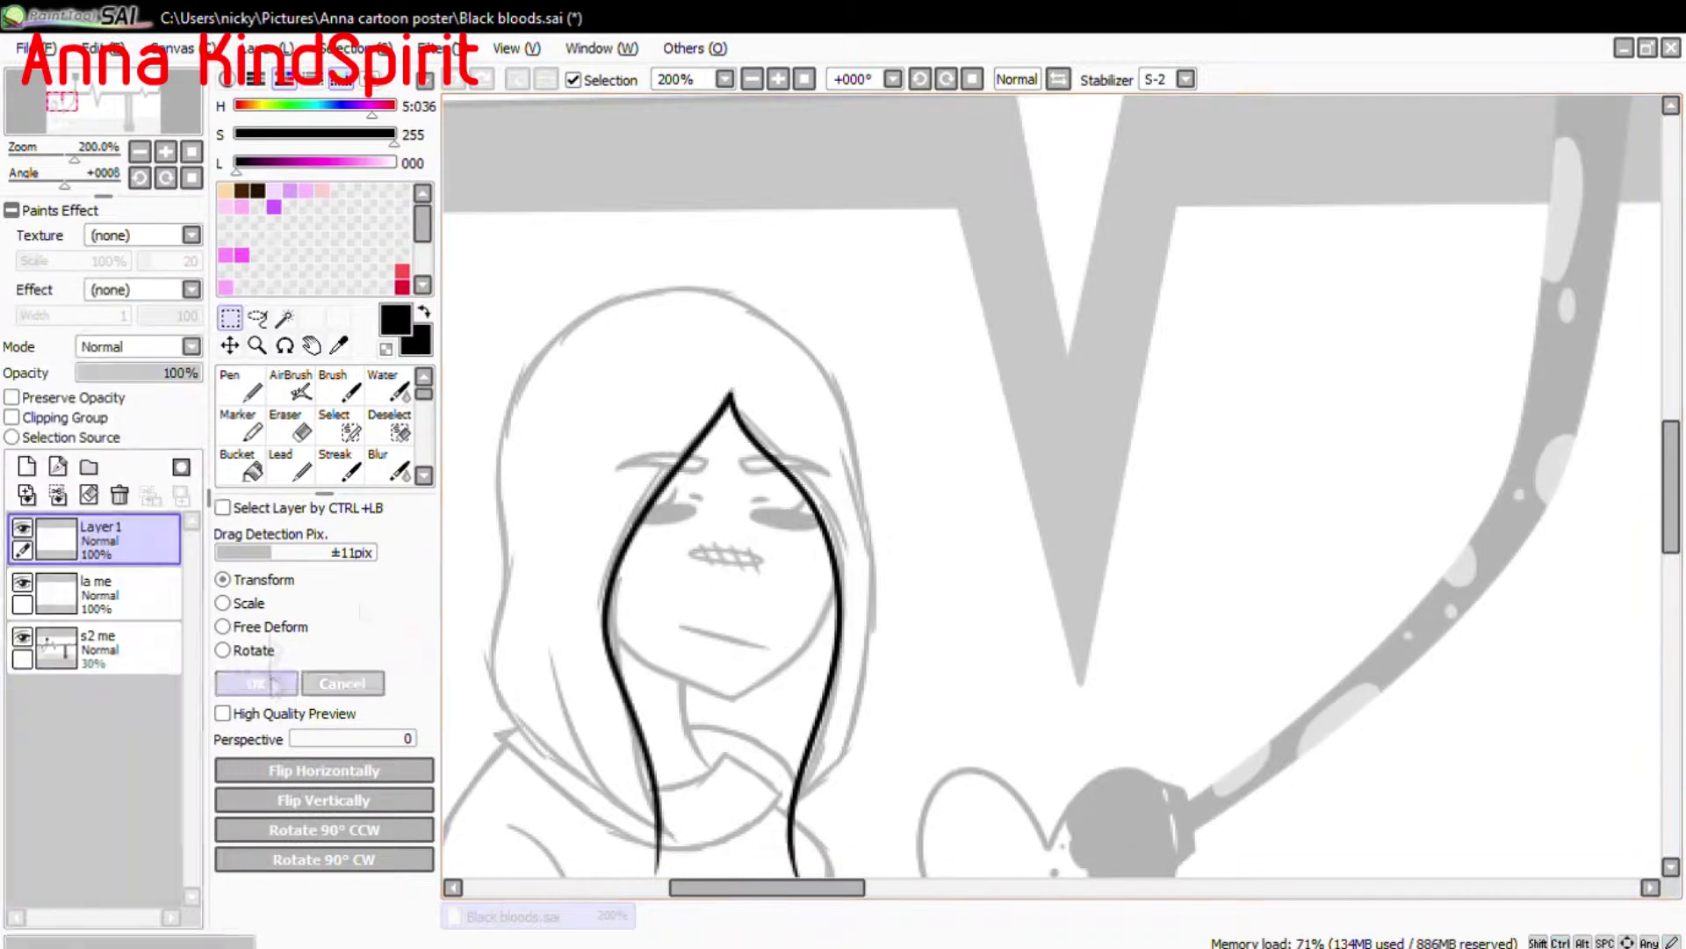
Activate Layer1 and choose the Pen tool for inking over the face sketch.
click(98, 592)
click(114, 551)
key(n)
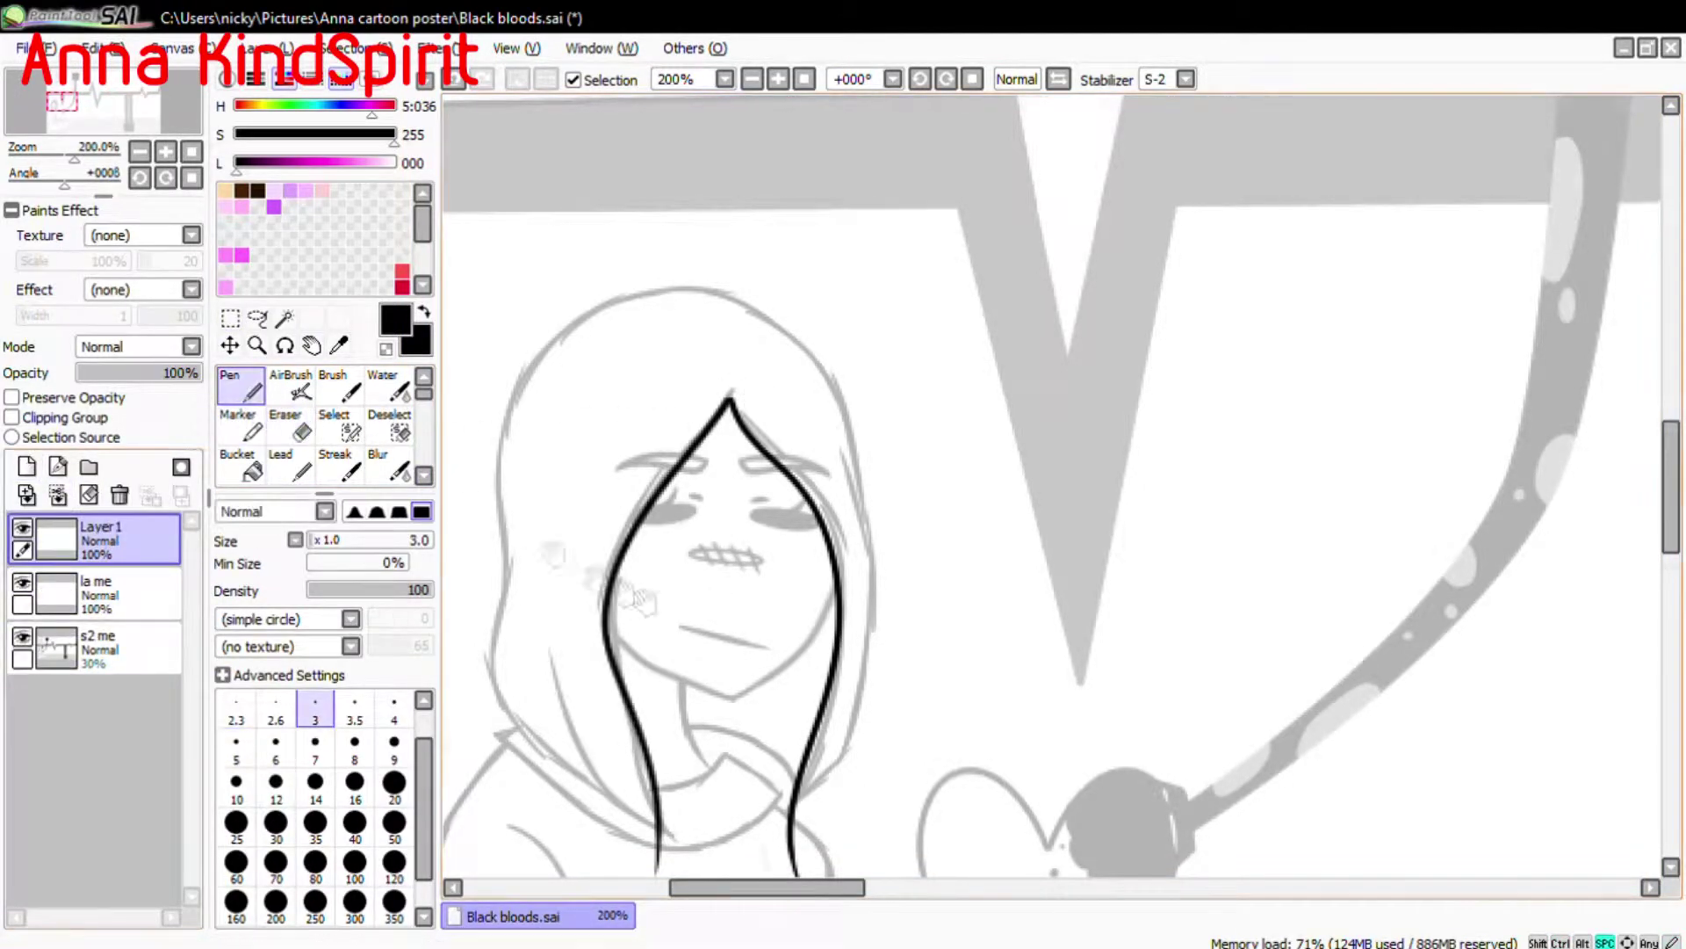
drag(841, 596, 872, 367)
key(ctrl+z)
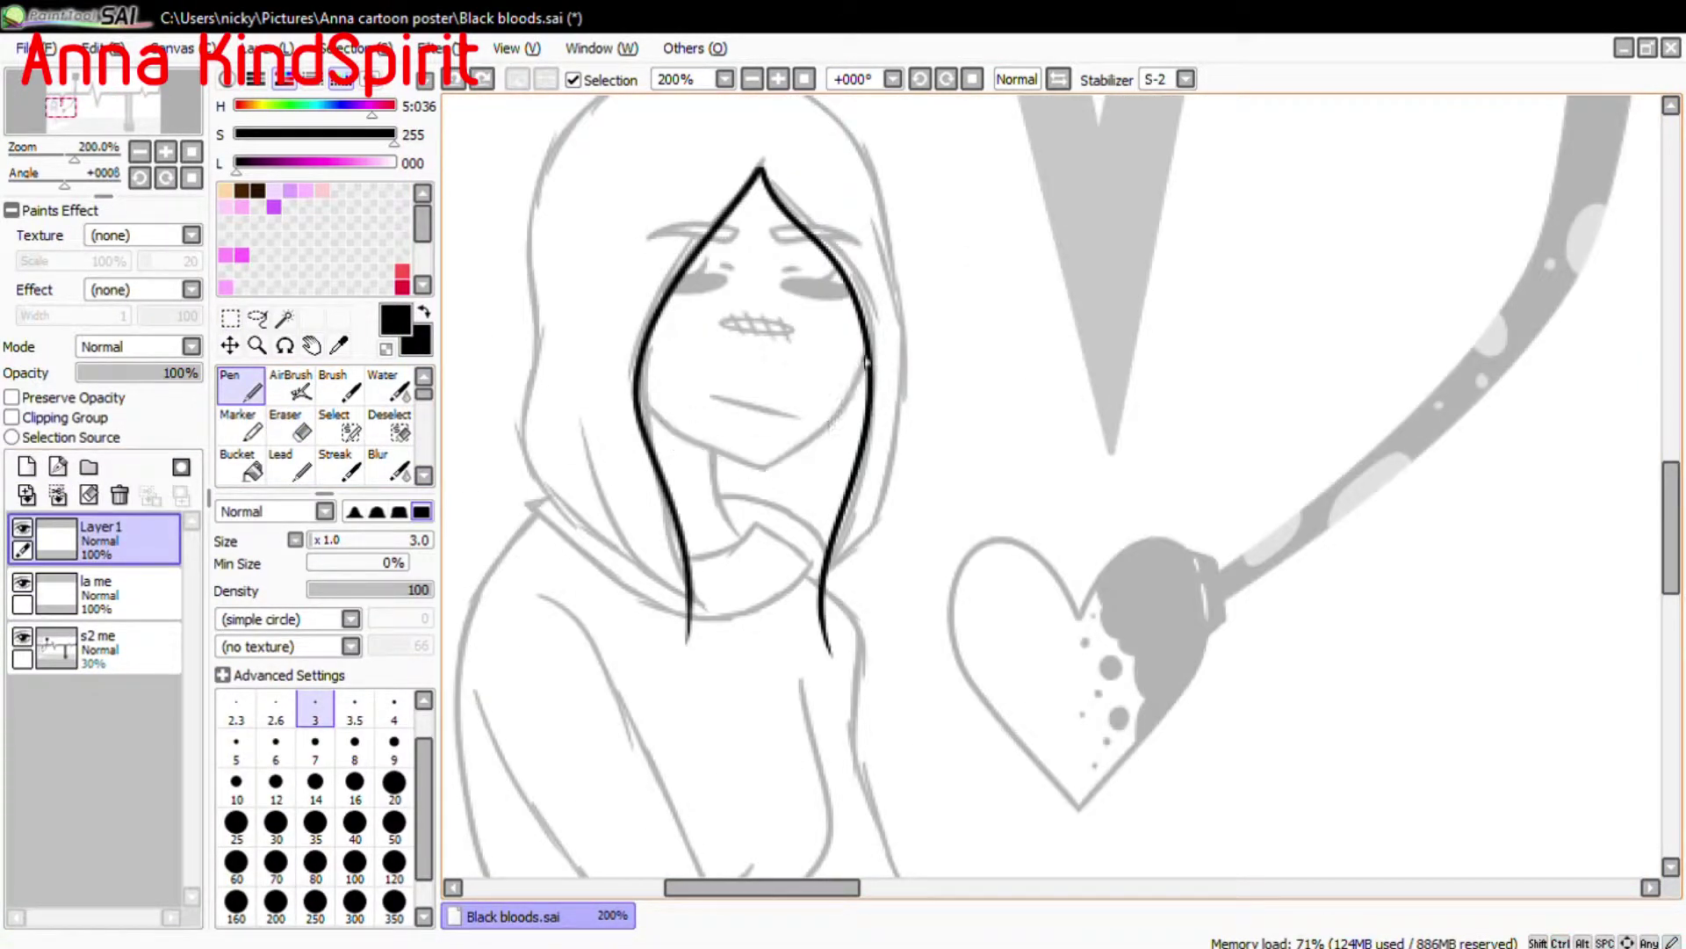
key(ctrl+z)
drag(872, 351, 795, 450)
key(ctrl+z)
drag(872, 351, 773, 468)
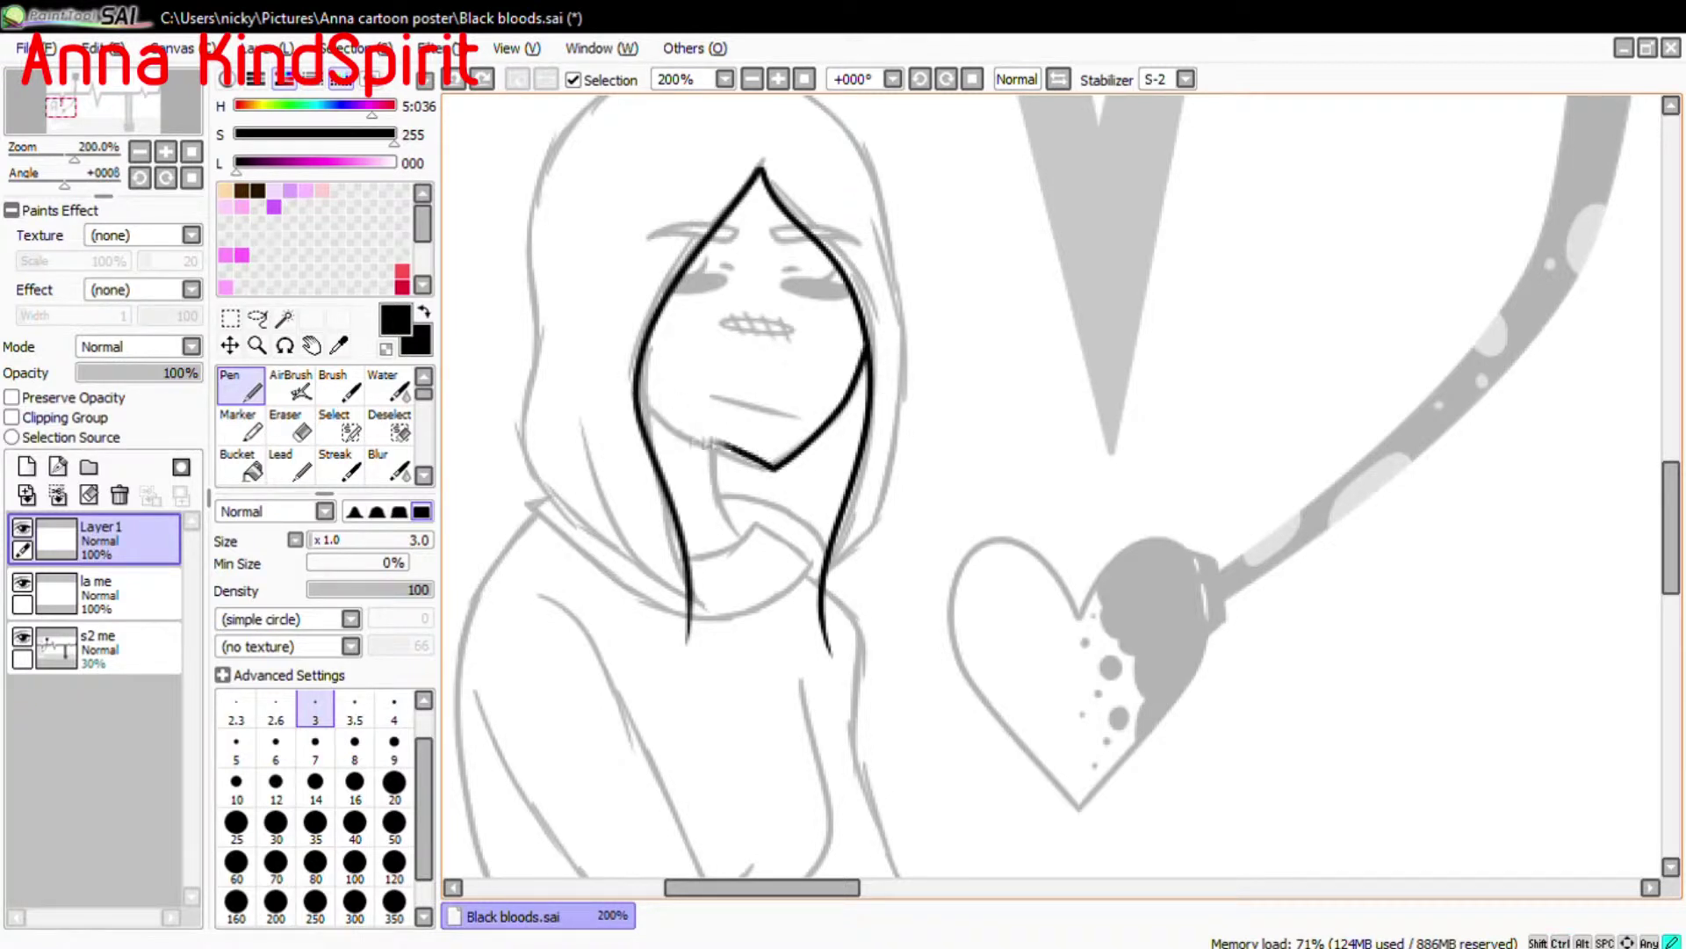
key(ctrl+z)
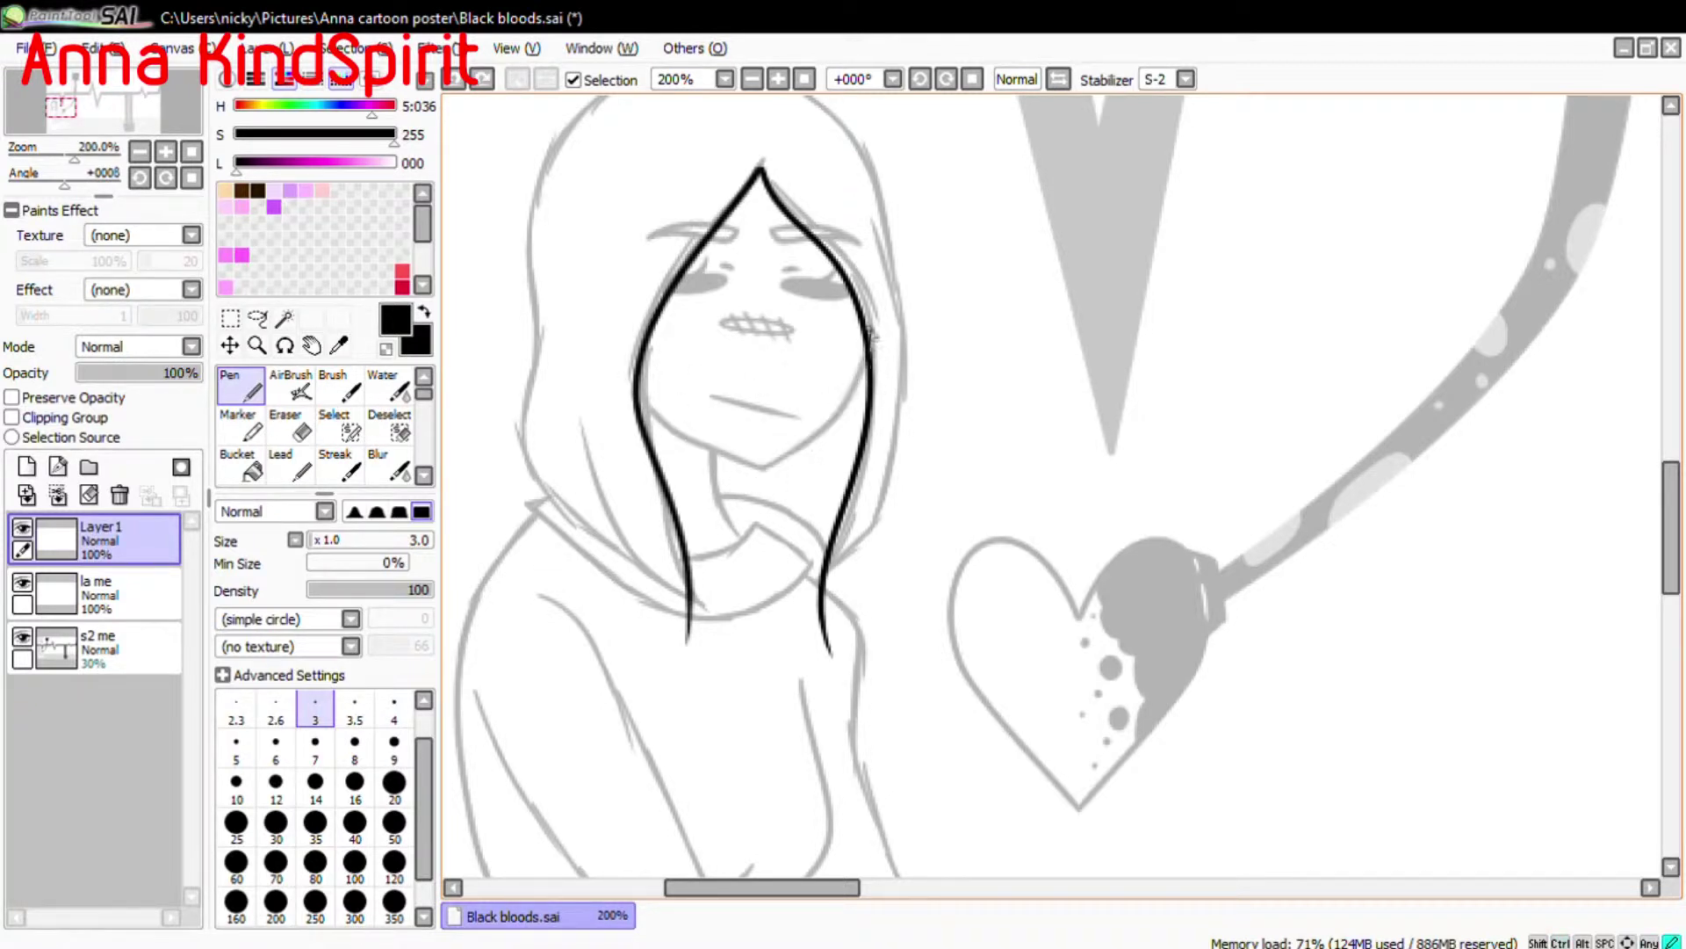
Ink the right side of the jaw down to the chin, and the left side on a new layer.
drag(848, 403, 764, 464)
key(ctrl+shift+n)
drag(626, 387, 766, 465)
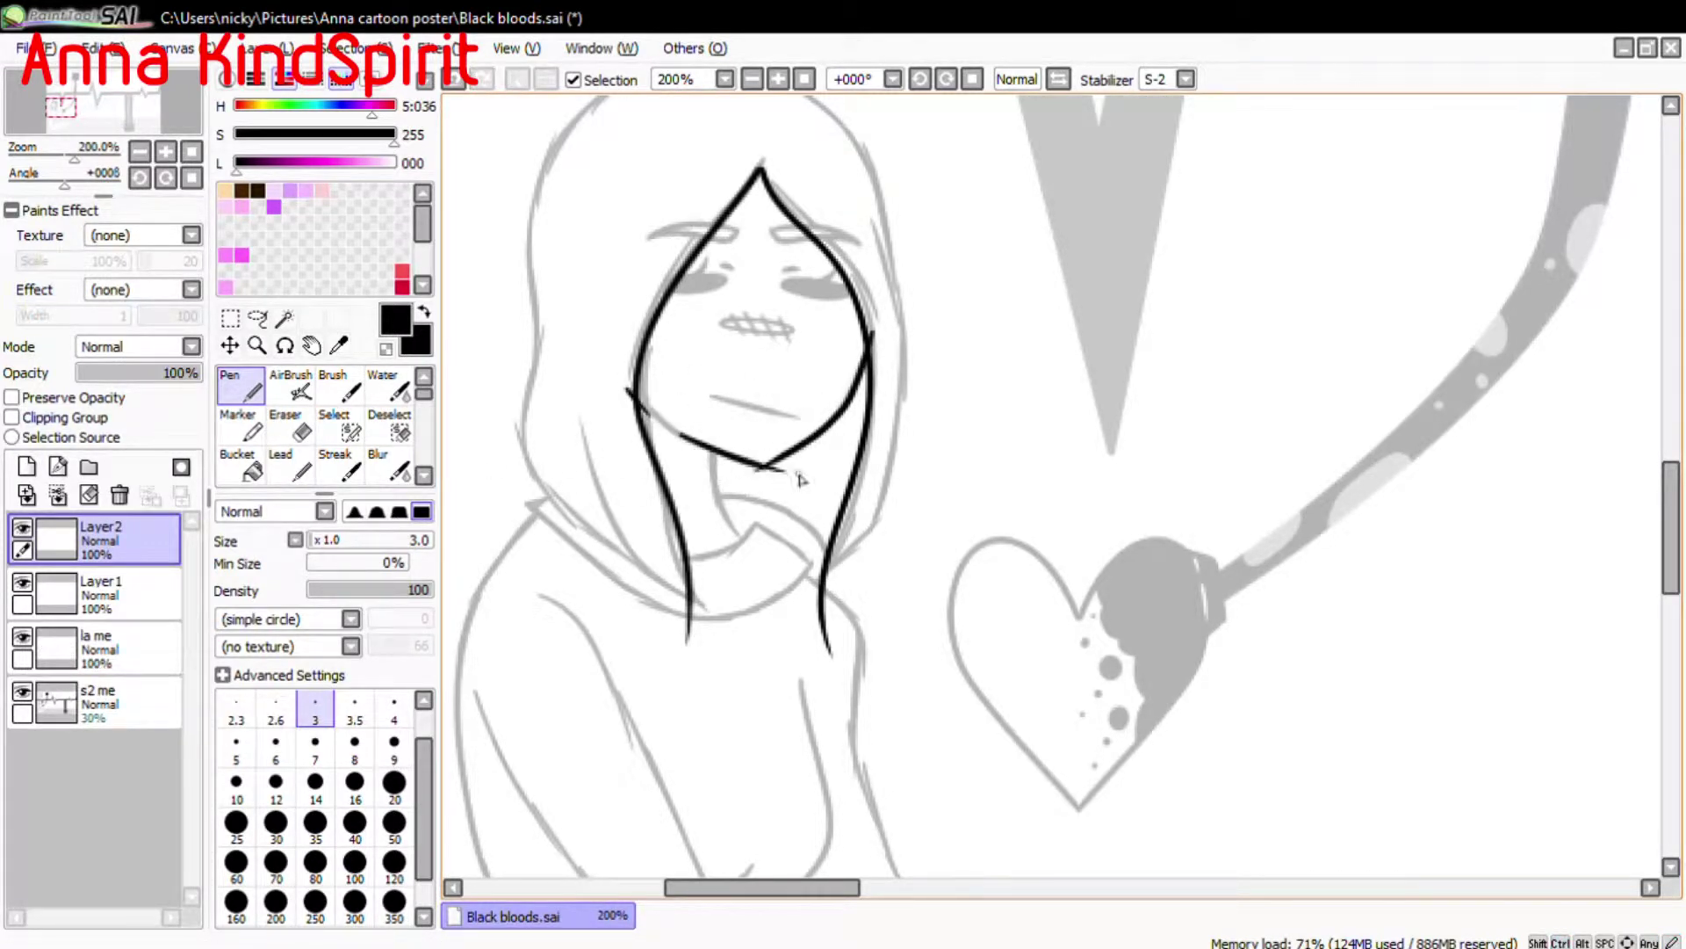
Erase the jawline's overshooting ends at the hair and chin, then merge Layer2 into Layer1.
key(e)
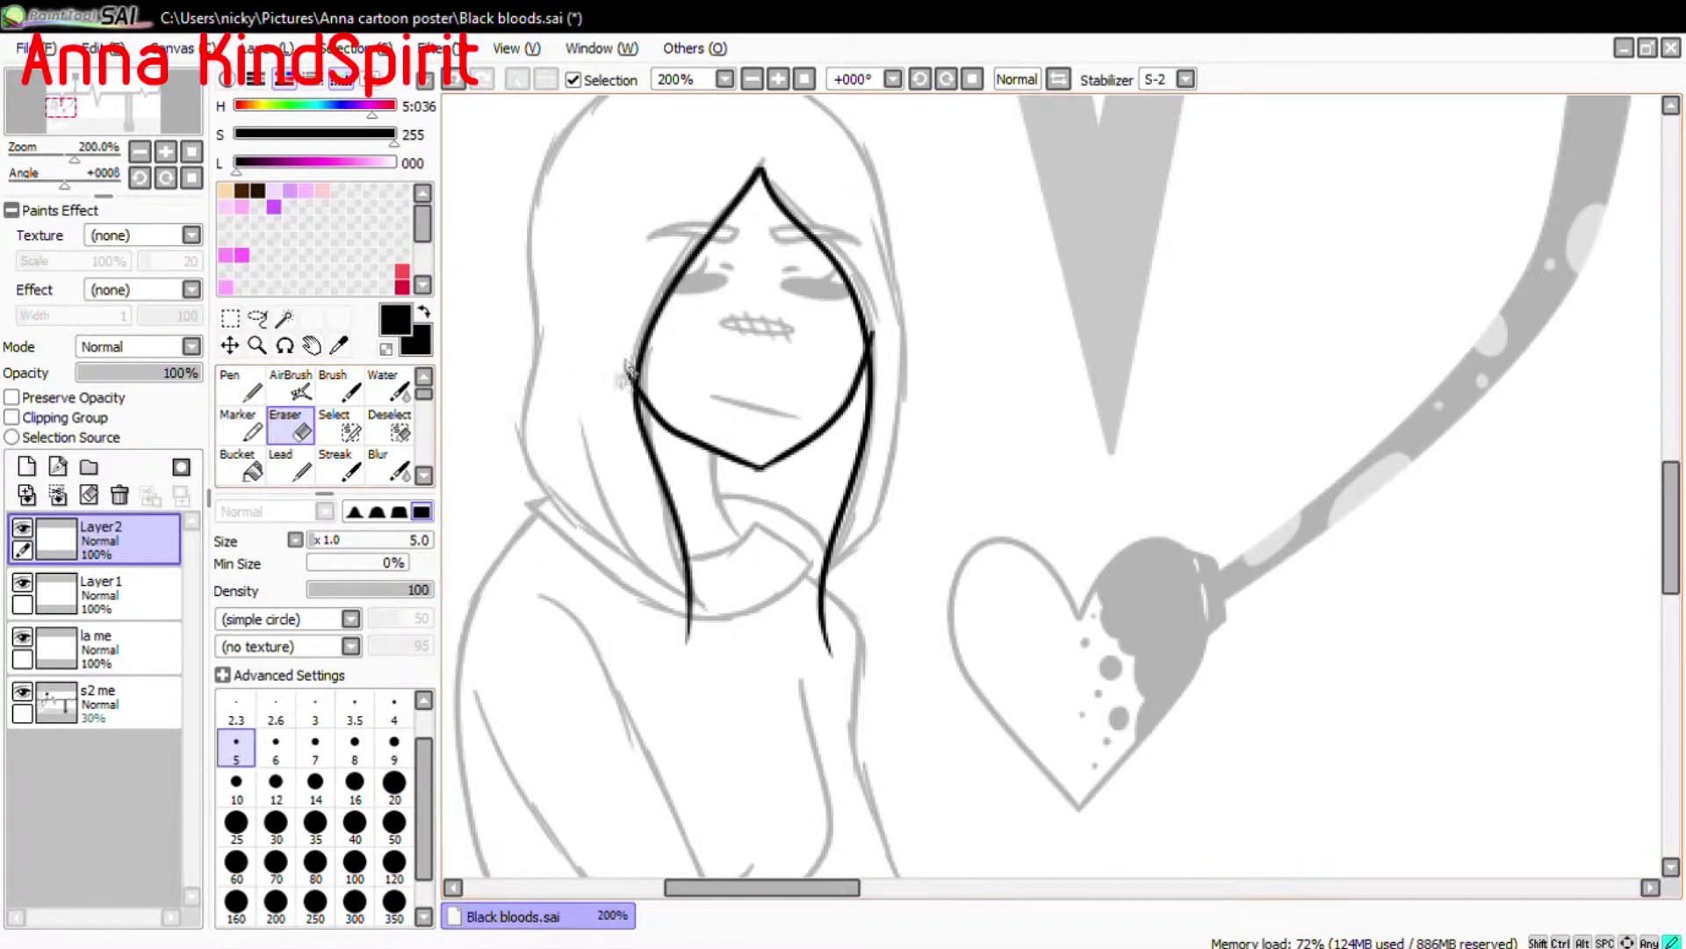
key(Page_Down)
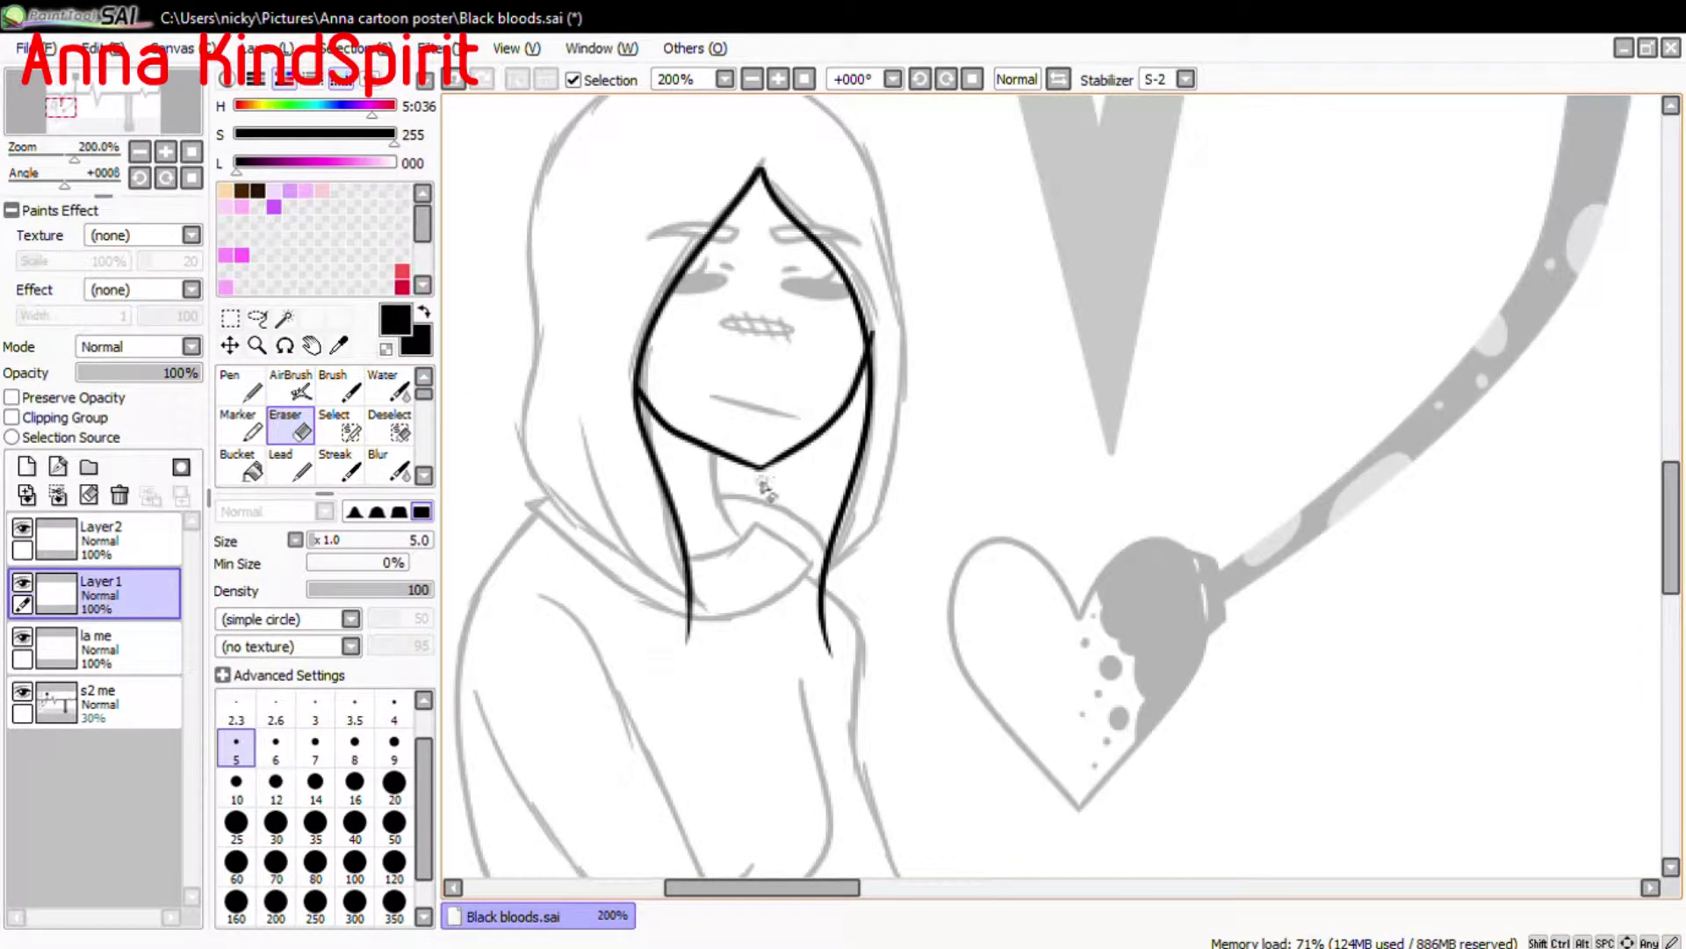
scroll(821, 422, up, 1)
key(Page_Up)
key(n)
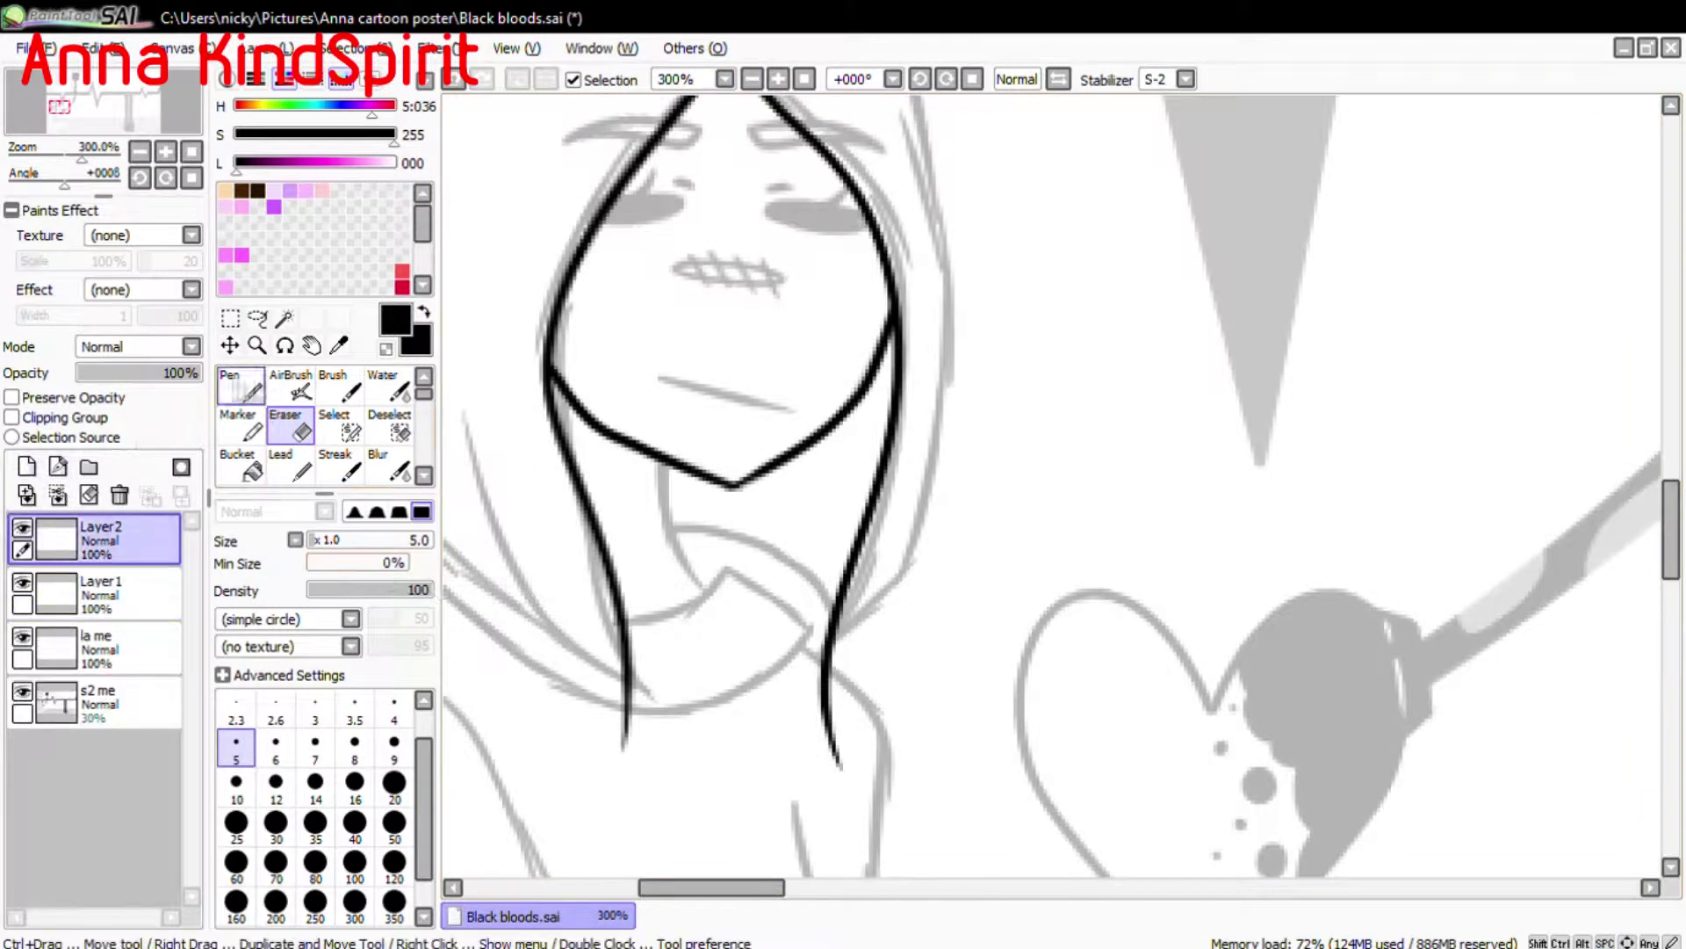
click(58, 494)
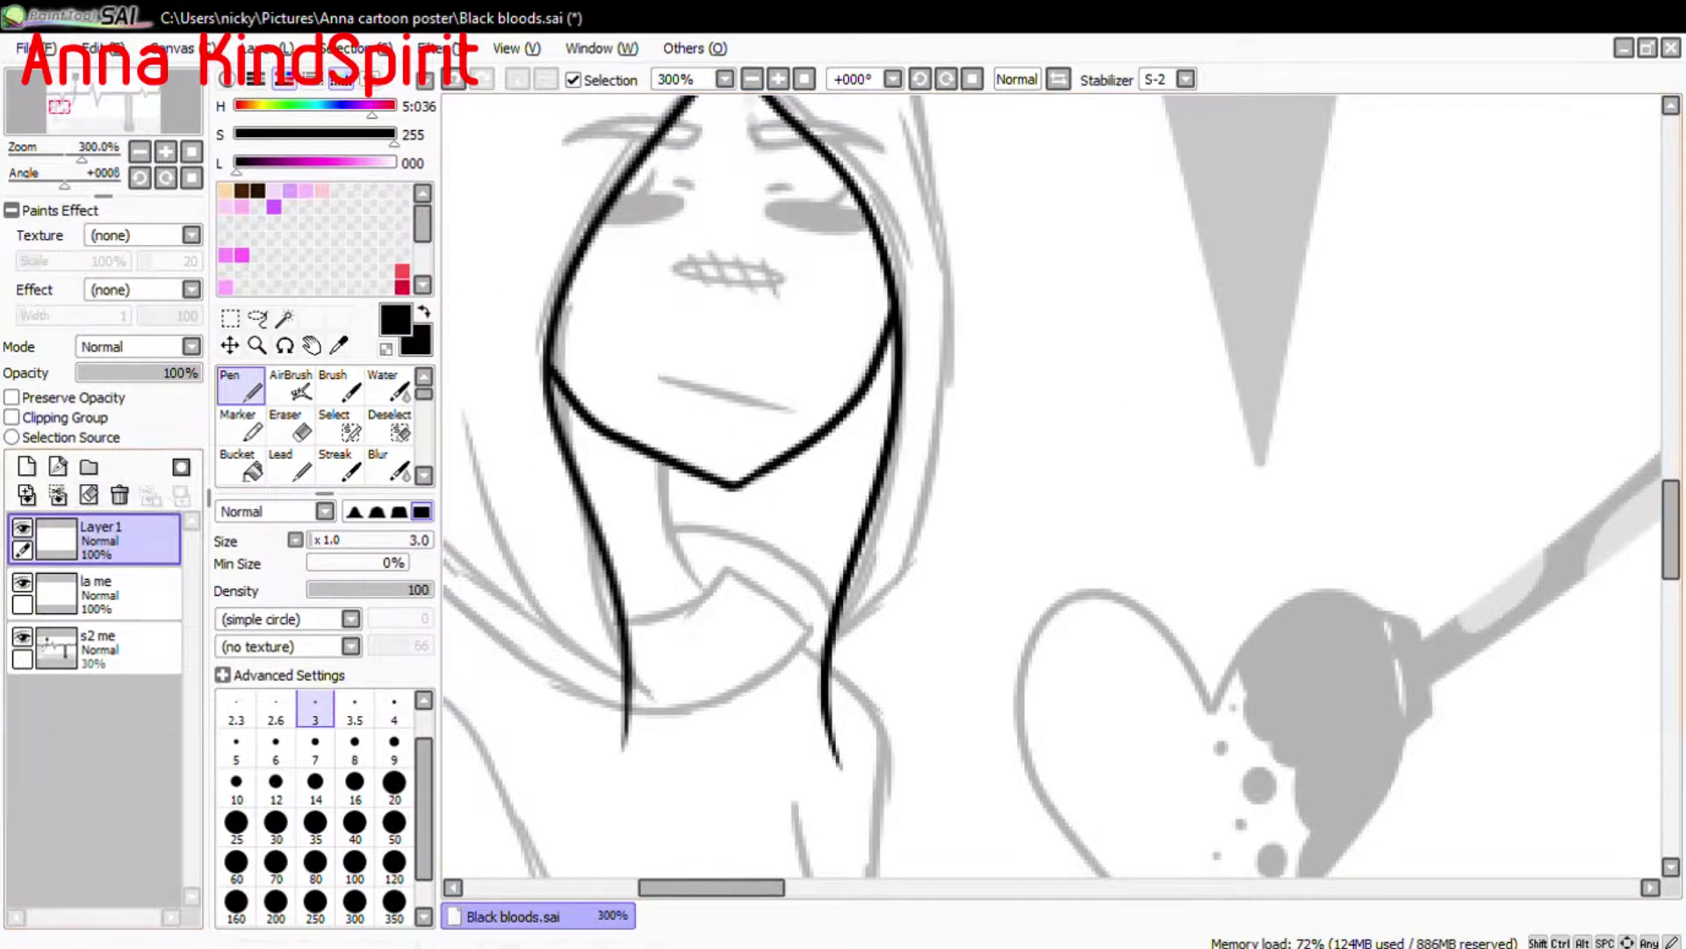
Hide the s2 me sketch layer to examine the inked face outline, then show the sketch again.
click(22, 635)
scroll(988, 465, down, 3)
scroll(586, 495, up, 2)
key(e)
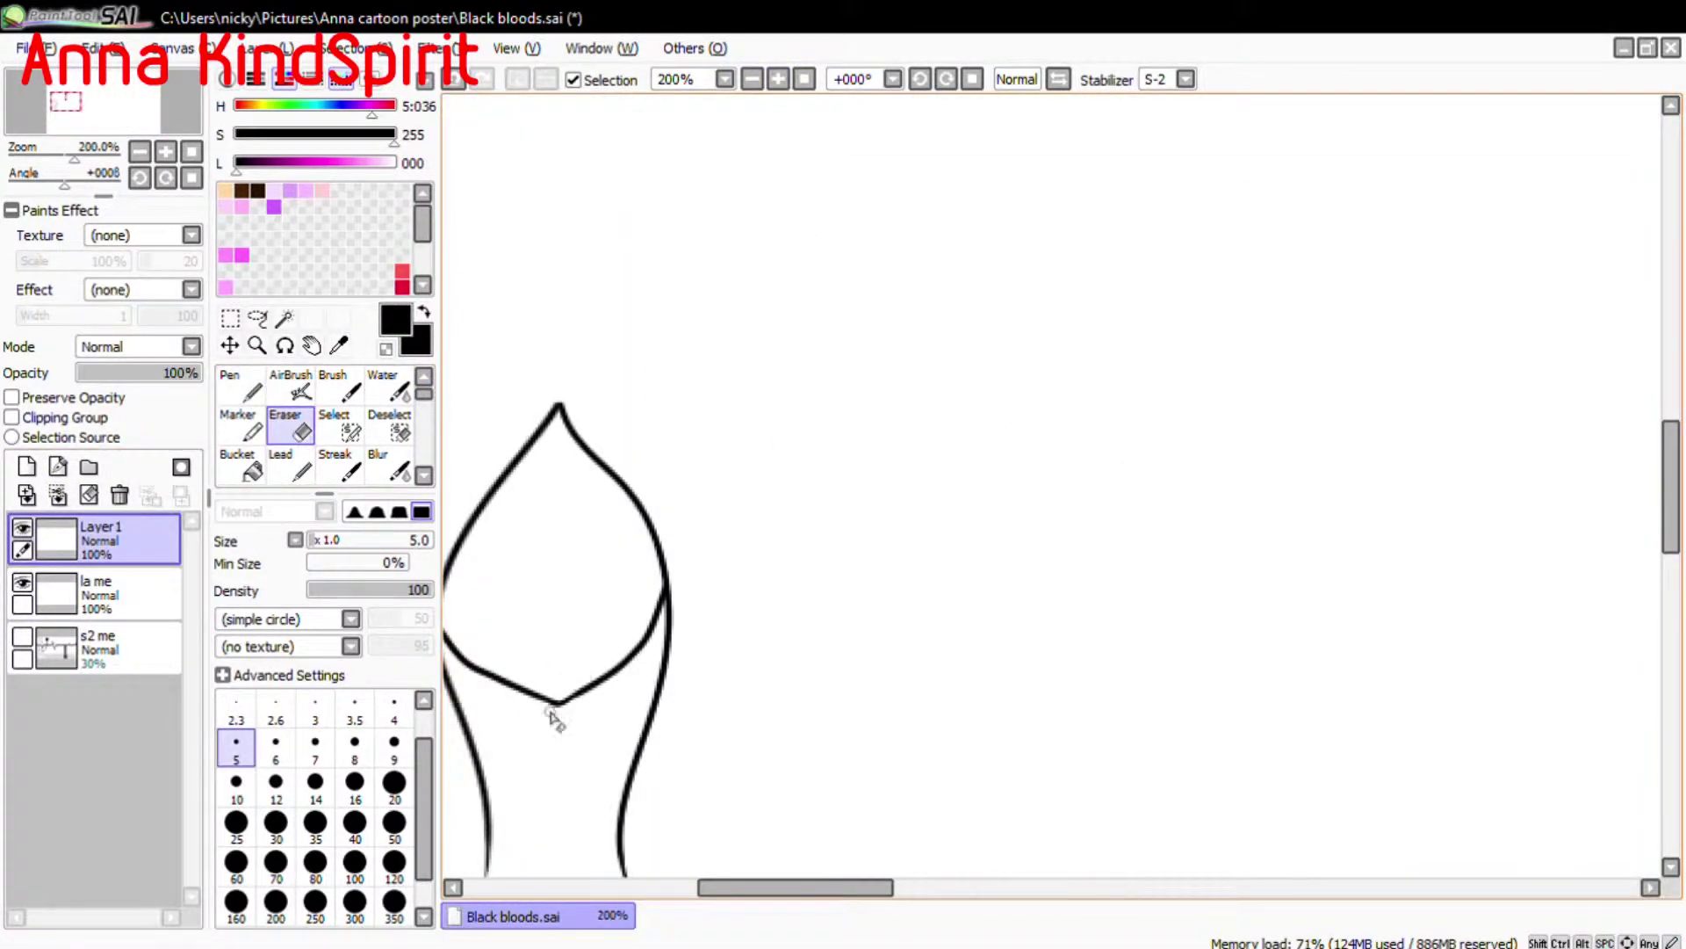
scroll(1054, 491, down, 2)
scroll(1053, 492, up, 1)
click(22, 635)
Merge Layer1 into la me and ink the inner strand of the left hair on a new layer.
click(58, 495)
click(27, 468)
key(n)
scroll(793, 155, up, 1)
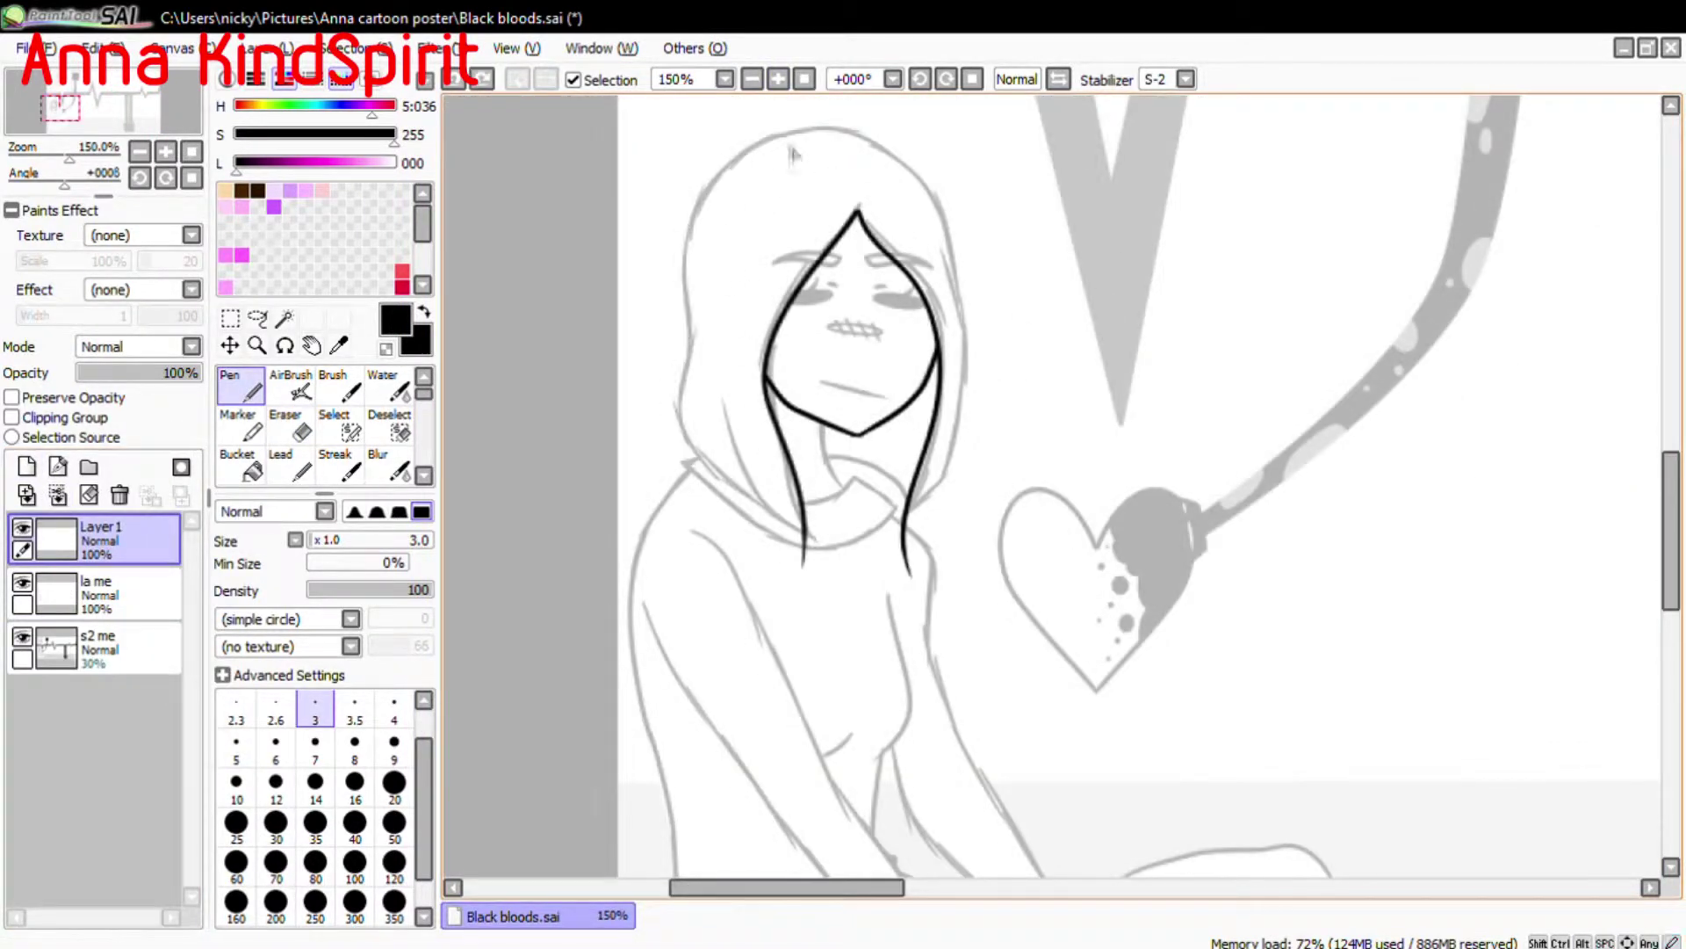
scroll(824, 137, up, 1)
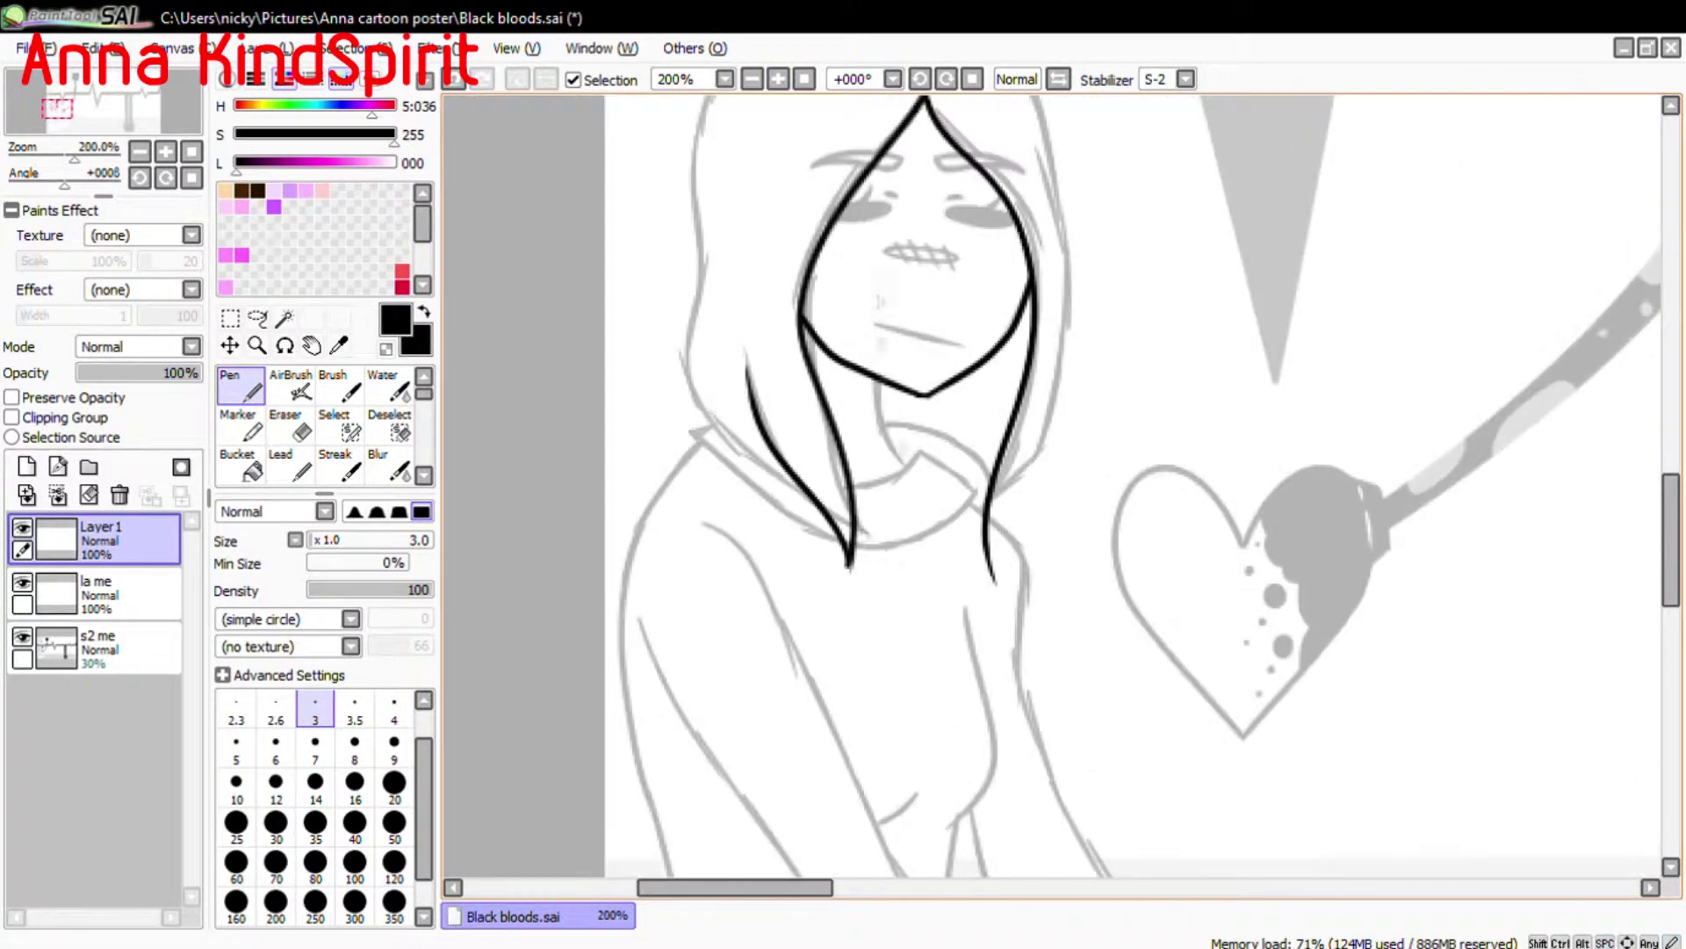
Ink the left outer hair outline down to the strand tip on a new layer and fit it to the sketch with Transform.
click(28, 468)
drag(791, 351, 819, 470)
mouse_move(771, 158)
mouse_down()
mouse_move(721, 379)
mouse_move(716, 527)
mouse_move(874, 646)
mouse_up()
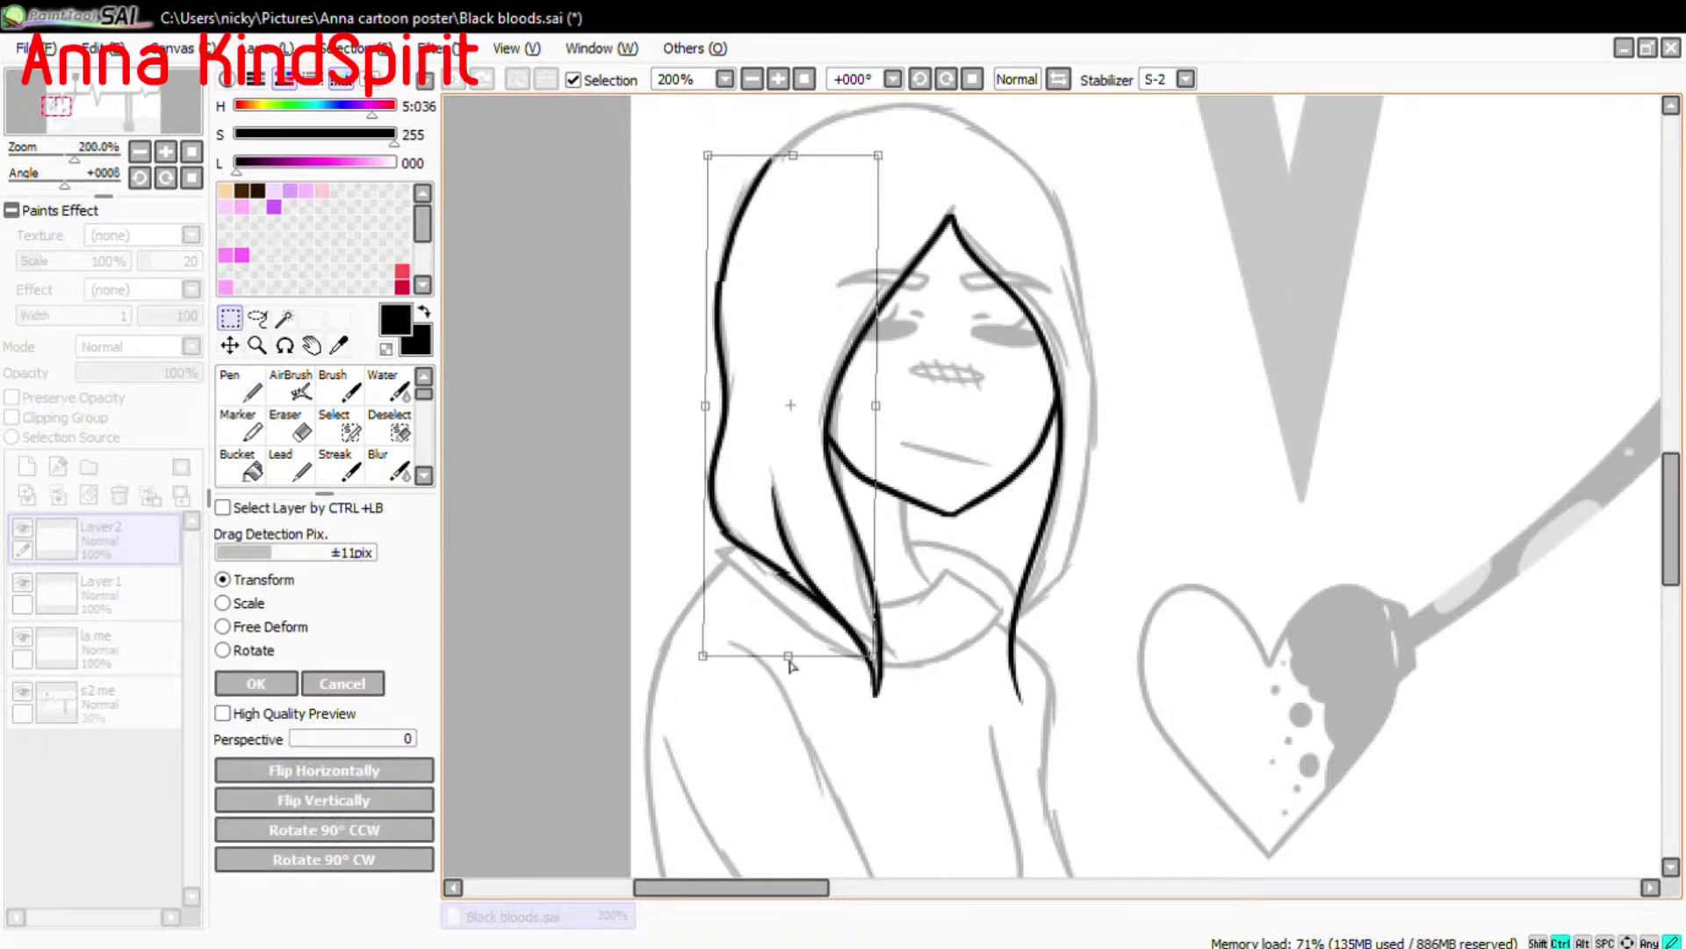
key(e)
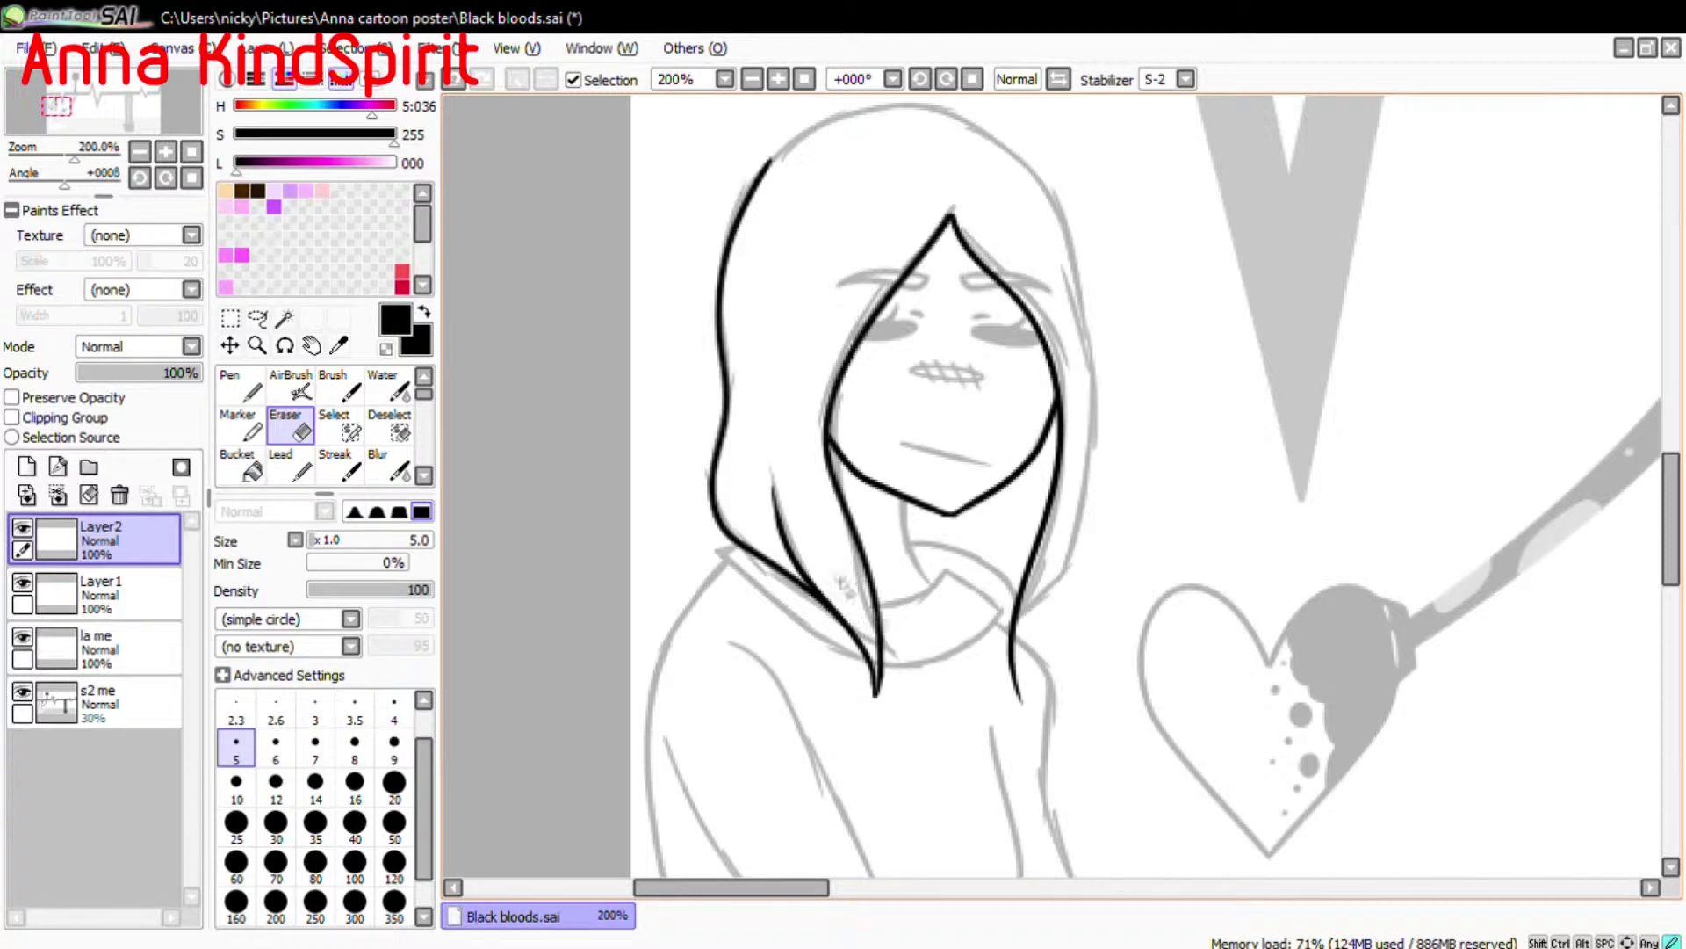
Ink the curve over the top of the head on a new layer, transform it into place and erase its right end.
click(27, 468)
key(n)
drag(756, 171, 1081, 234)
scroll(966, 439, up, 2)
key(ctrl+t)
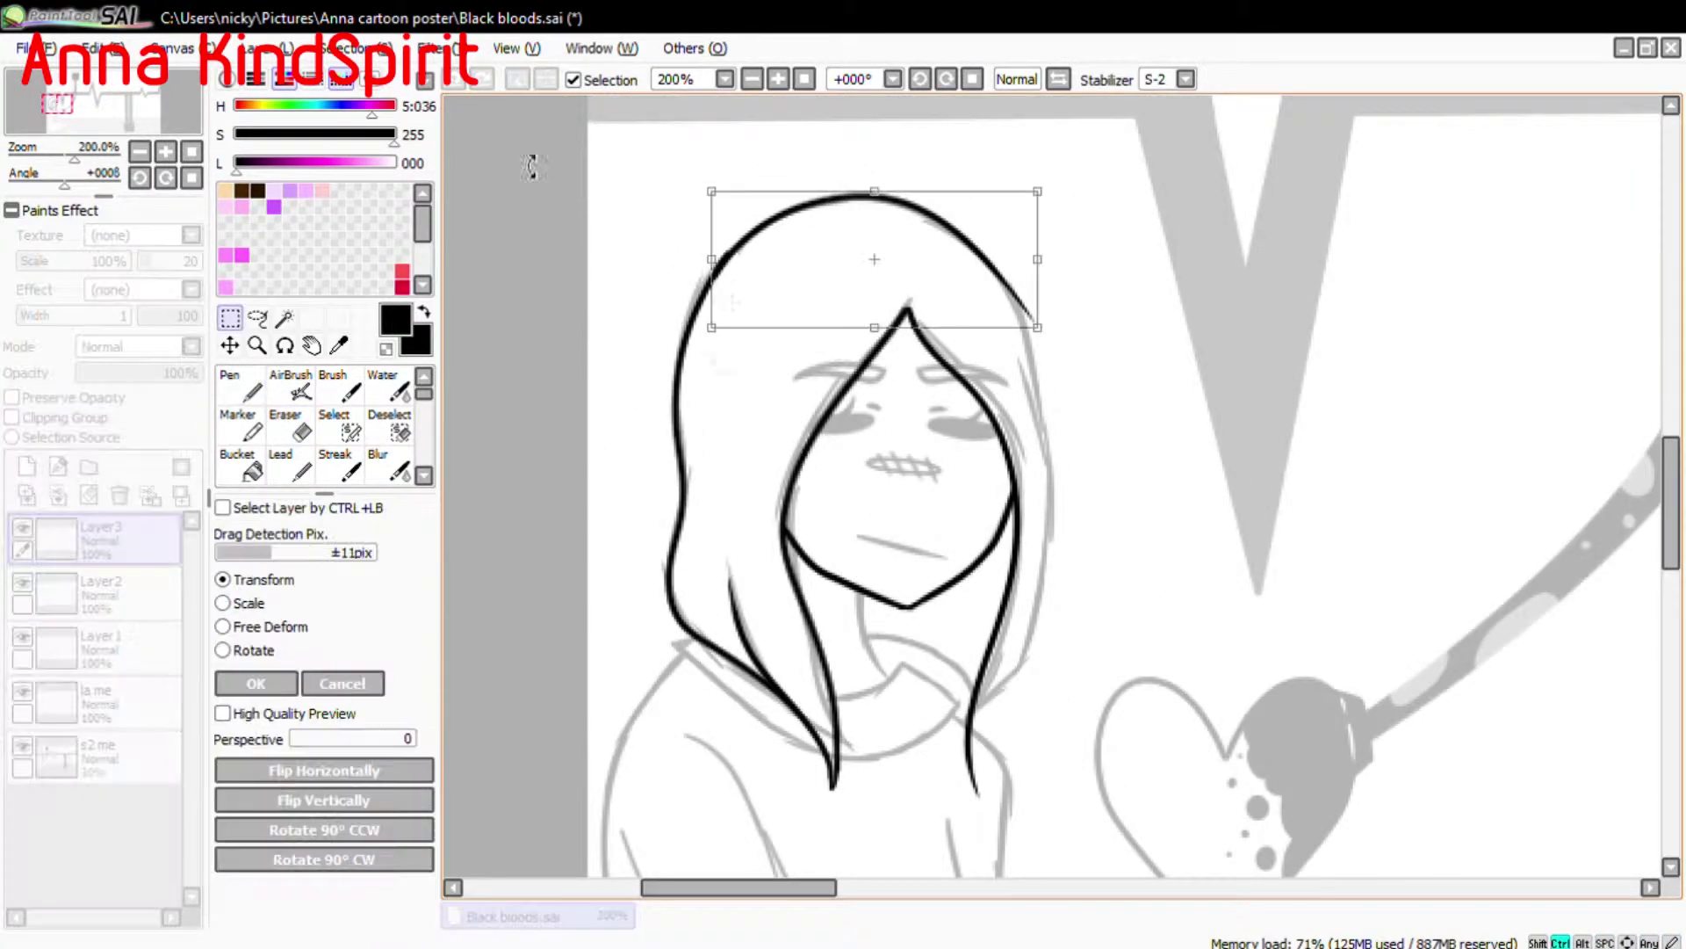
key(Return)
key(e)
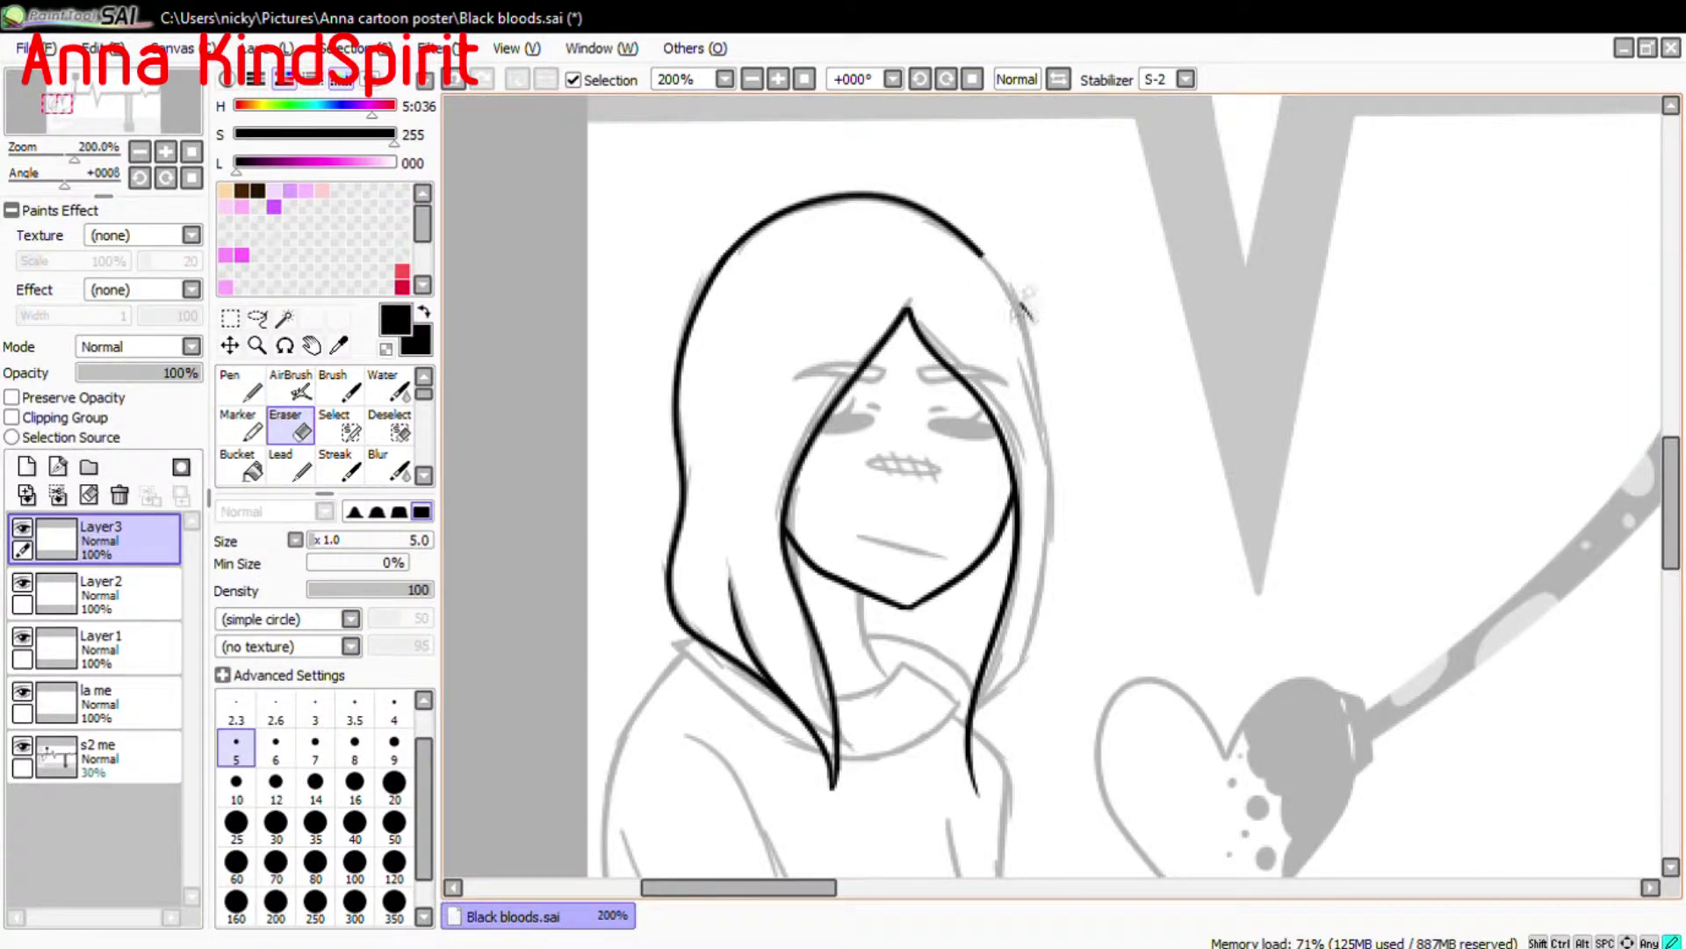
Ink the right outer hair outline from the crown to the strand tip on a new layer, redoing the stroke.
key(ctrl+shift+n)
key(n)
drag(984, 255, 984, 795)
key(ctrl+z)
key(ctrl+z)
drag(984, 255, 984, 795)
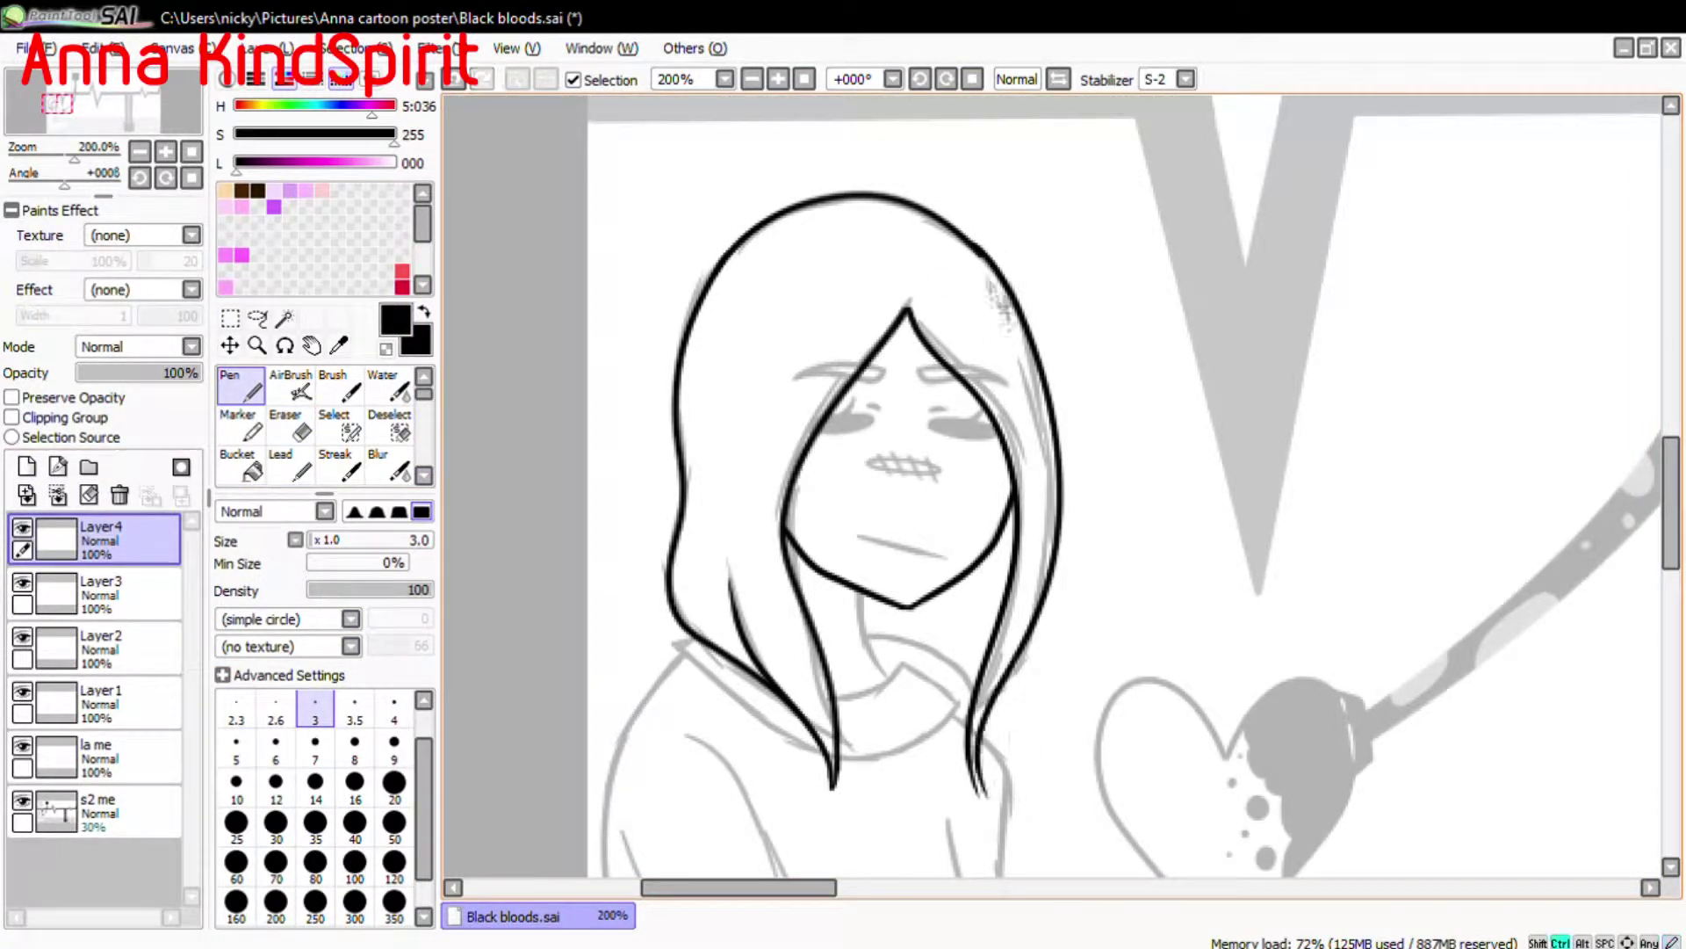
Transform the right hair outline so it meets the crown curve and follows the sketch.
key(ctrl+t)
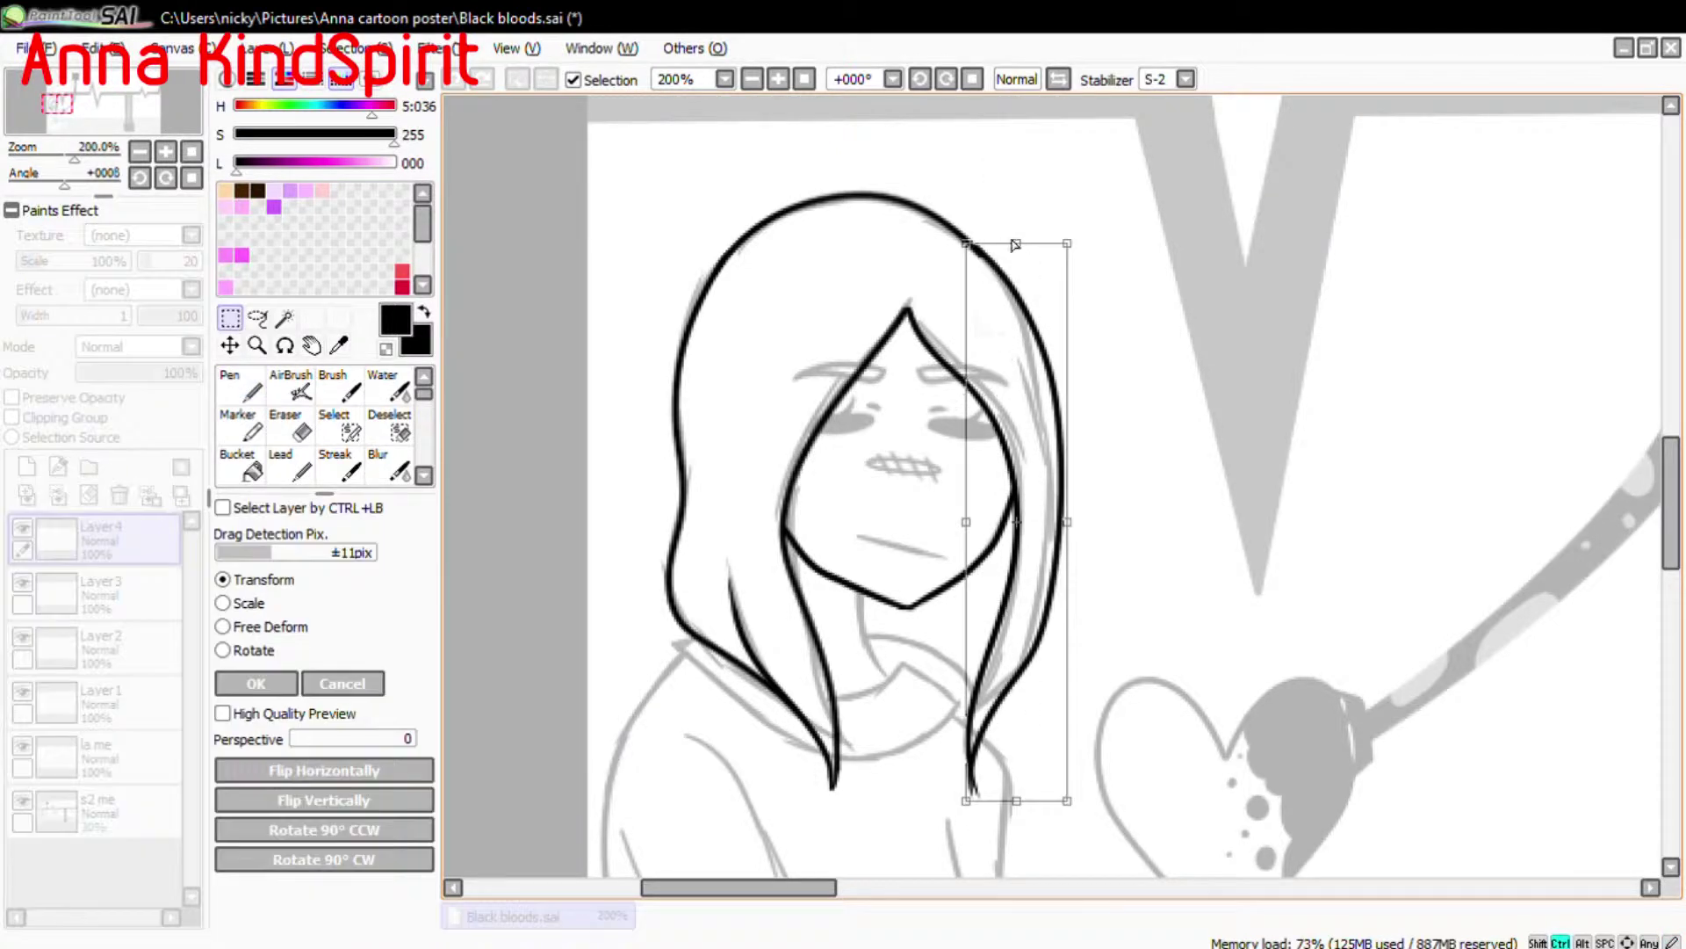
drag(1068, 522, 1059, 554)
key(Return)
key(ctrl+t)
key(Return)
Erase the overlapping hair line ends on their layers and merge the hair layers into la me.
click(283, 429)
key(Page_Down)
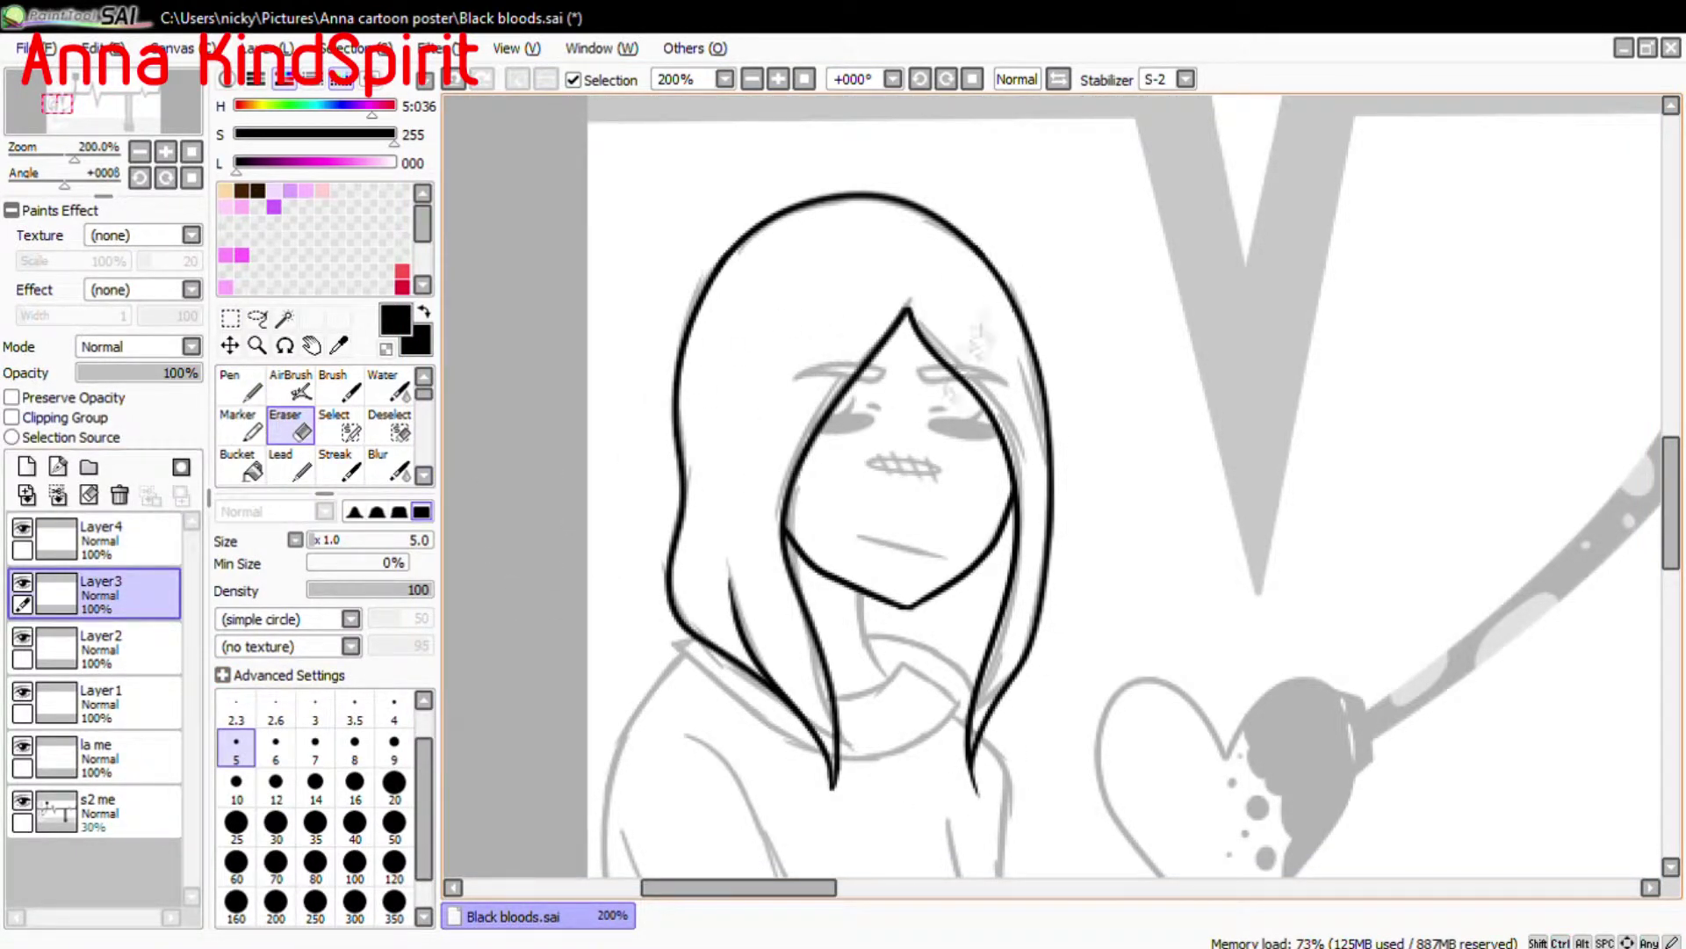
key(Page_Down)
key(Page_Down)
key(Page_Down)
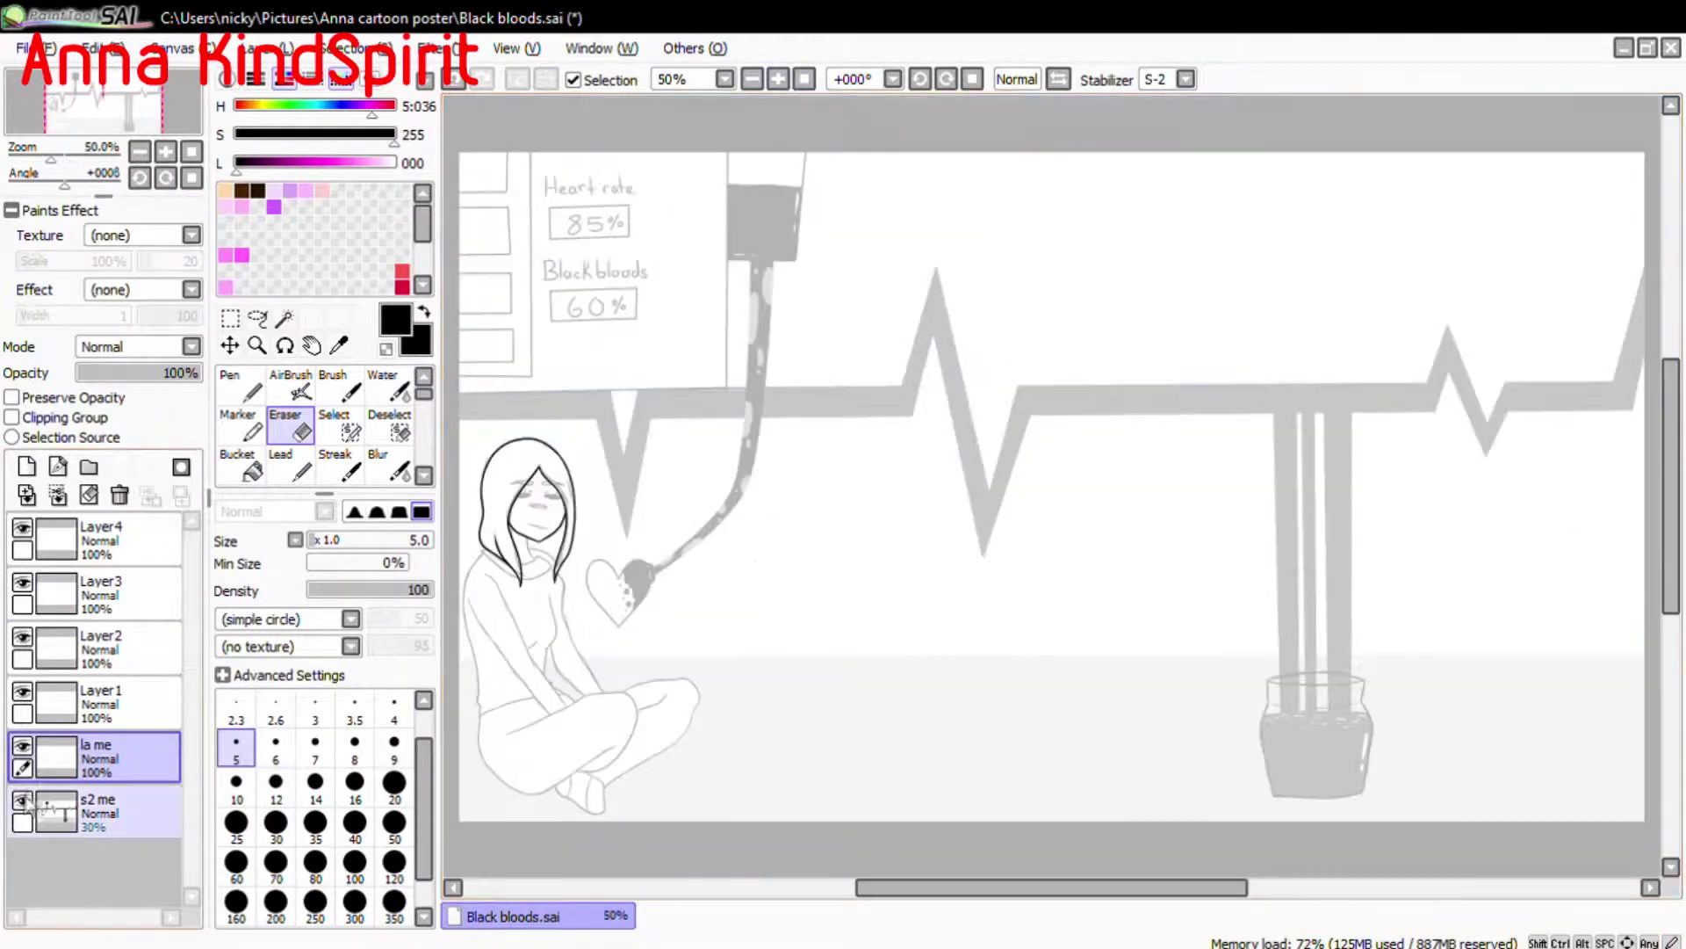
click(22, 800)
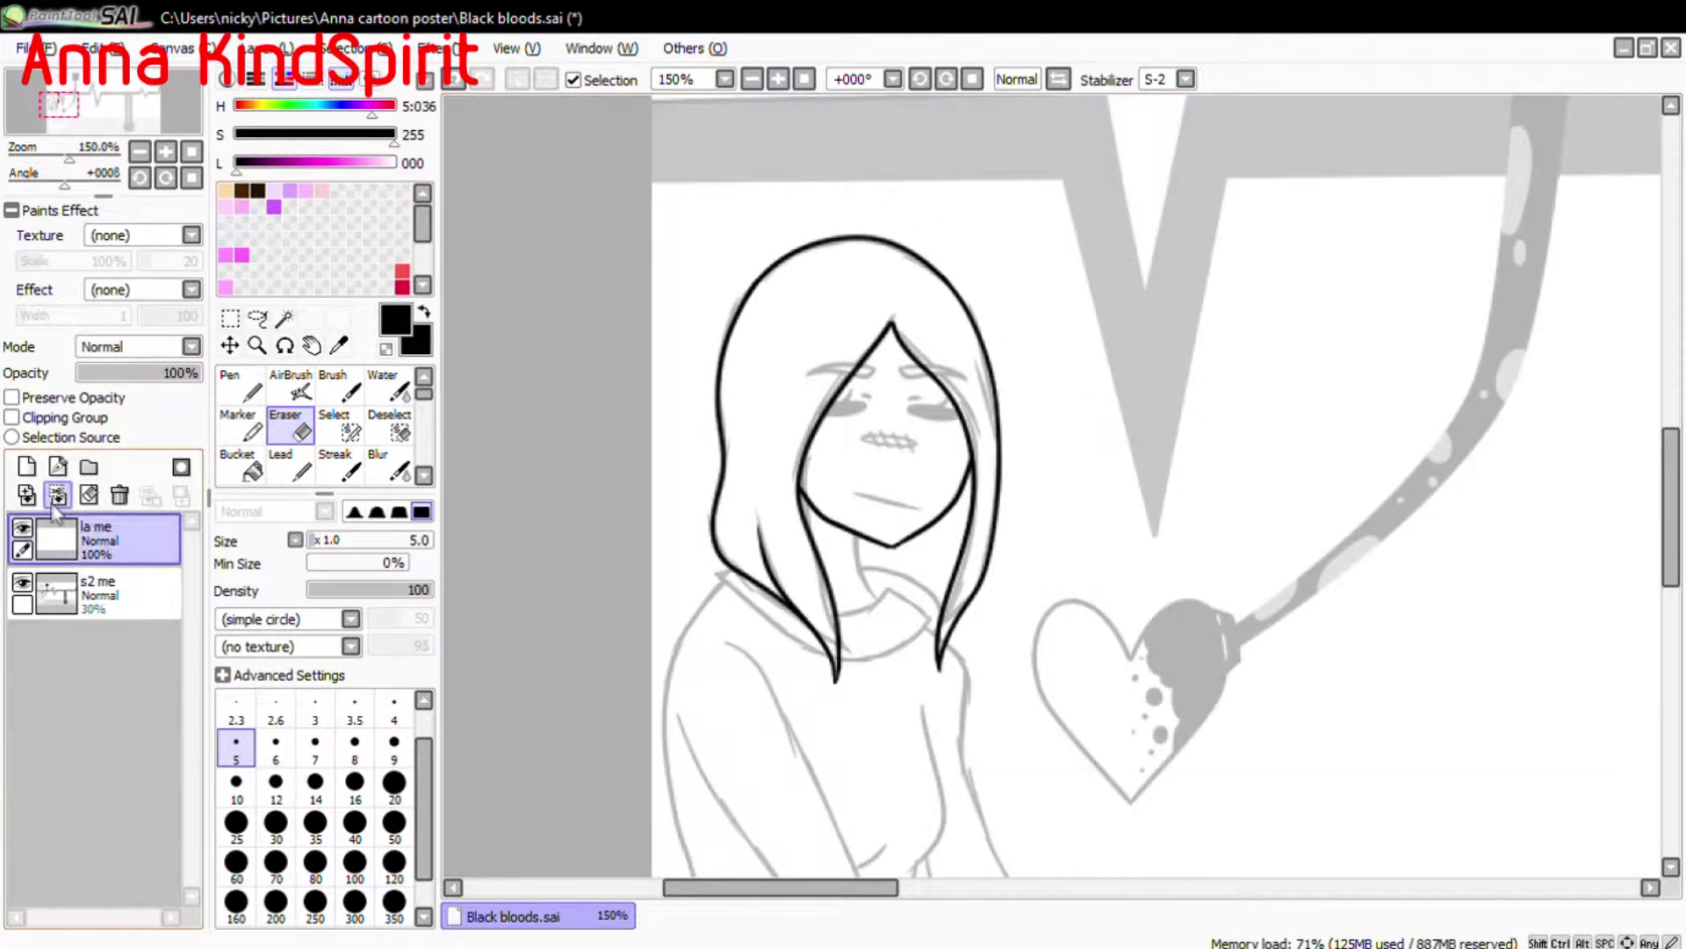
Ink the neck line from the jaw down to the right shoulder on a new layer and clean its start at the jaw.
key(n)
scroll(865, 505, up, 1)
key(ctrl+z)
mouse_move(829, 466)
mouse_down()
mouse_move(992, 685)
mouse_move(966, 760)
mouse_up()
key(ctrl+z)
key(e)
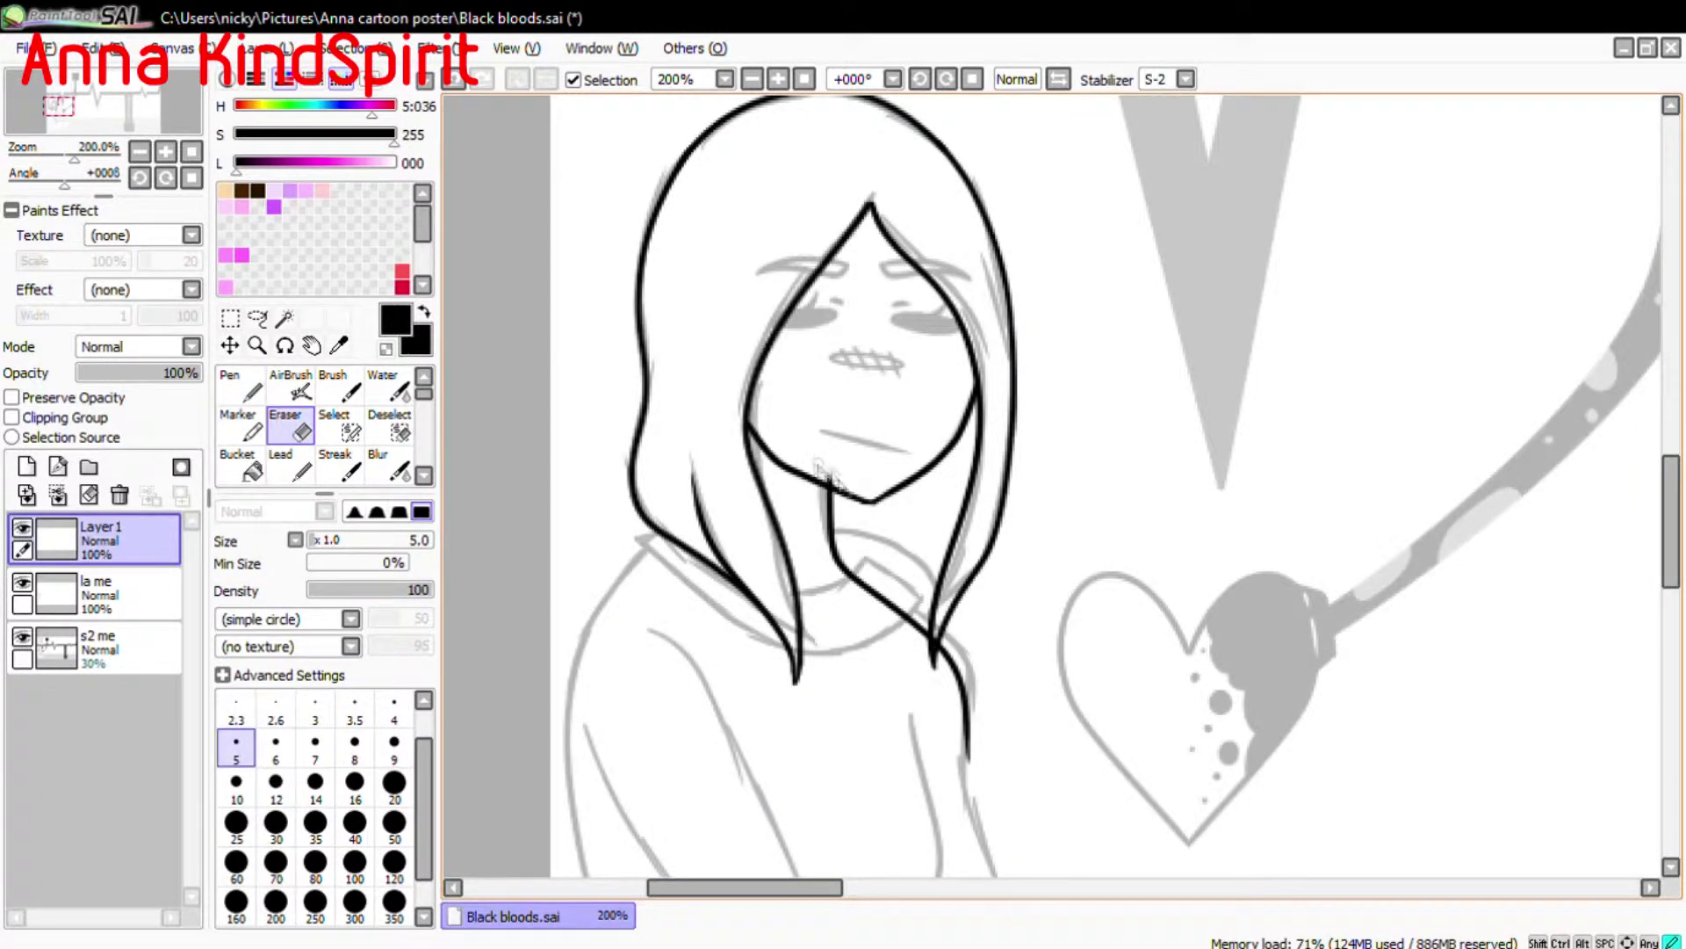
scroll(946, 702, up, 1)
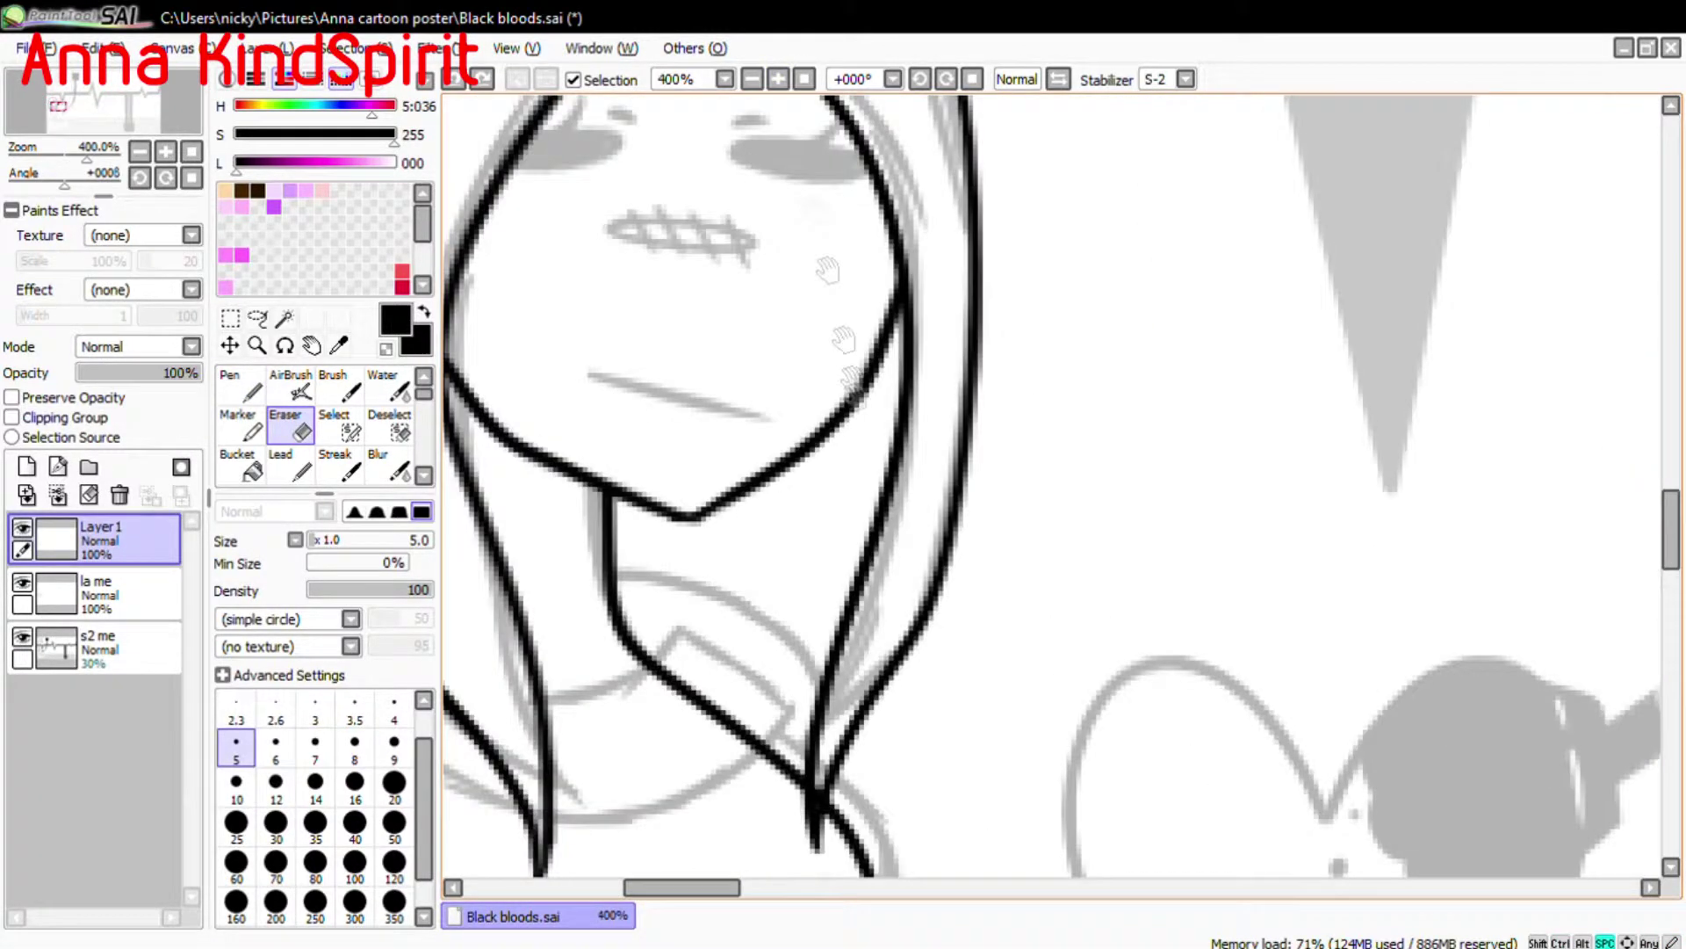
scroll(946, 703, down, 2)
scroll(946, 703, up, 1)
Ink the collar's upper edge and its right-hand fold on separate new layers.
click(26, 467)
key(n)
scroll(993, 484, up, 1)
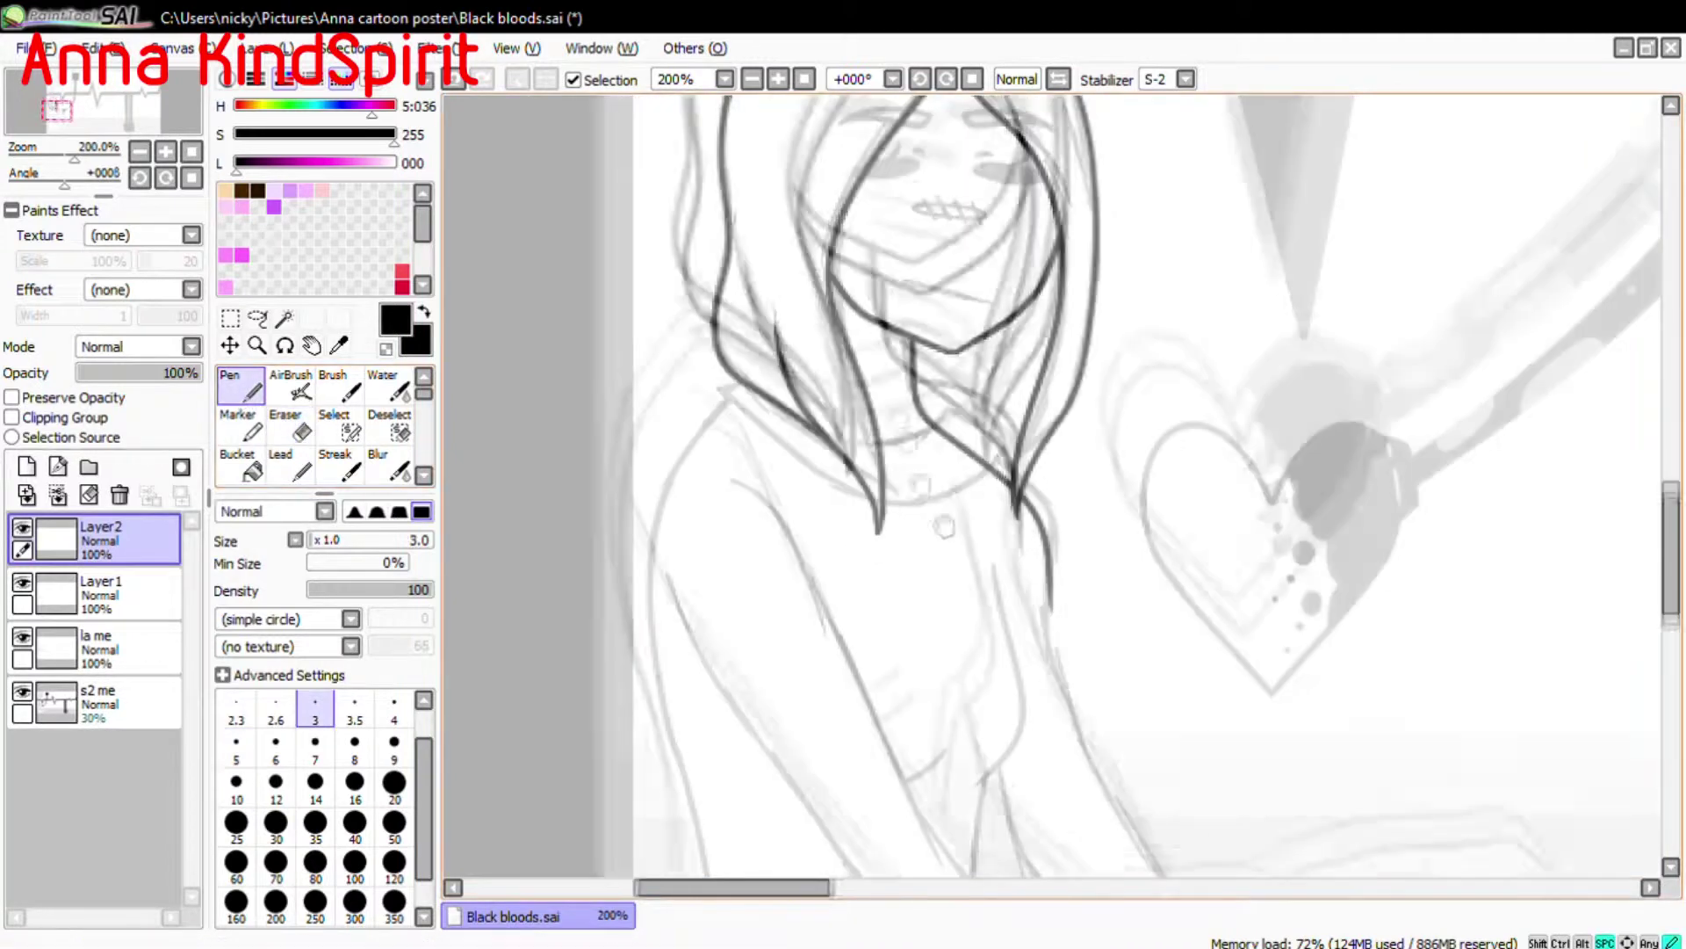
scroll(993, 484, down, 1)
drag(180, 372, 119, 373)
click(26, 467)
mouse_move(849, 482)
mouse_down()
mouse_move(997, 483)
mouse_move(808, 434)
mouse_up()
click(58, 495)
click(26, 467)
Ink the collar's lower edge on a new layer and fit it to the sketch with Transform.
click(27, 466)
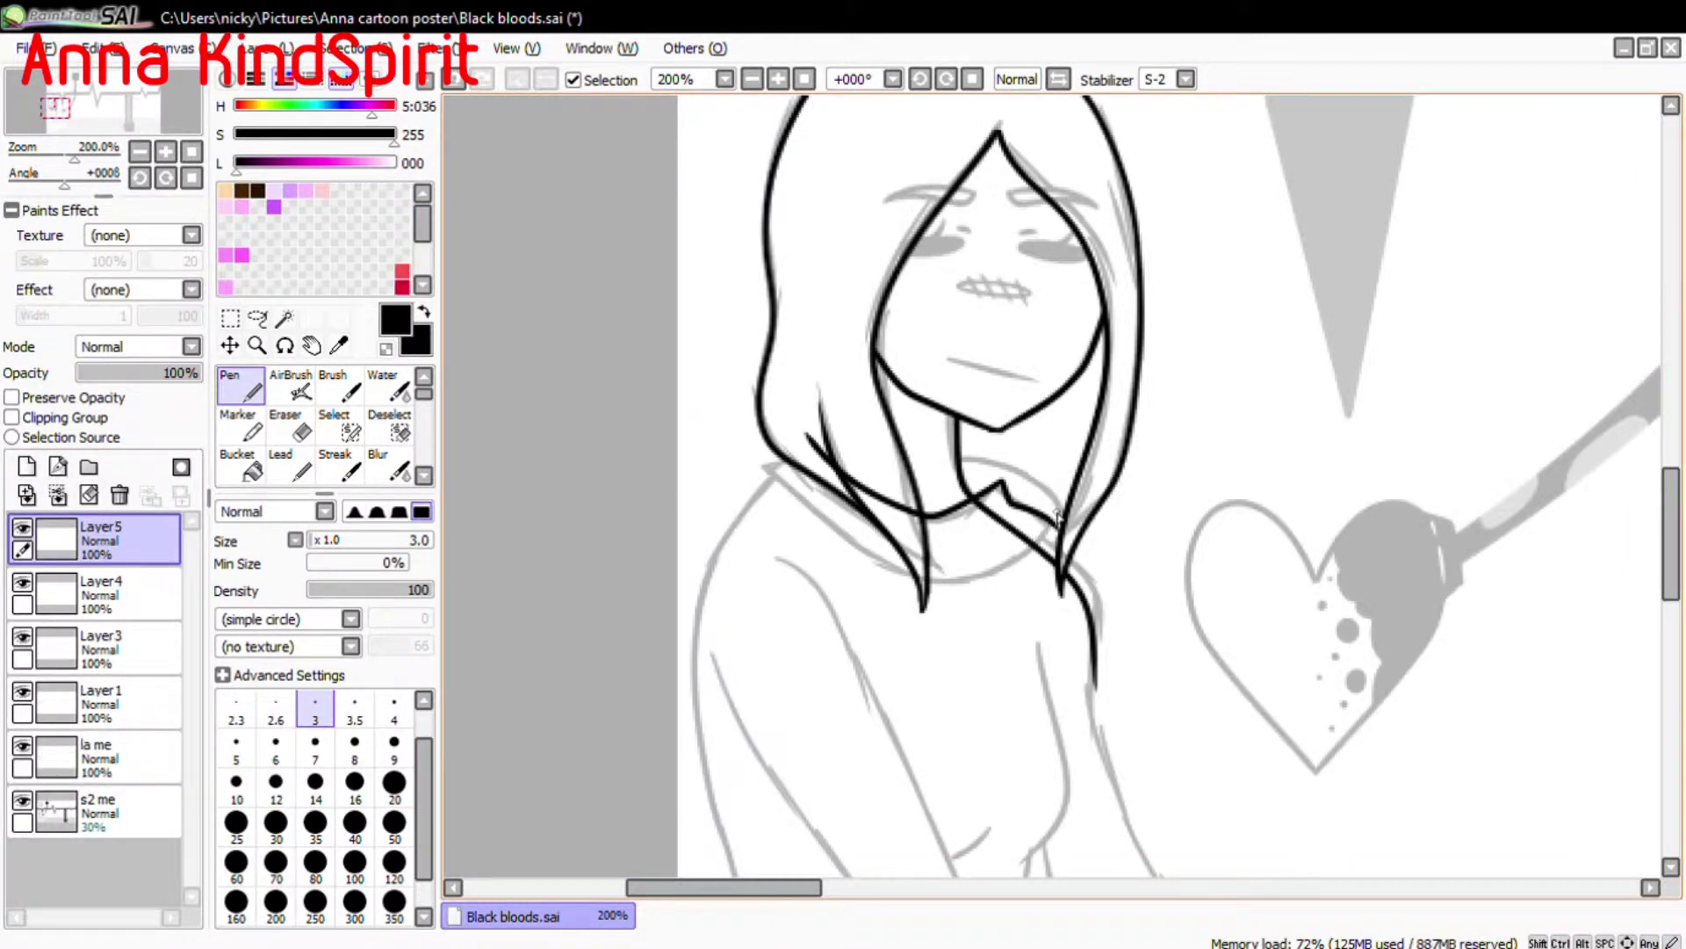
key(ctrl+t)
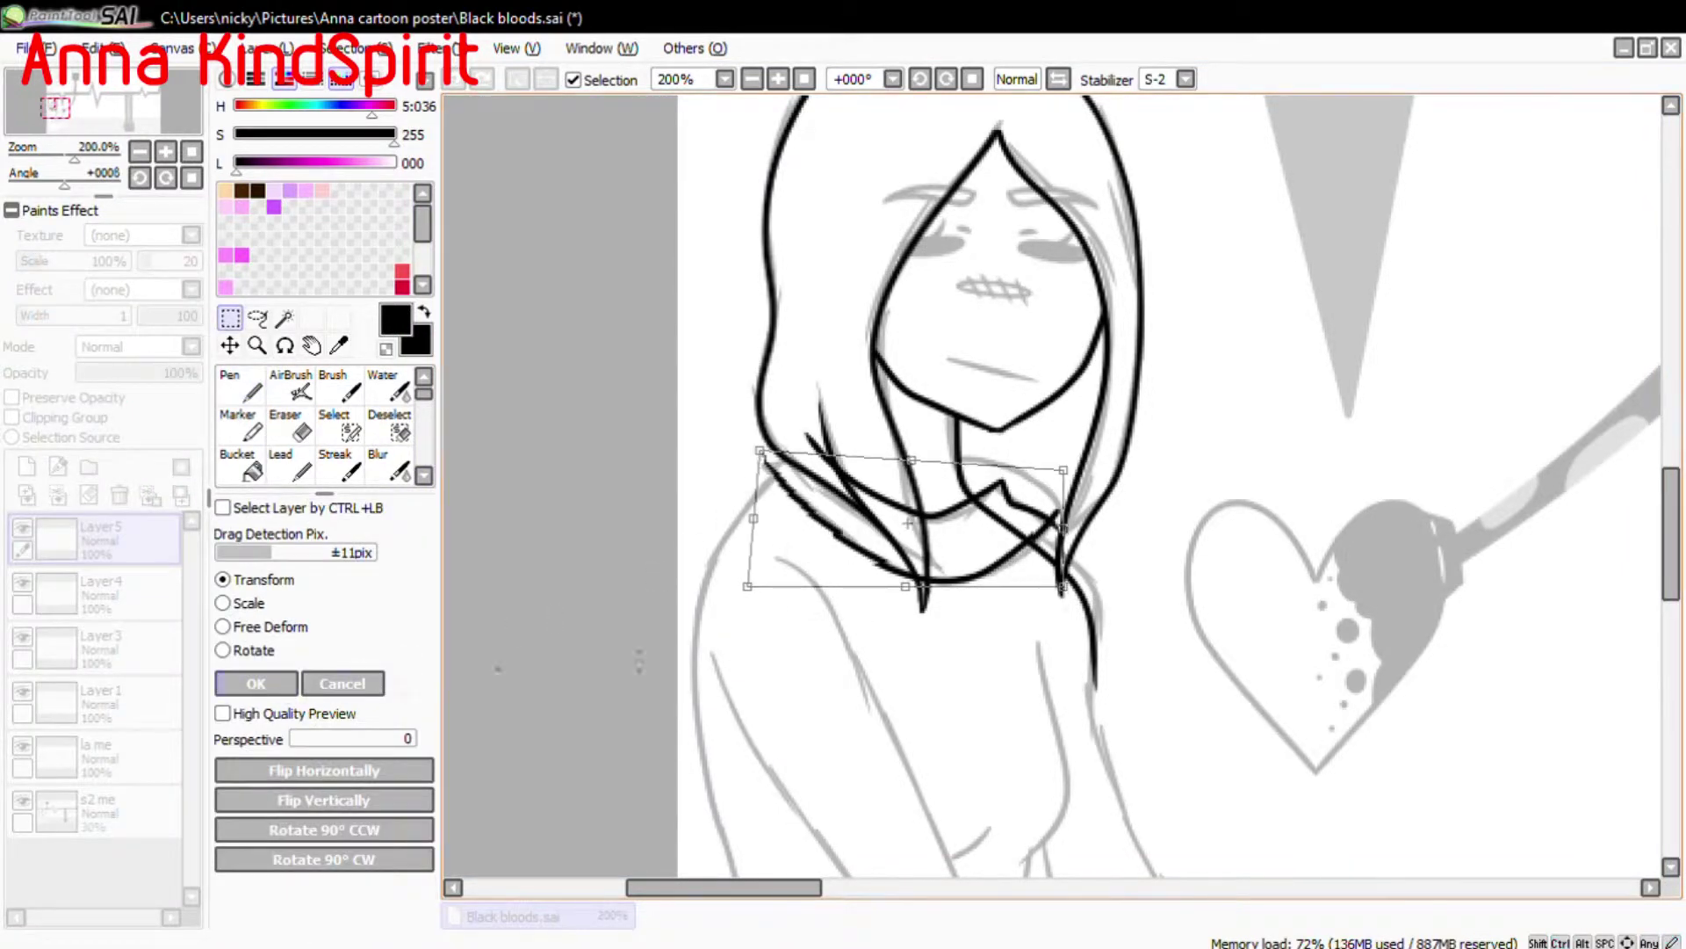
click(256, 683)
Ink the collar's left fold on a new layer and erase the line ends overshooting its tip.
click(26, 467)
scroll(752, 482, up, 1)
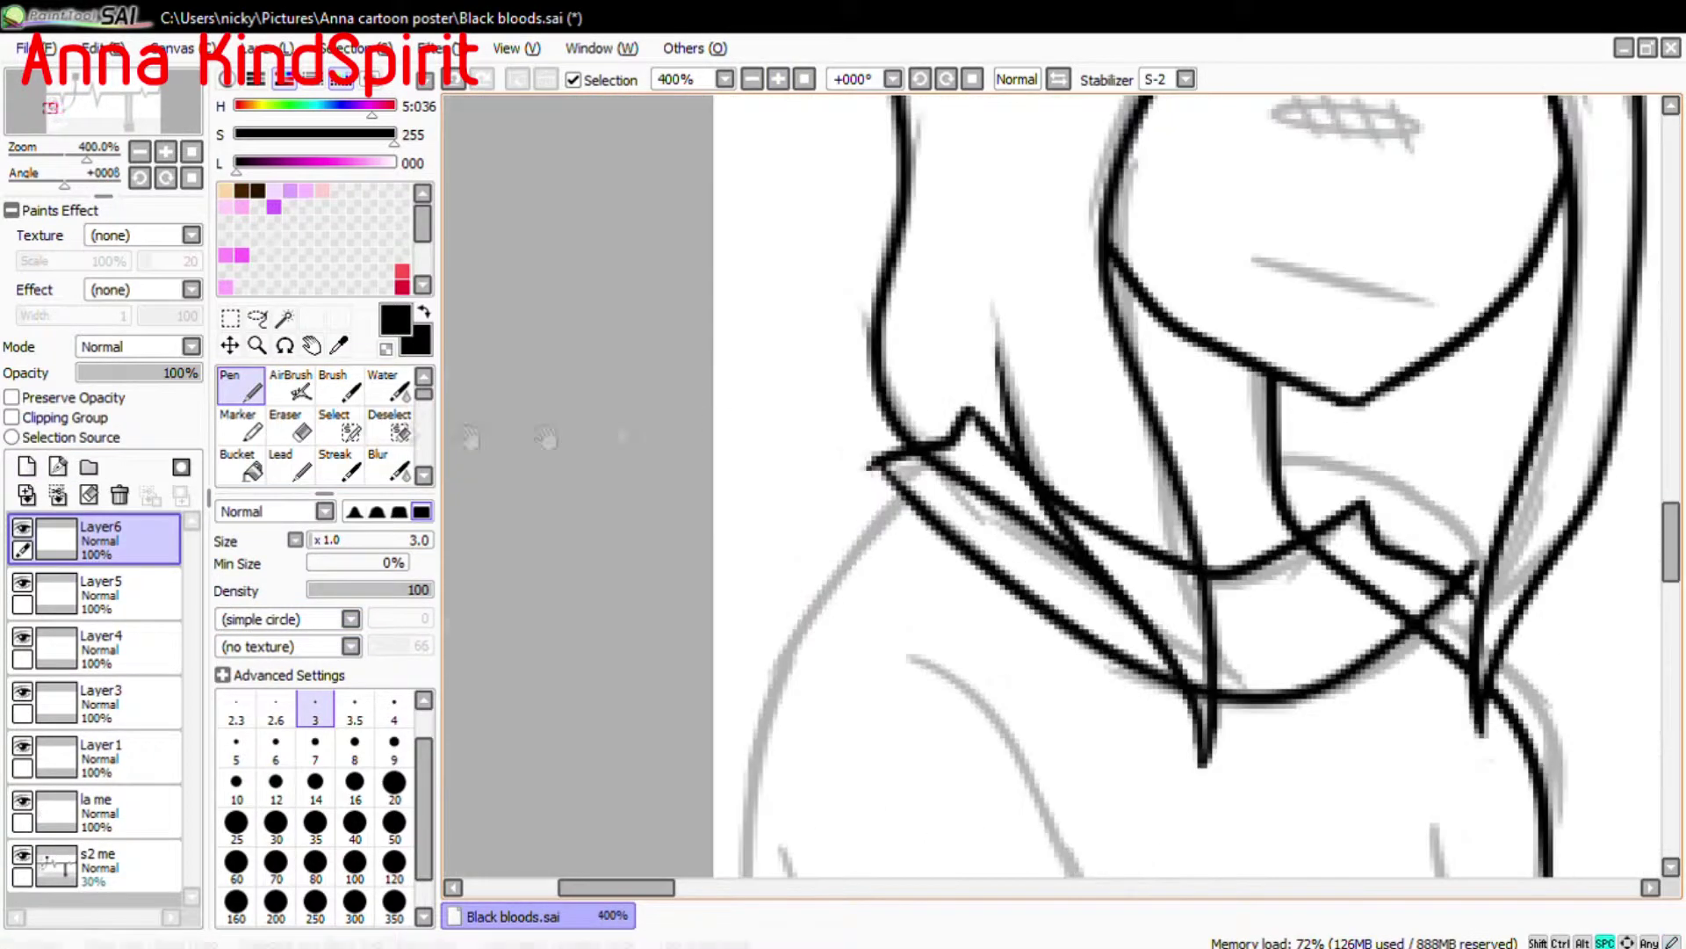
key(e)
ctrl+shift+click(856, 476)
key(n)
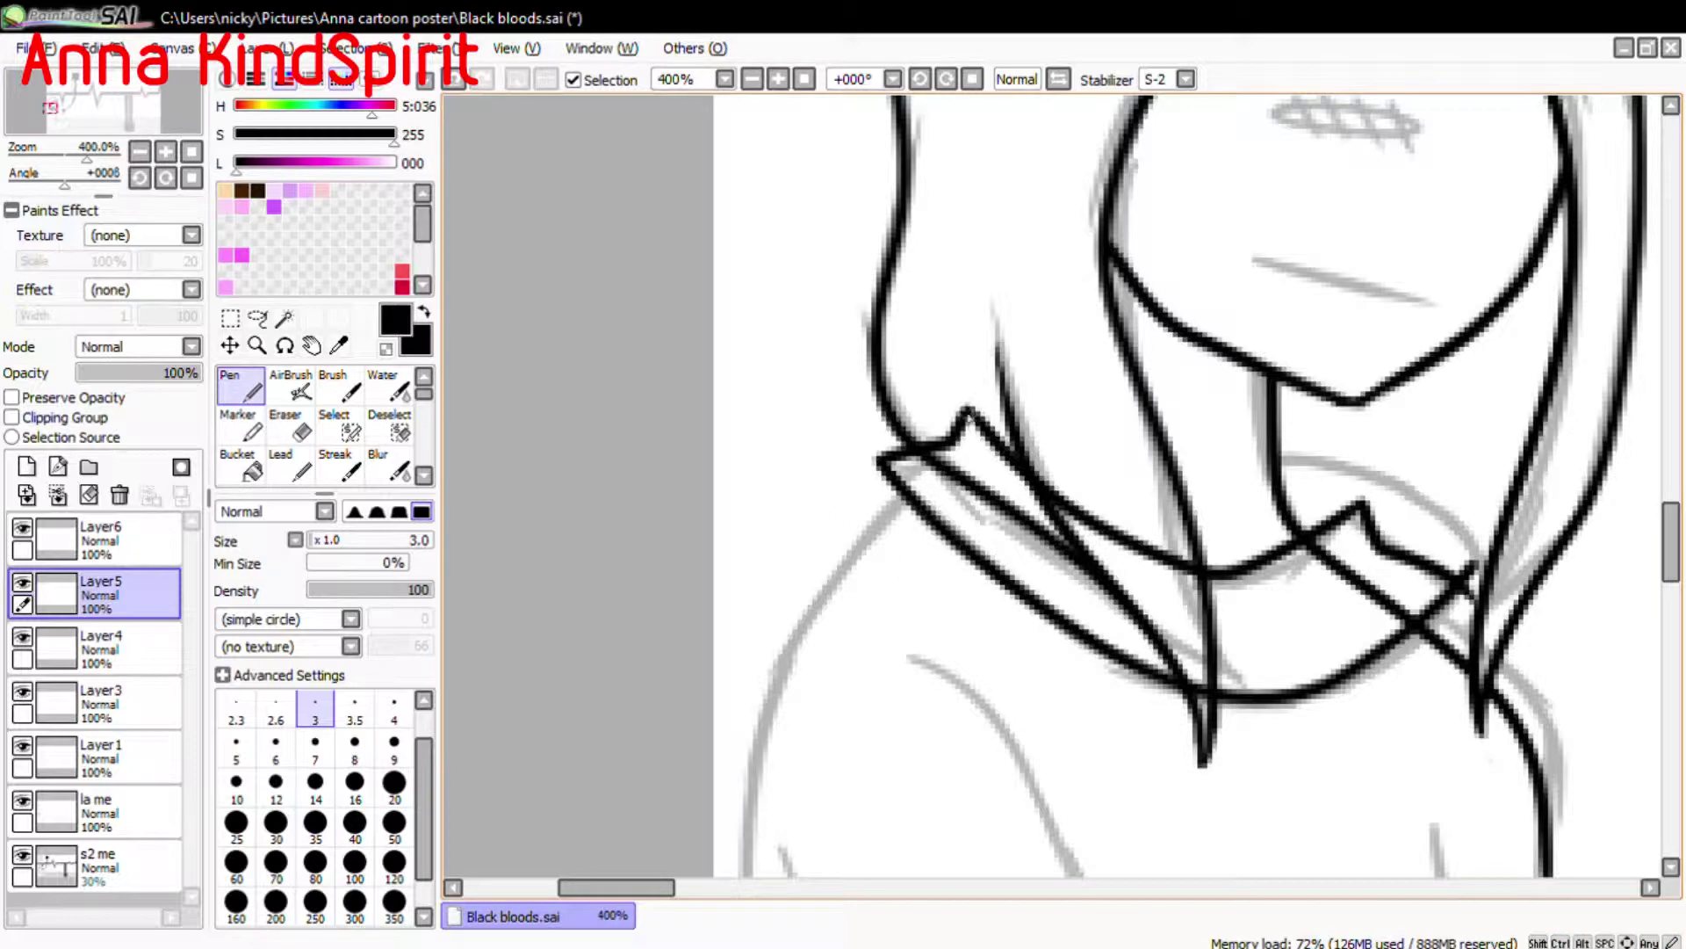
Erase the overlapping line ends at the collar's right corner on the collar layers.
drag(926, 544, 610, 496)
ctrl+shift+click(1179, 545)
key(e)
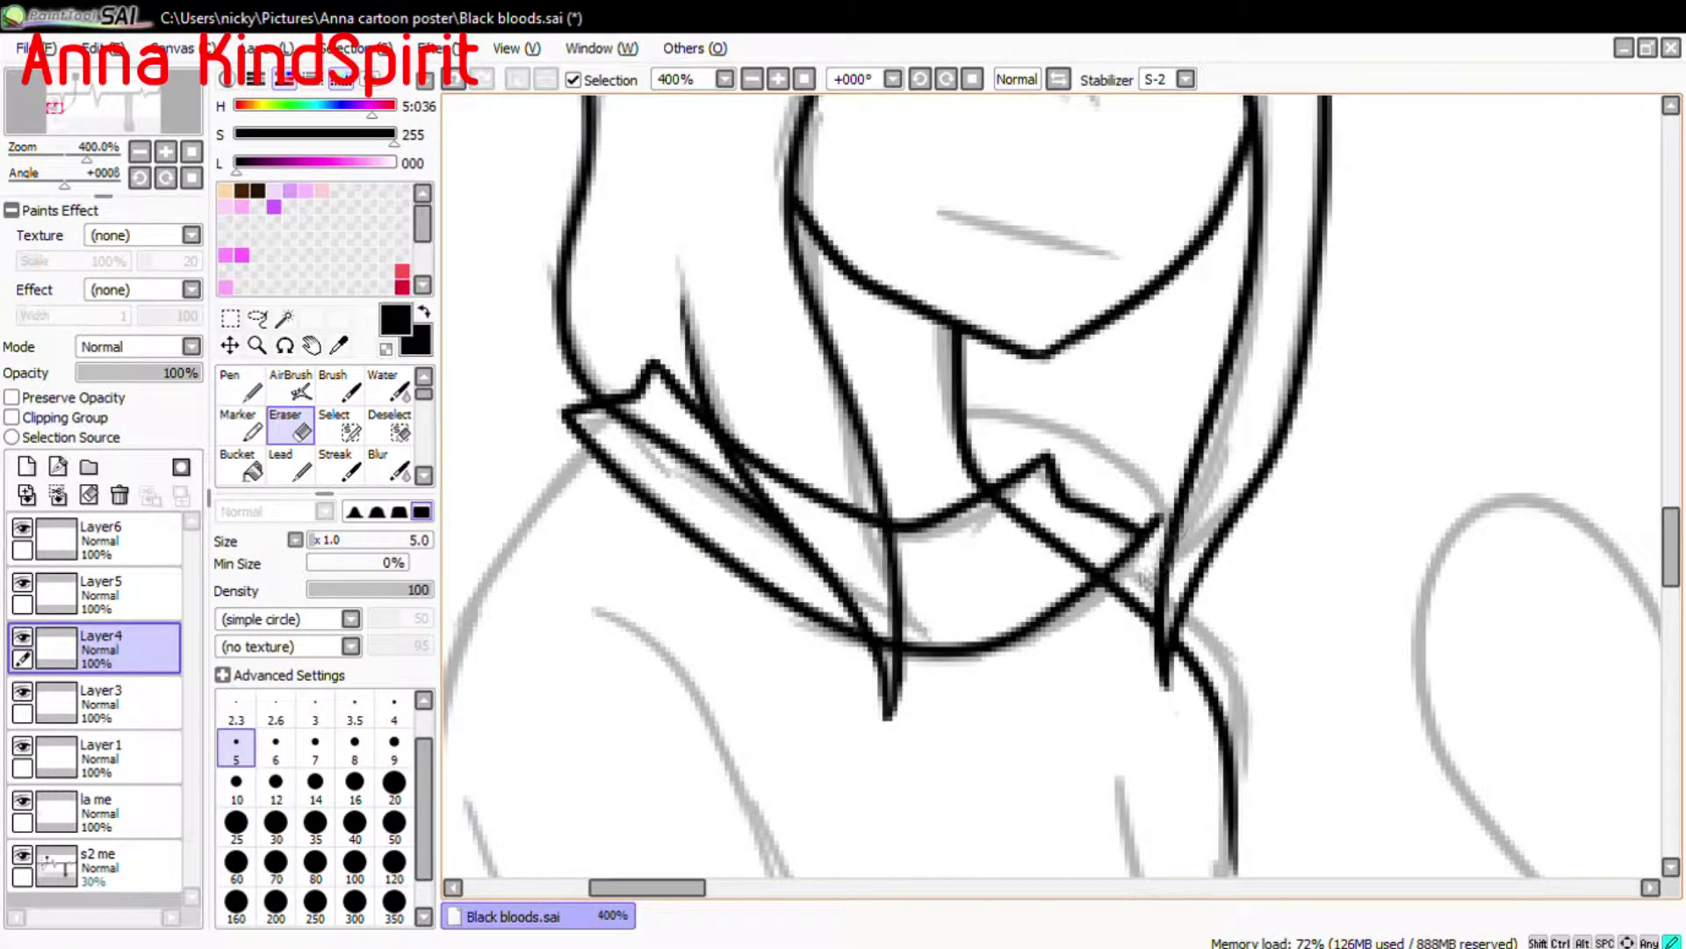
ctrl+shift+click(1164, 549)
ctrl+shift+click(1168, 511)
ctrl+shift+click(1181, 538)
ctrl+shift+click(1169, 524)
ctrl+shift+click(1052, 428)
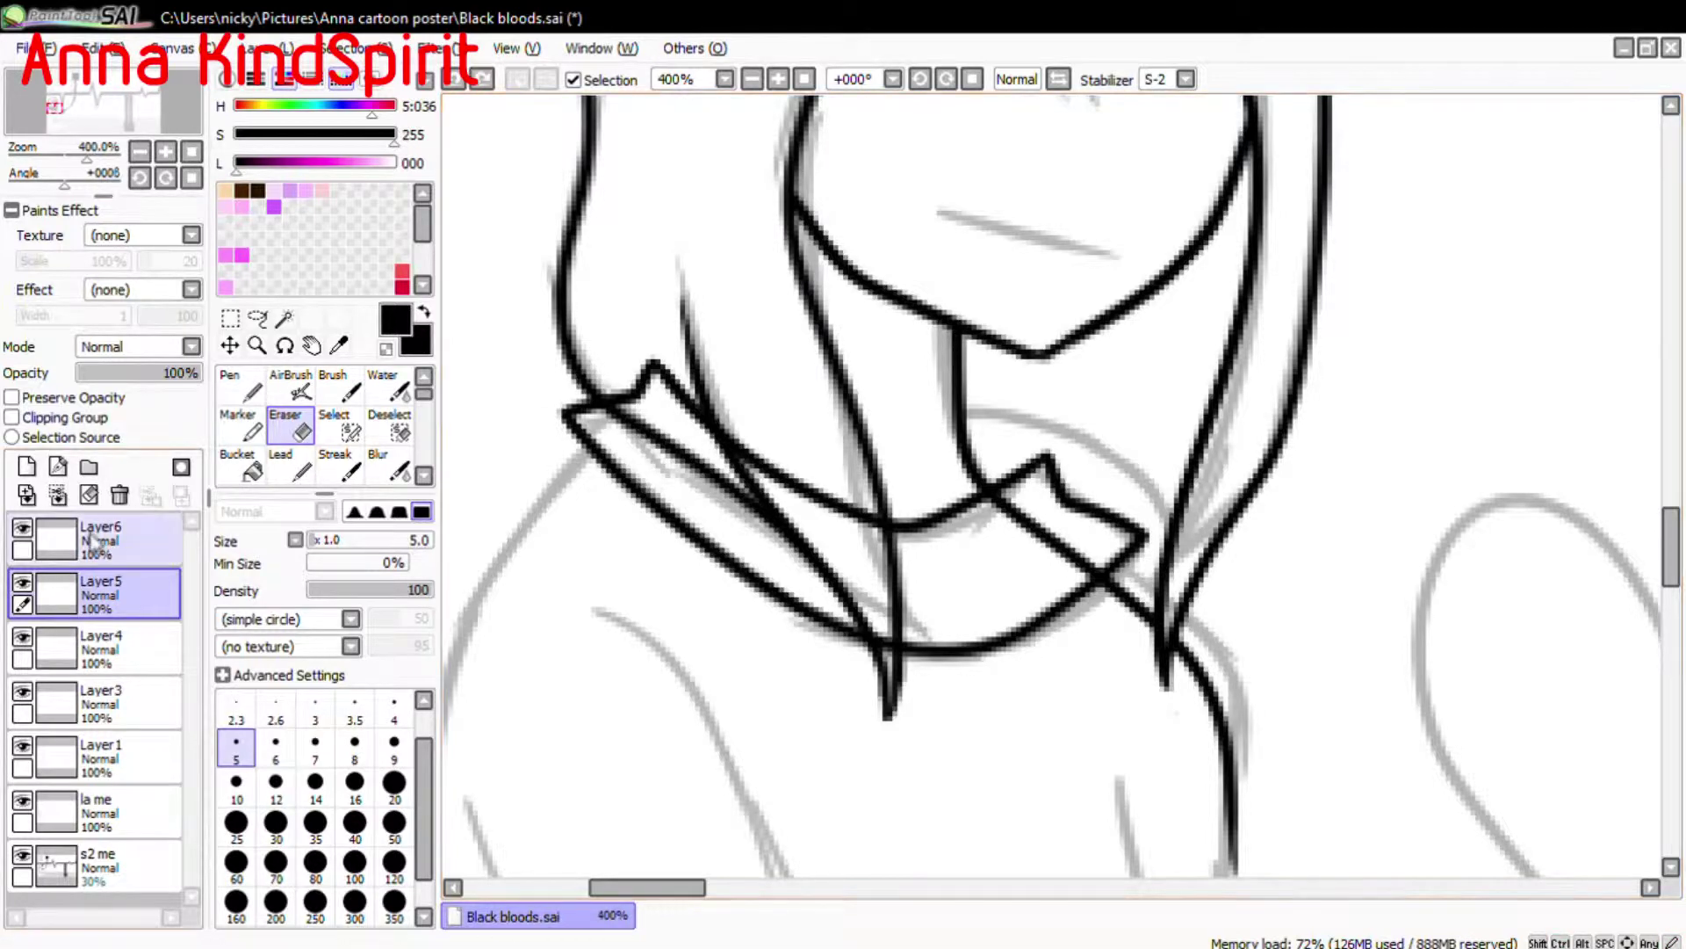
Merge the collar layers down into Layer3 and fill the gap between the neck and collar fold with black.
key(ctrl+e)
key(ctrl+e)
key(n)
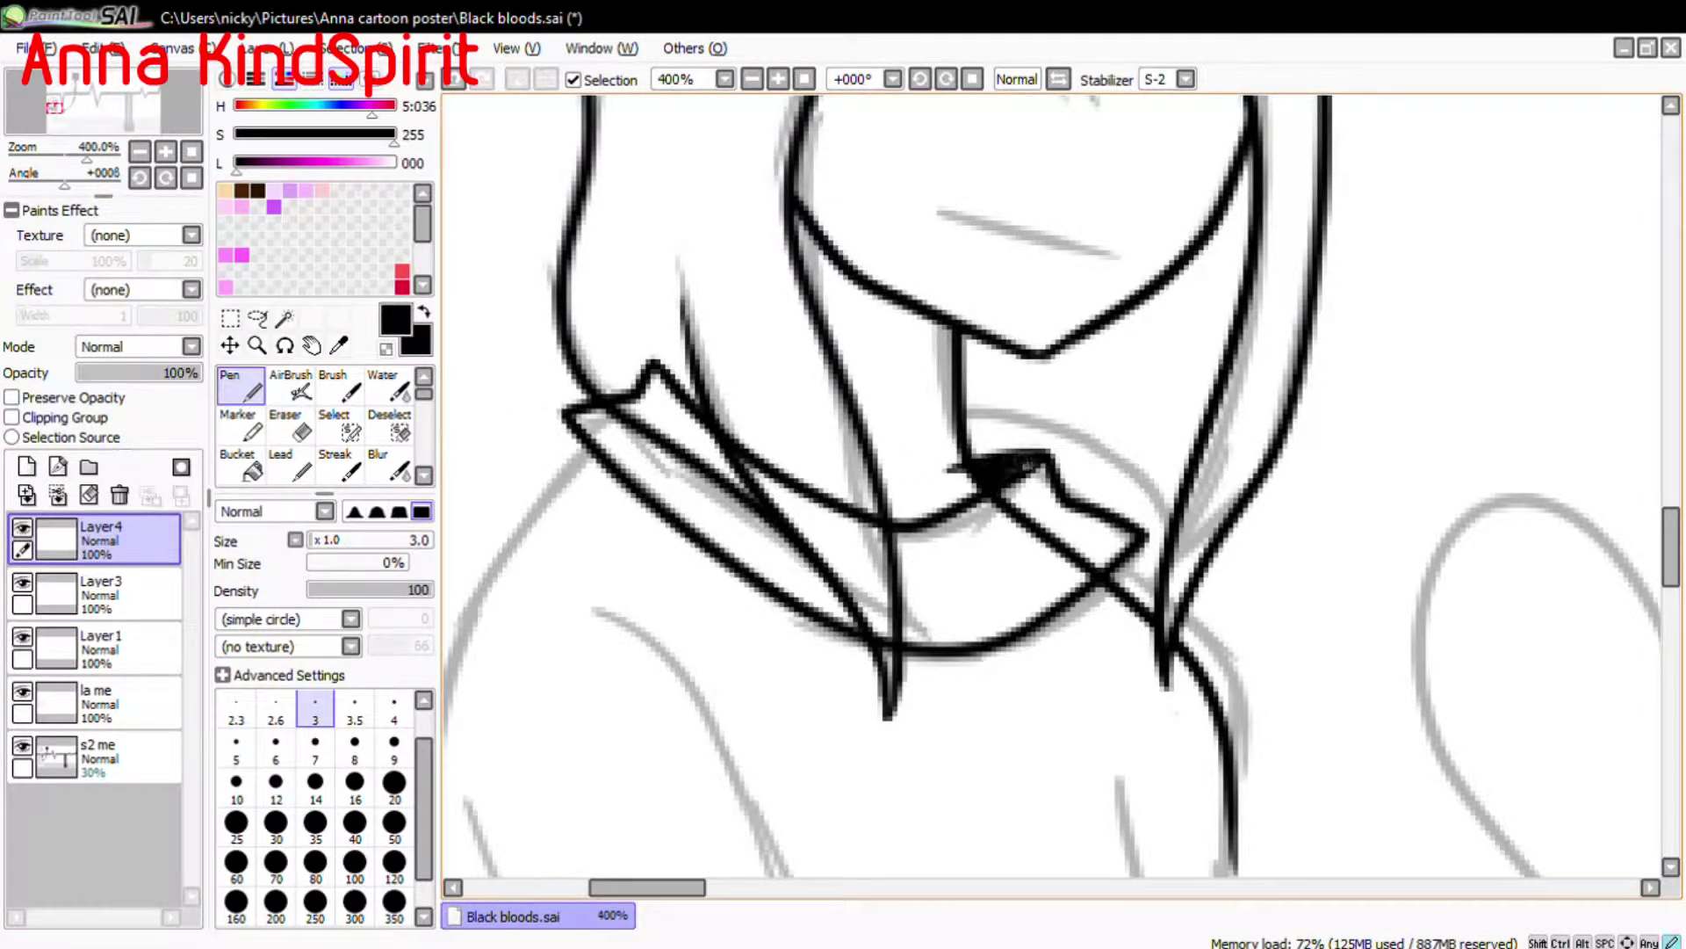
key(e)
key(ctrl+e)
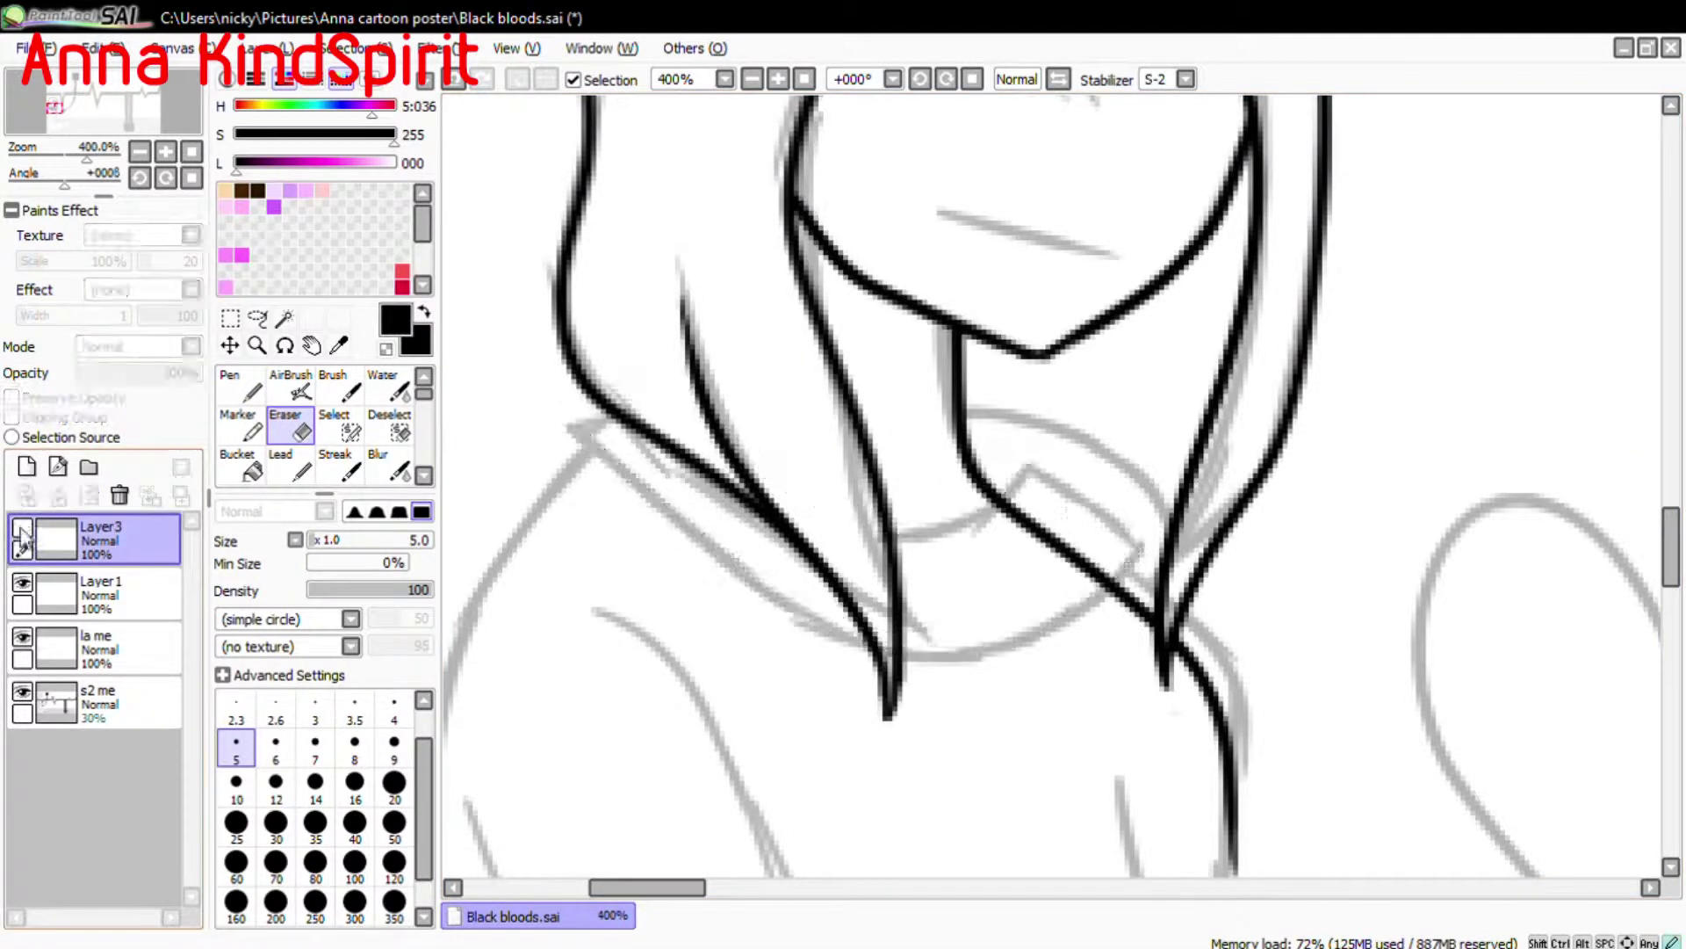
Erase the neck line inside the collar on Layer1 and the collar lines crossing the left hair on Layer3.
drag(988, 500, 1024, 520)
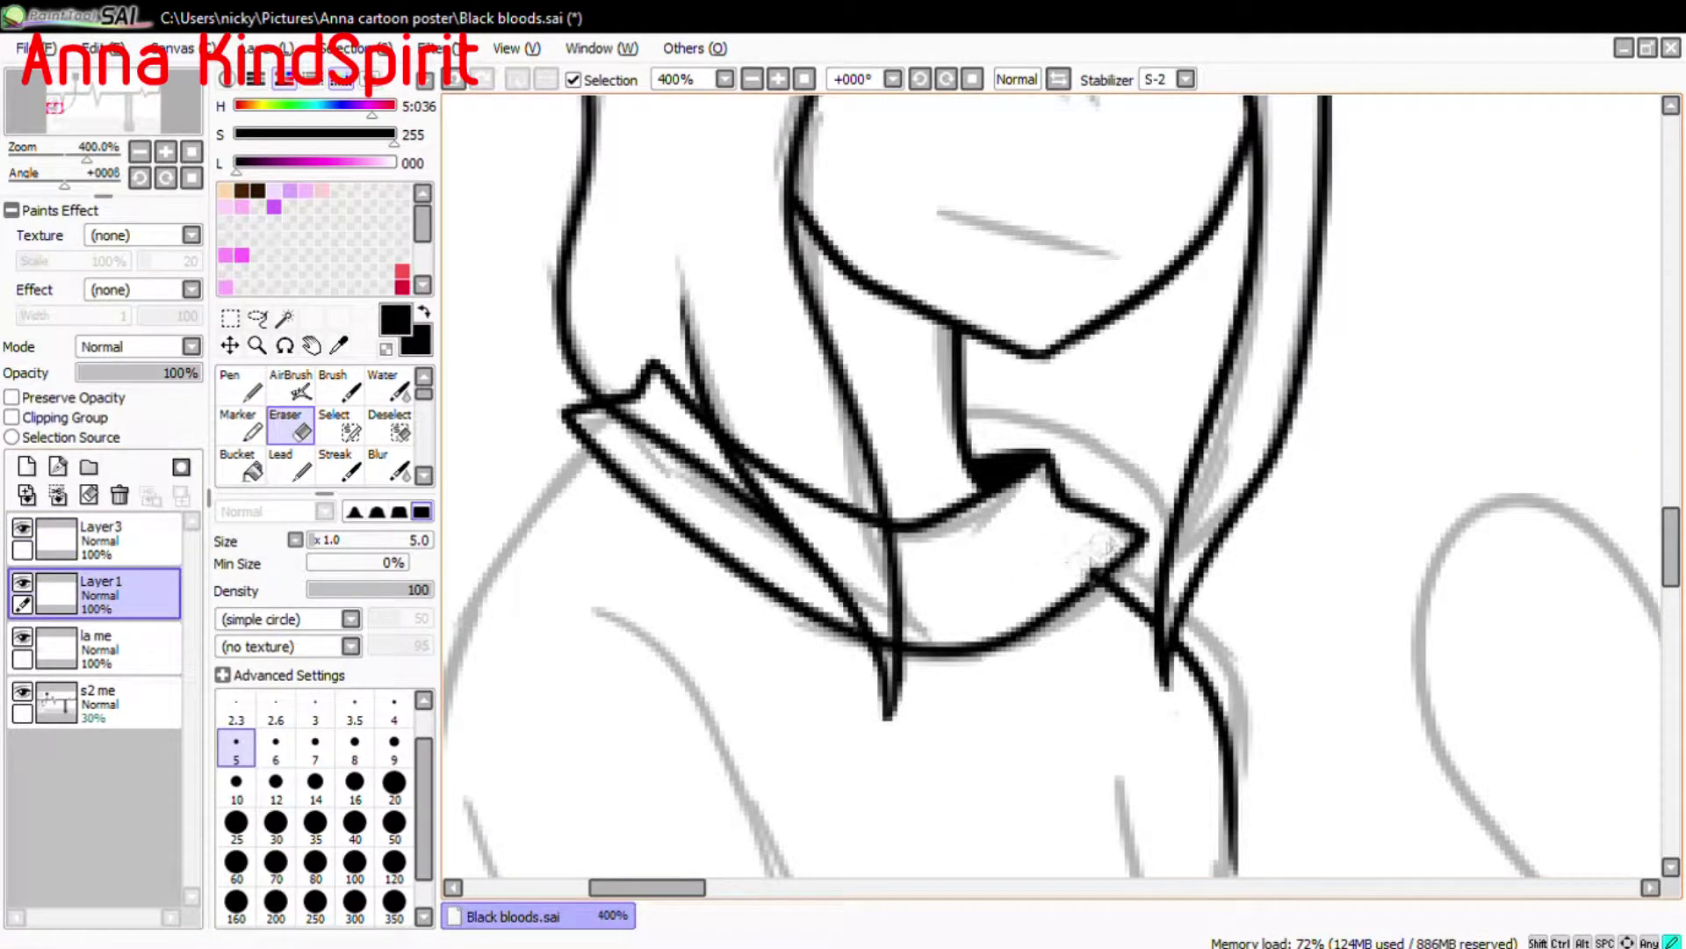
click(132, 536)
mouse_move(703, 413)
mouse_down()
mouse_move(777, 492)
mouse_move(721, 483)
mouse_move(805, 507)
mouse_up()
click(237, 786)
click(236, 747)
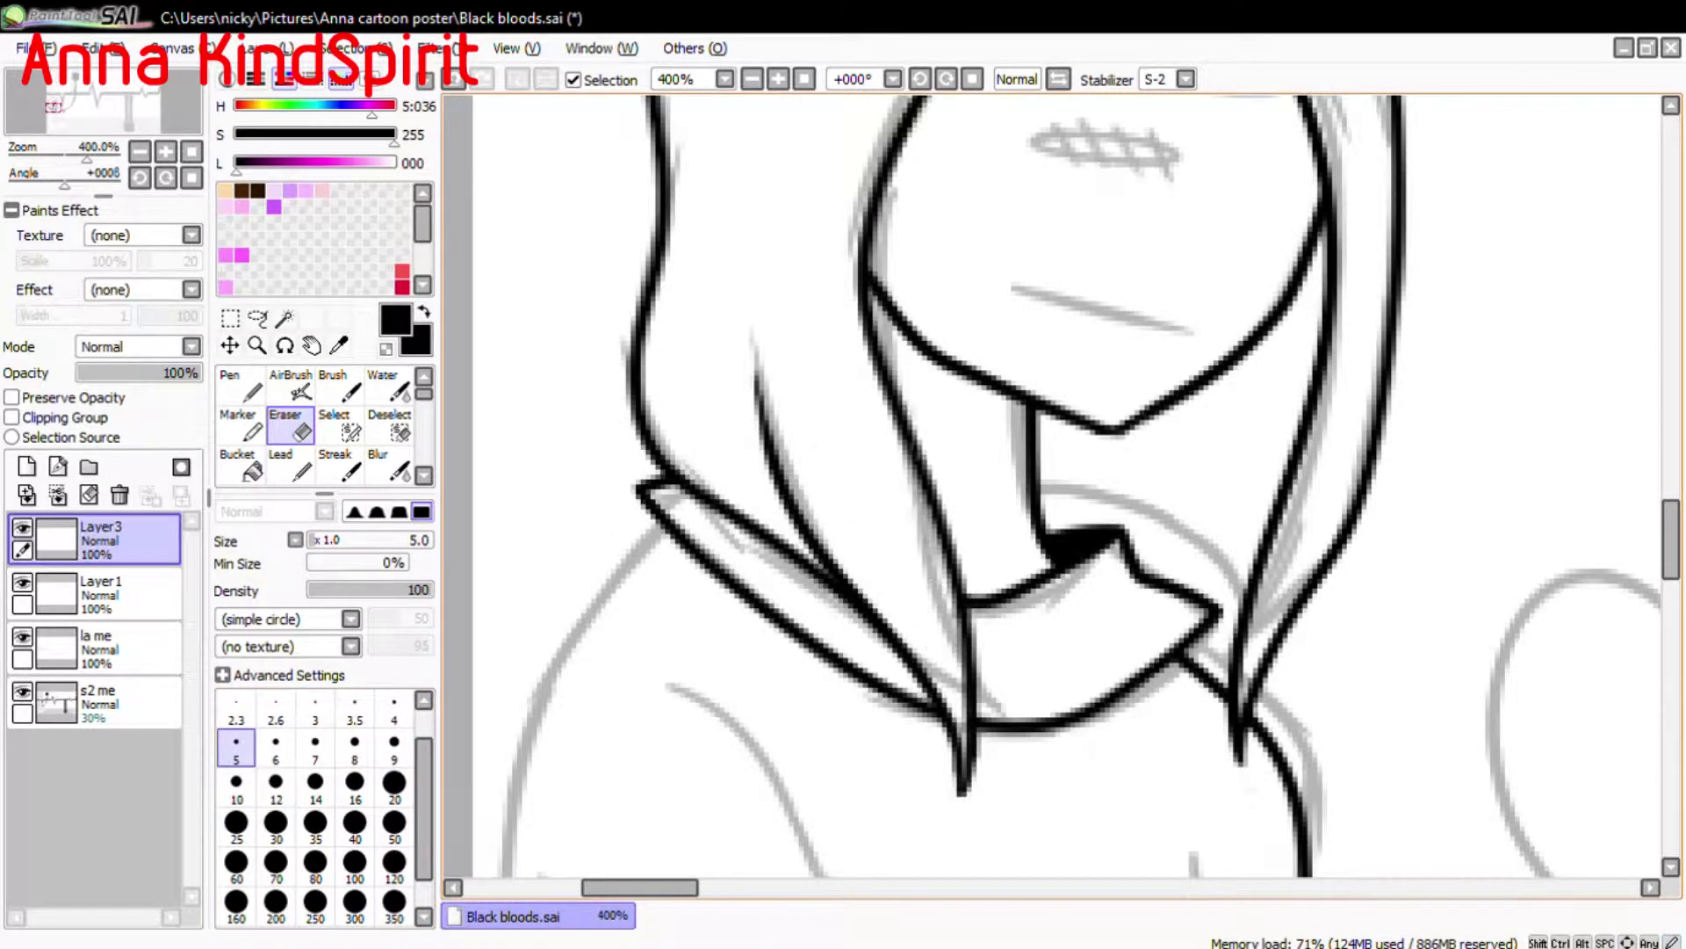
Hide the s2 me sketch layer to examine the inked hair, neck and collar.
scroll(1053, 483, down, 3)
click(22, 692)
scroll(879, 439, up, 1)
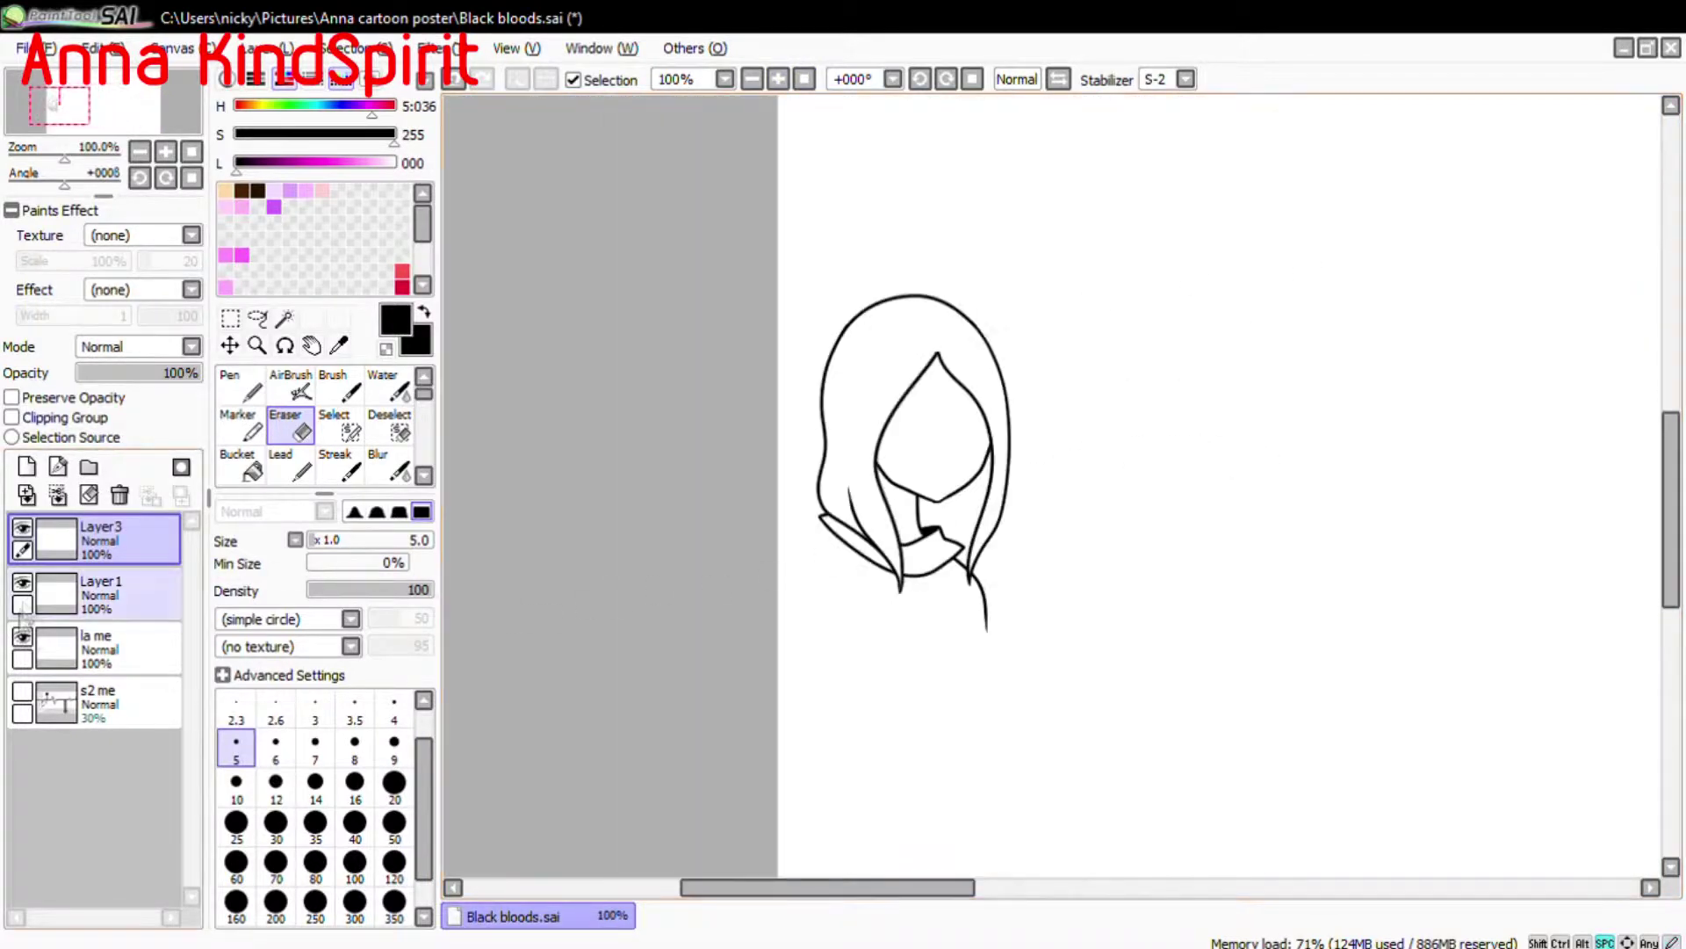
Show the s2 me sketch layer and merge Layer3 down into Layer1.
click(22, 692)
scroll(878, 439, up, 2)
click(58, 495)
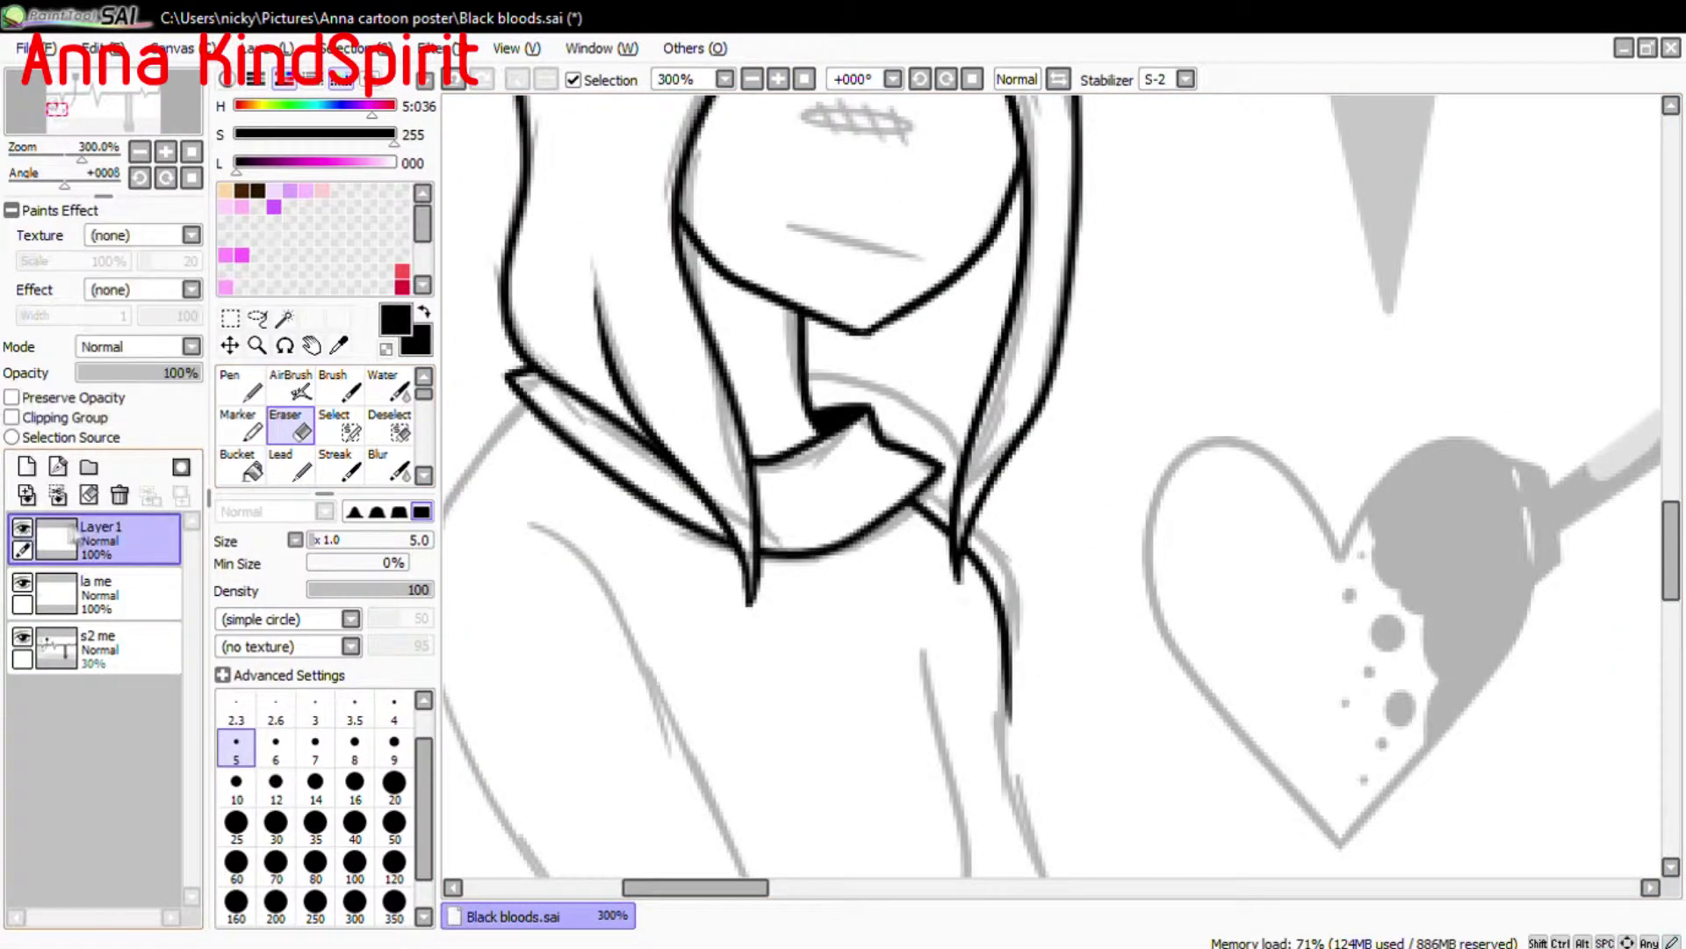
Ink the girl's left shoulder and upper arm from the collar down with the Pen at size 3 and clean up its end.
key(n)
drag(879, 527, 1058, 320)
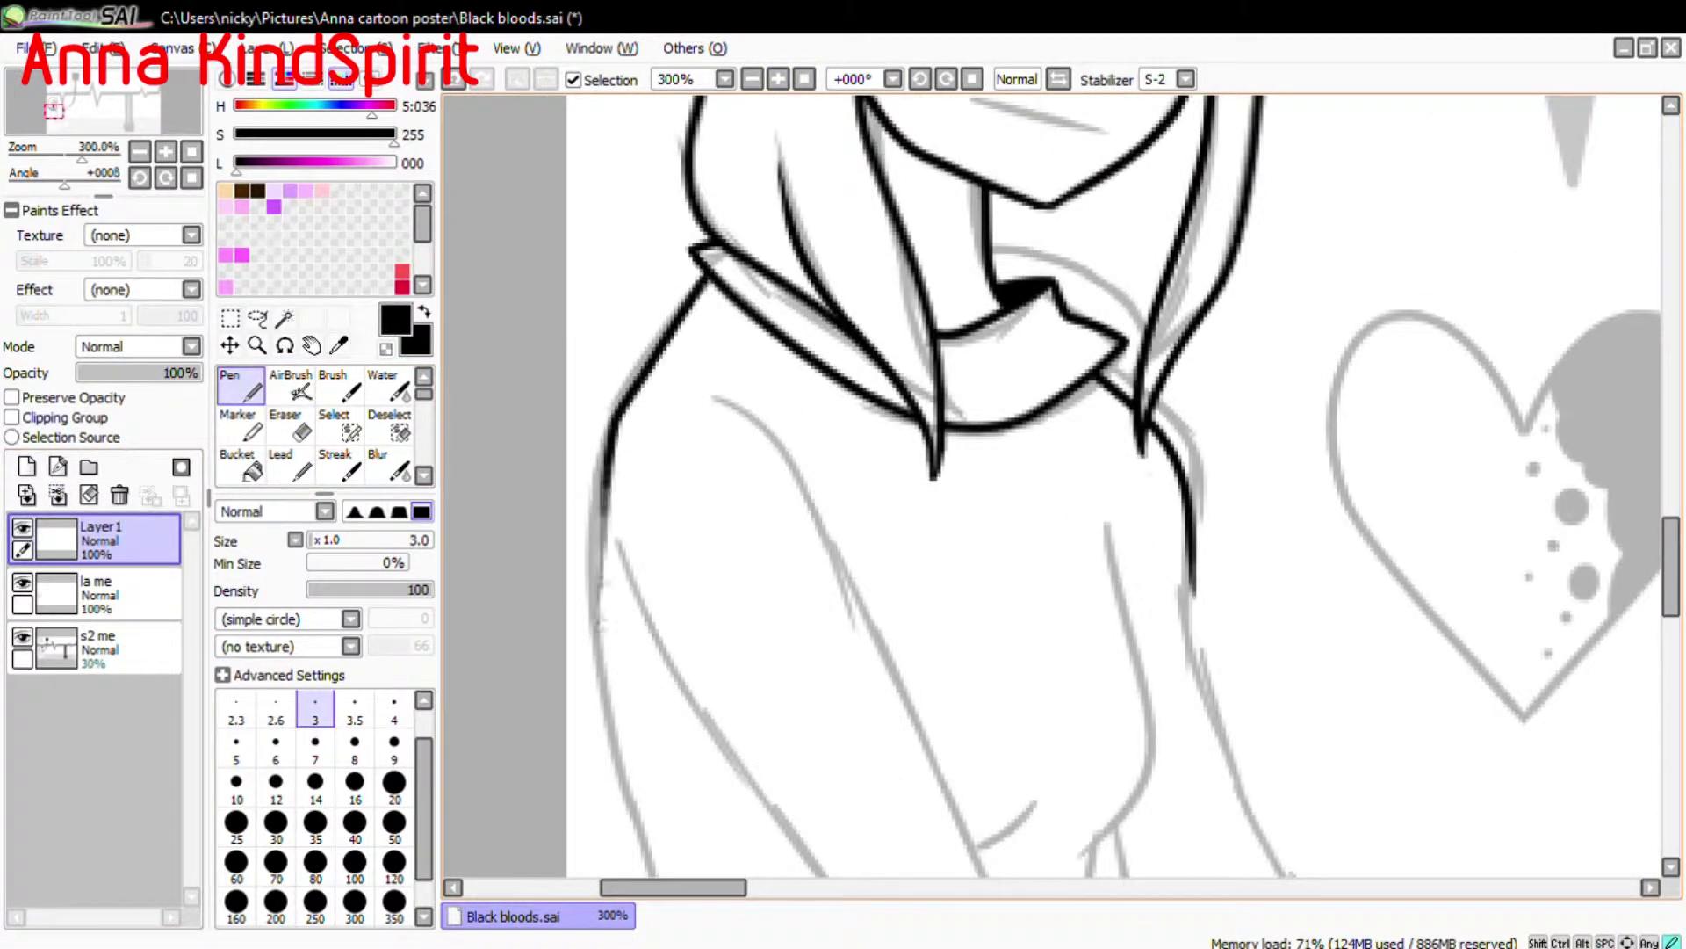
drag(612, 418, 590, 531)
click(290, 426)
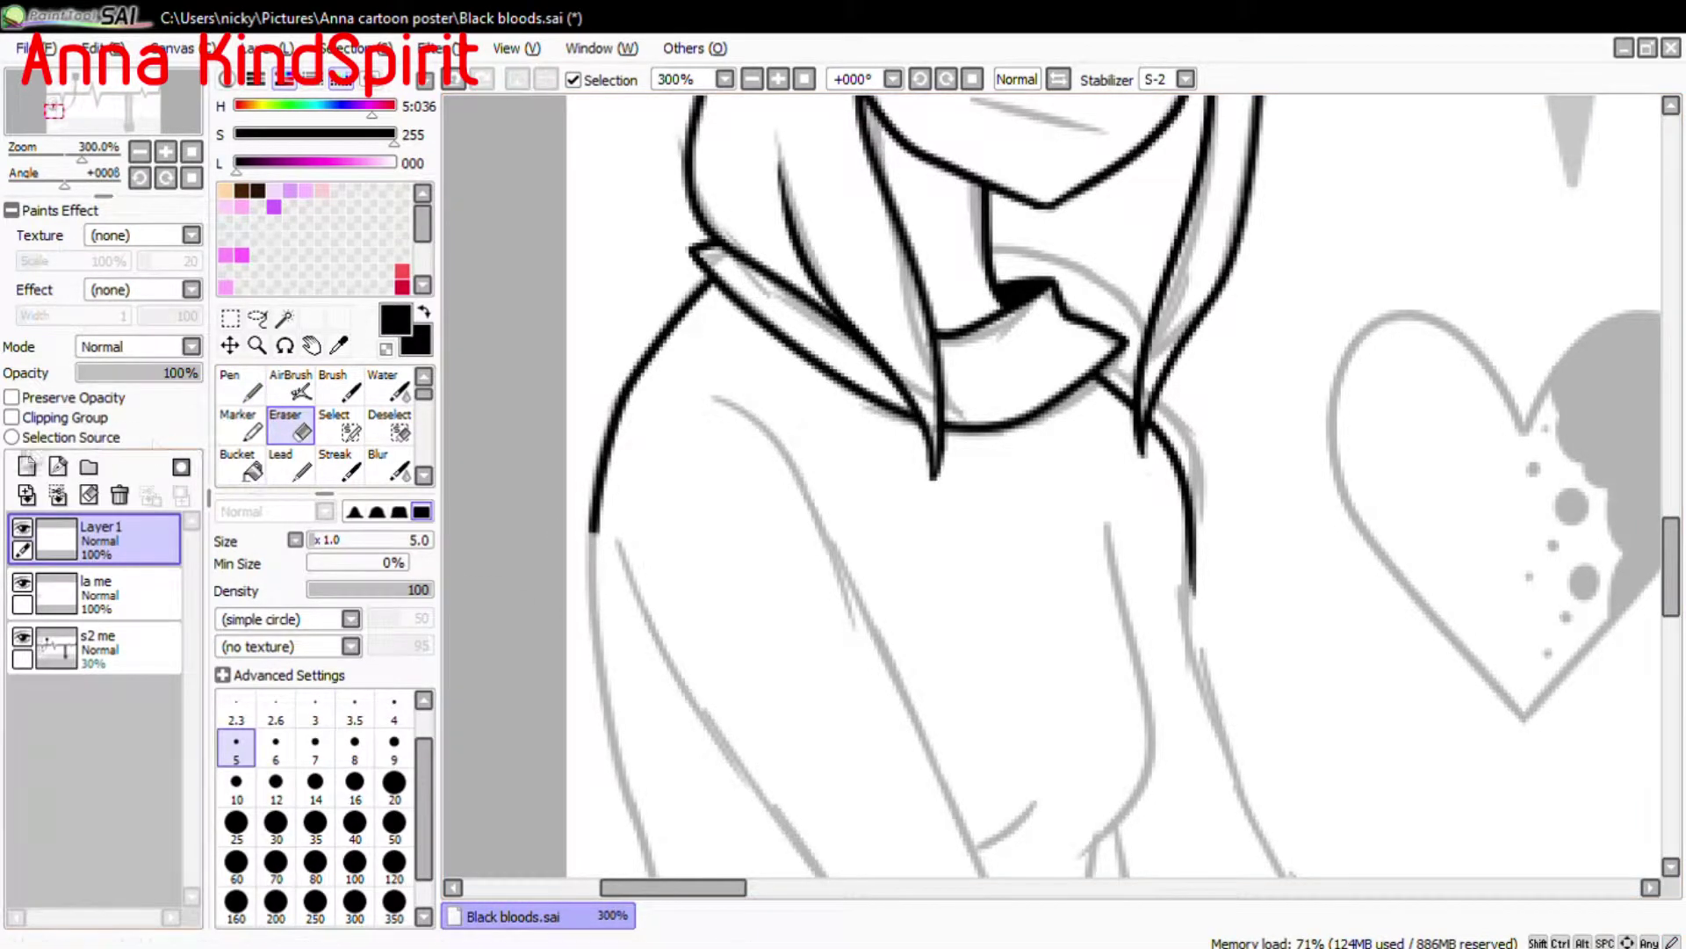
key(n)
mouse_move(1054, 263)
mouse_down()
mouse_move(843, 878)
mouse_move(825, 703)
mouse_up()
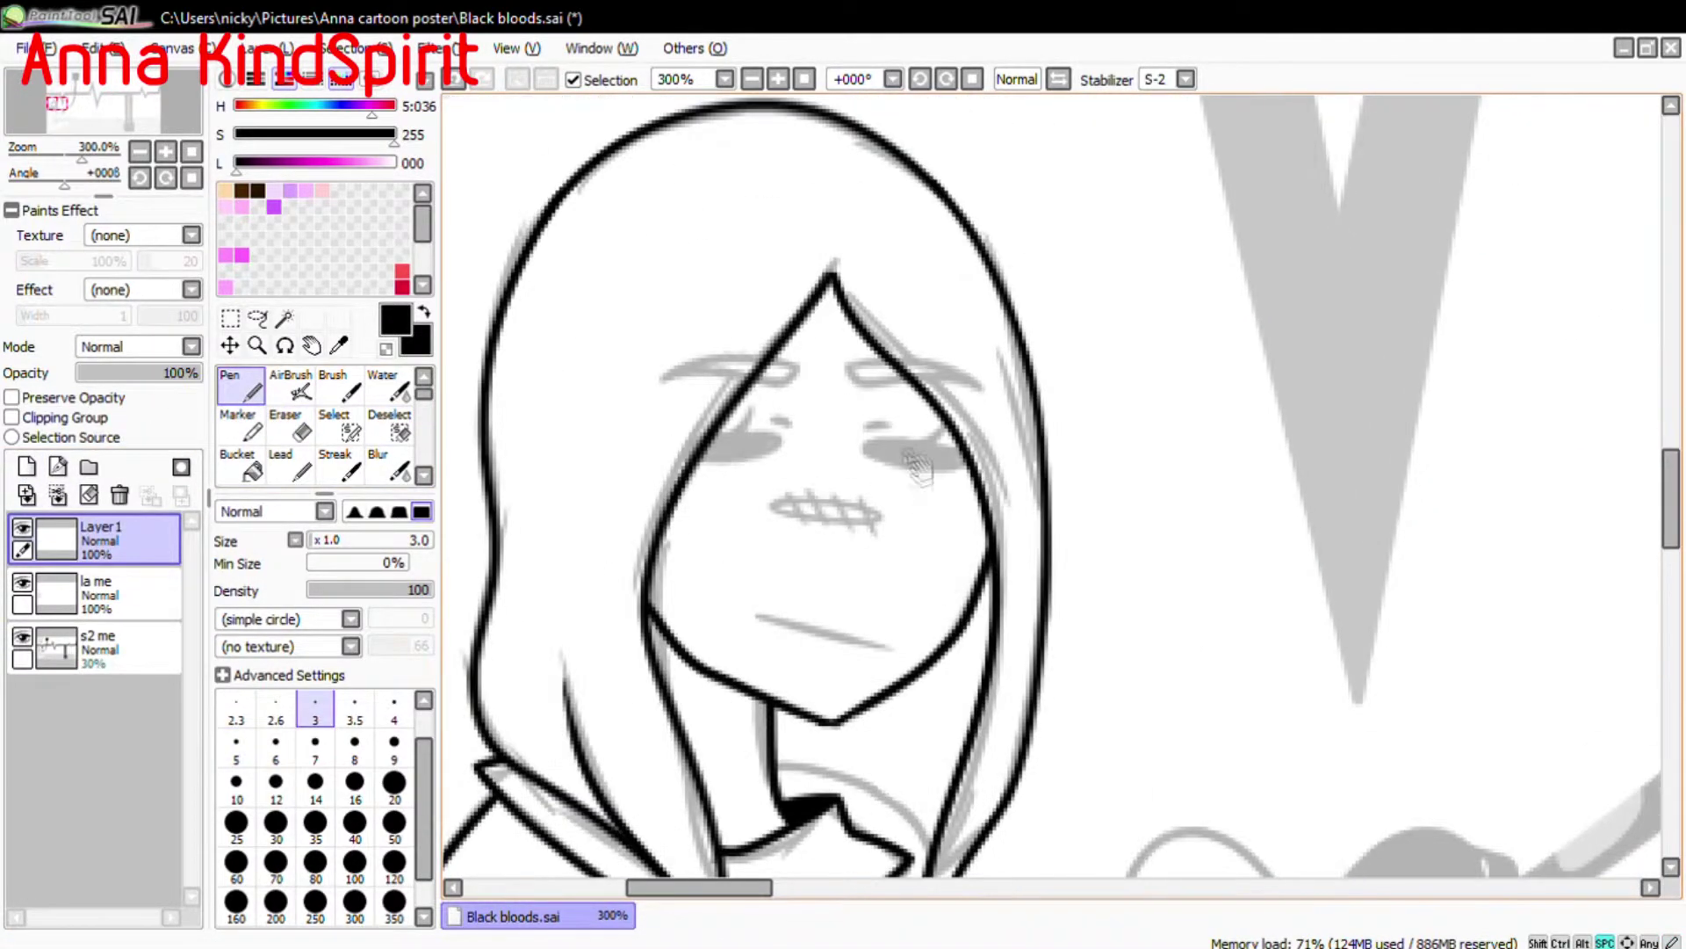
drag(865, 443, 975, 458)
drag(1096, 379, 1098, 435)
drag(1093, 383, 1103, 430)
drag(1175, 385, 1214, 387)
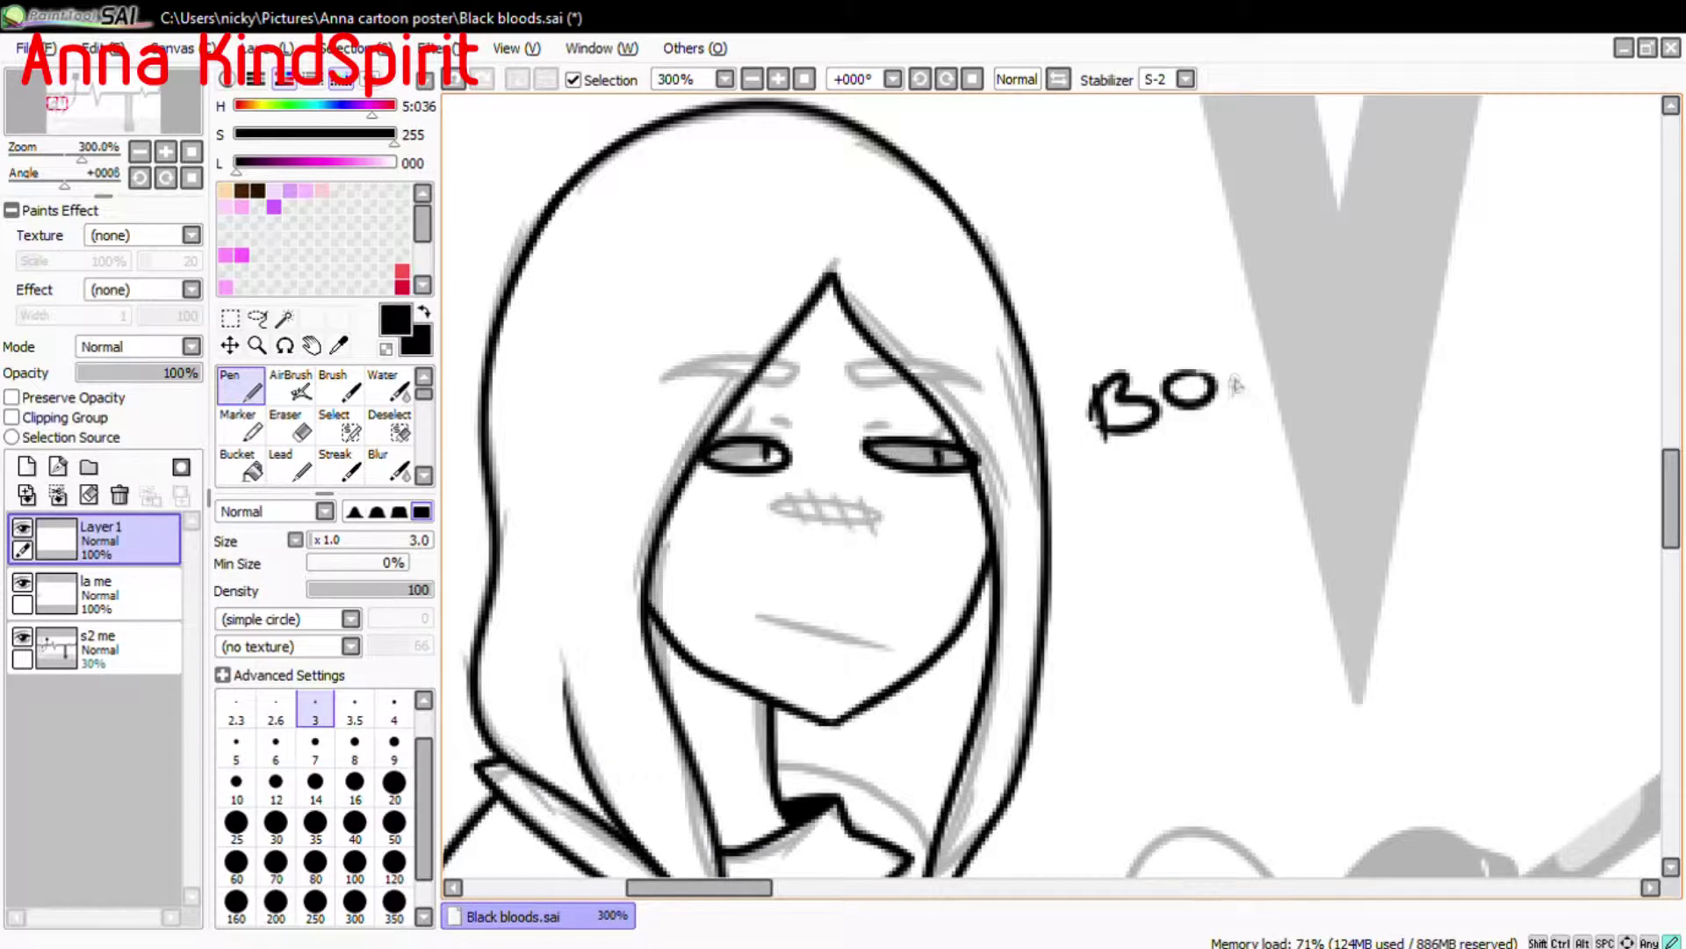
key(ctrl+z)
key(ctrl+z)
key(ctrl+z)
key(ctrl+z)
key(ctrl+z)
key(ctrl+z)
key(ctrl+z)
key(ctrl+z)
key(ctrl+z)
key(ctrl+z)
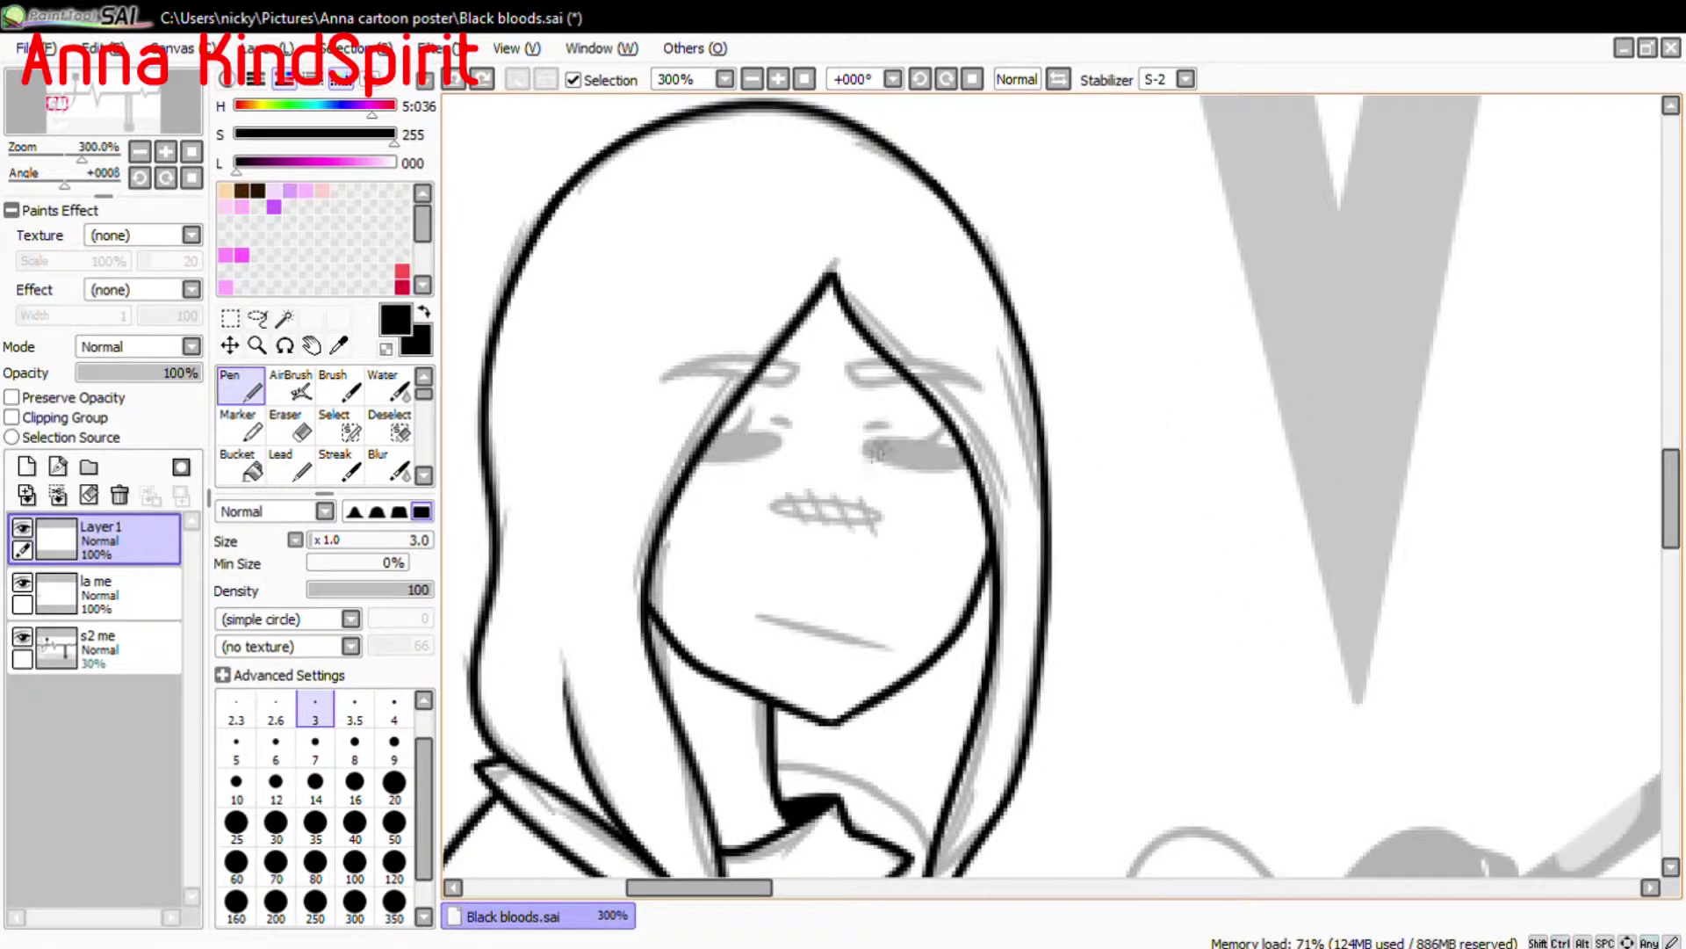
Ink the right eye as a solid black shape with a lash, and draw its eyelid line and eyebrow using a new layer.
drag(894, 444, 962, 461)
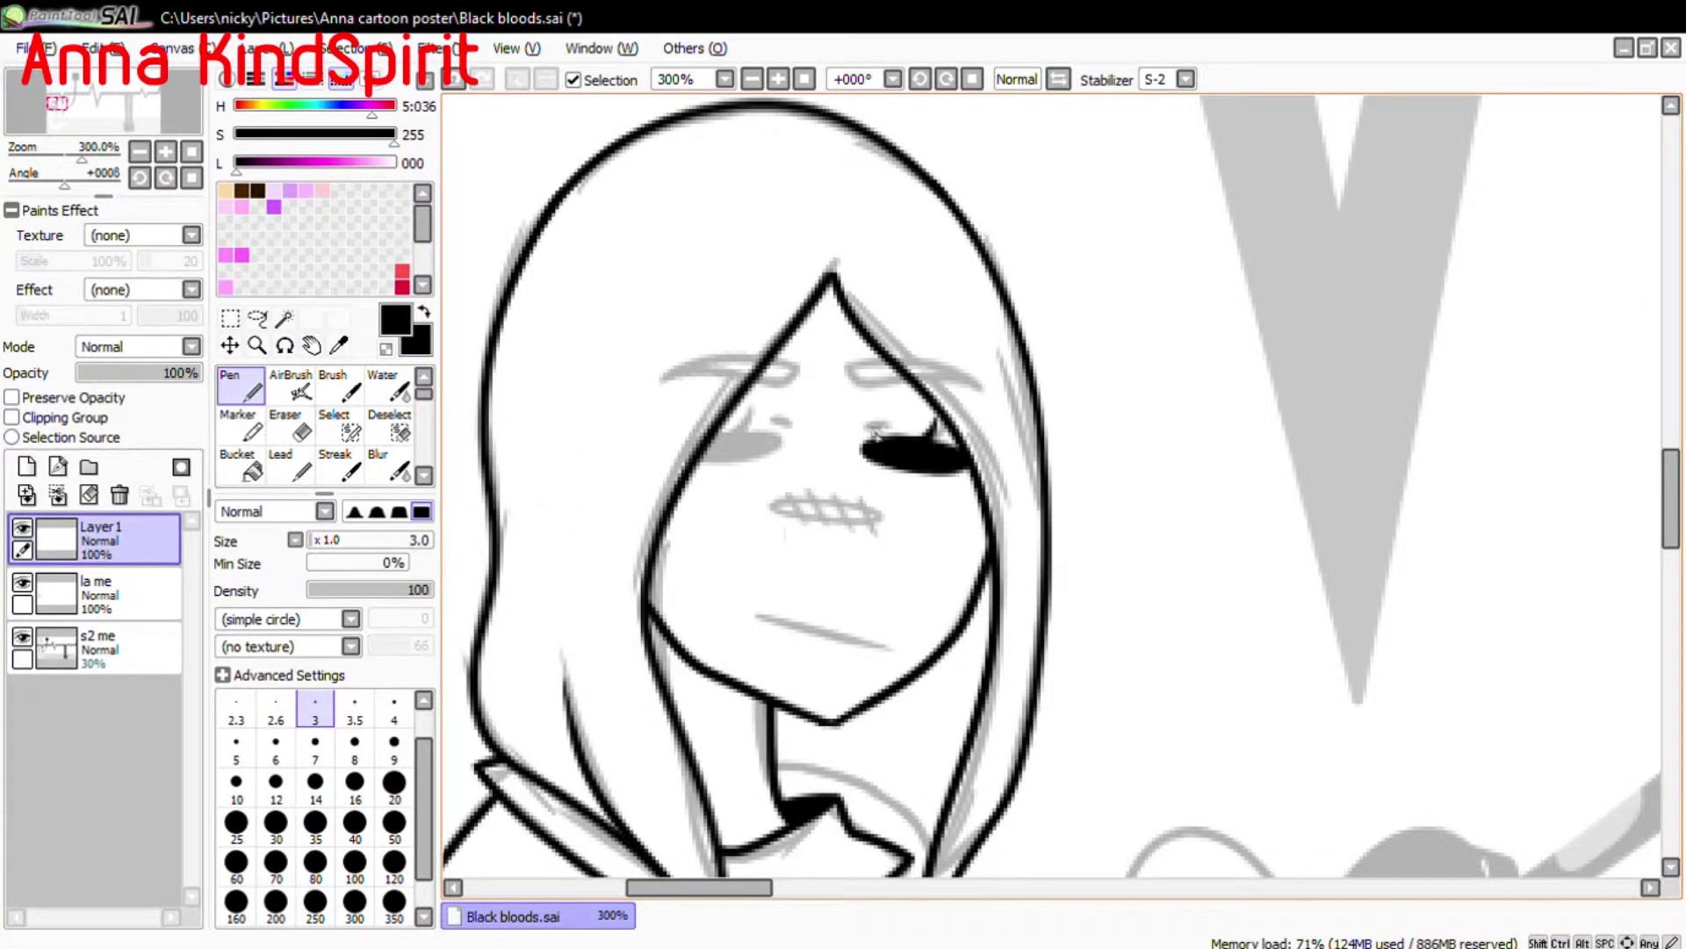
key(ctrl+shift+n)
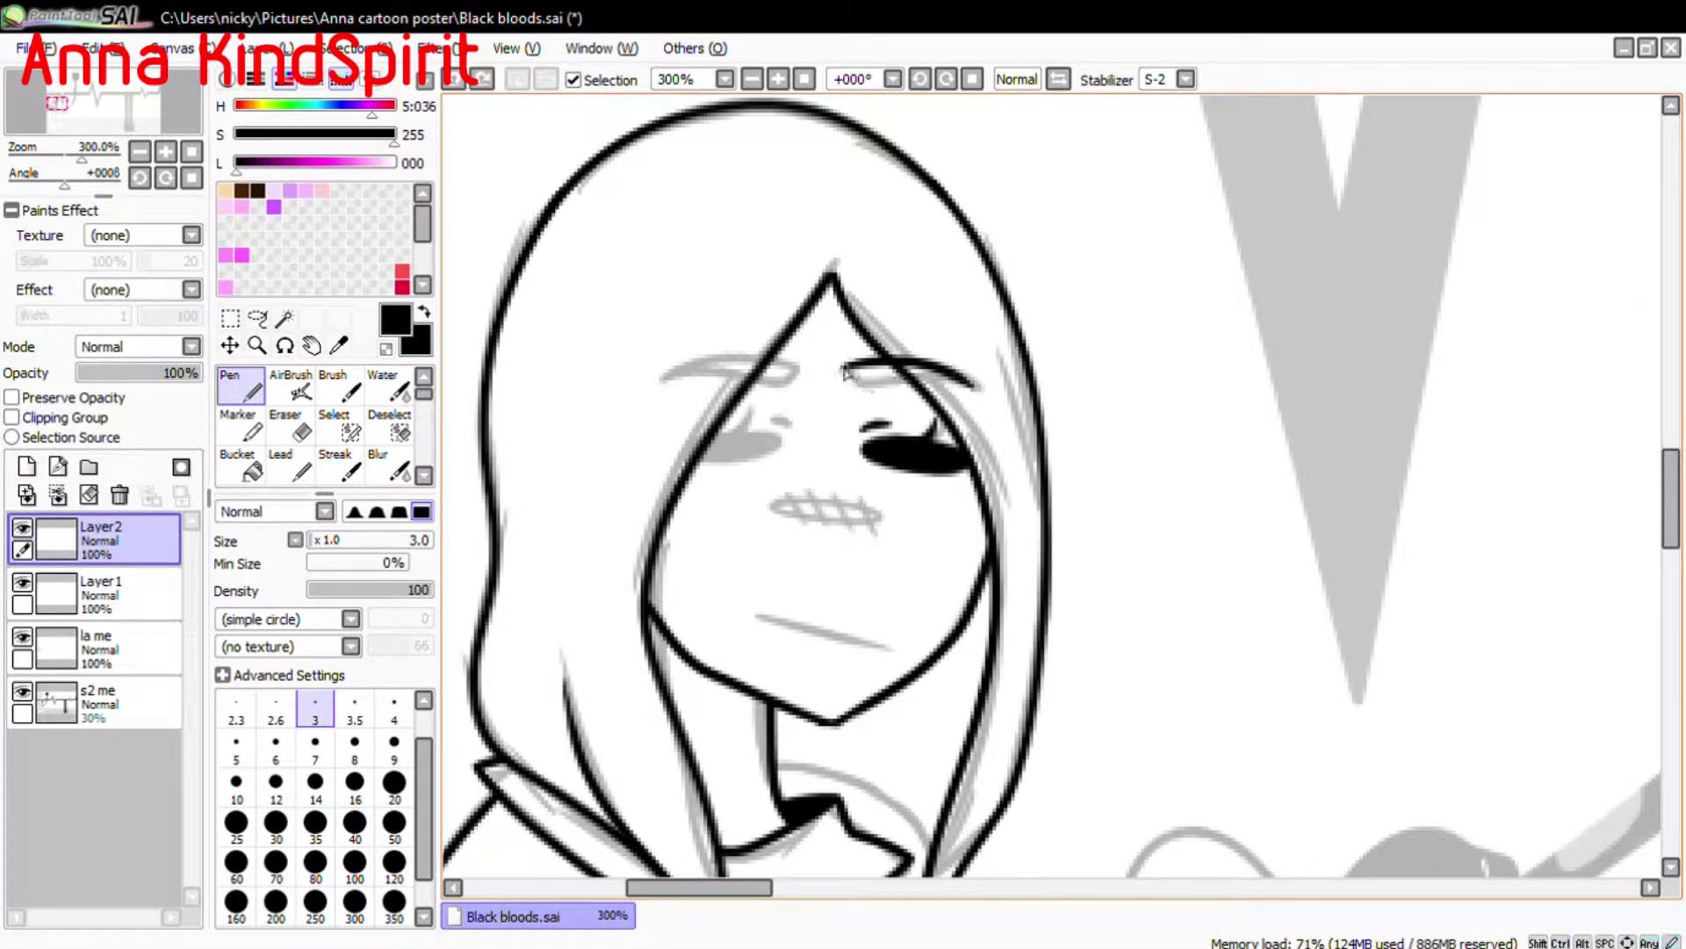
Duplicate the right eyebrow and eyelid line onto a new layer and flip the copy horizontally.
click(257, 318)
key(ctrl+c)
key(ctrl+v)
mouse_move(856, 264)
mouse_down()
mouse_move(984, 413)
mouse_move(904, 406)
mouse_up()
key(ctrl+t)
key(Return)
Duplicate the right eye from Layer1 onto a new layer, flip it horizontally and place it over the sketched left eye.
click(137, 646)
key(ctrl+c)
key(ctrl+v)
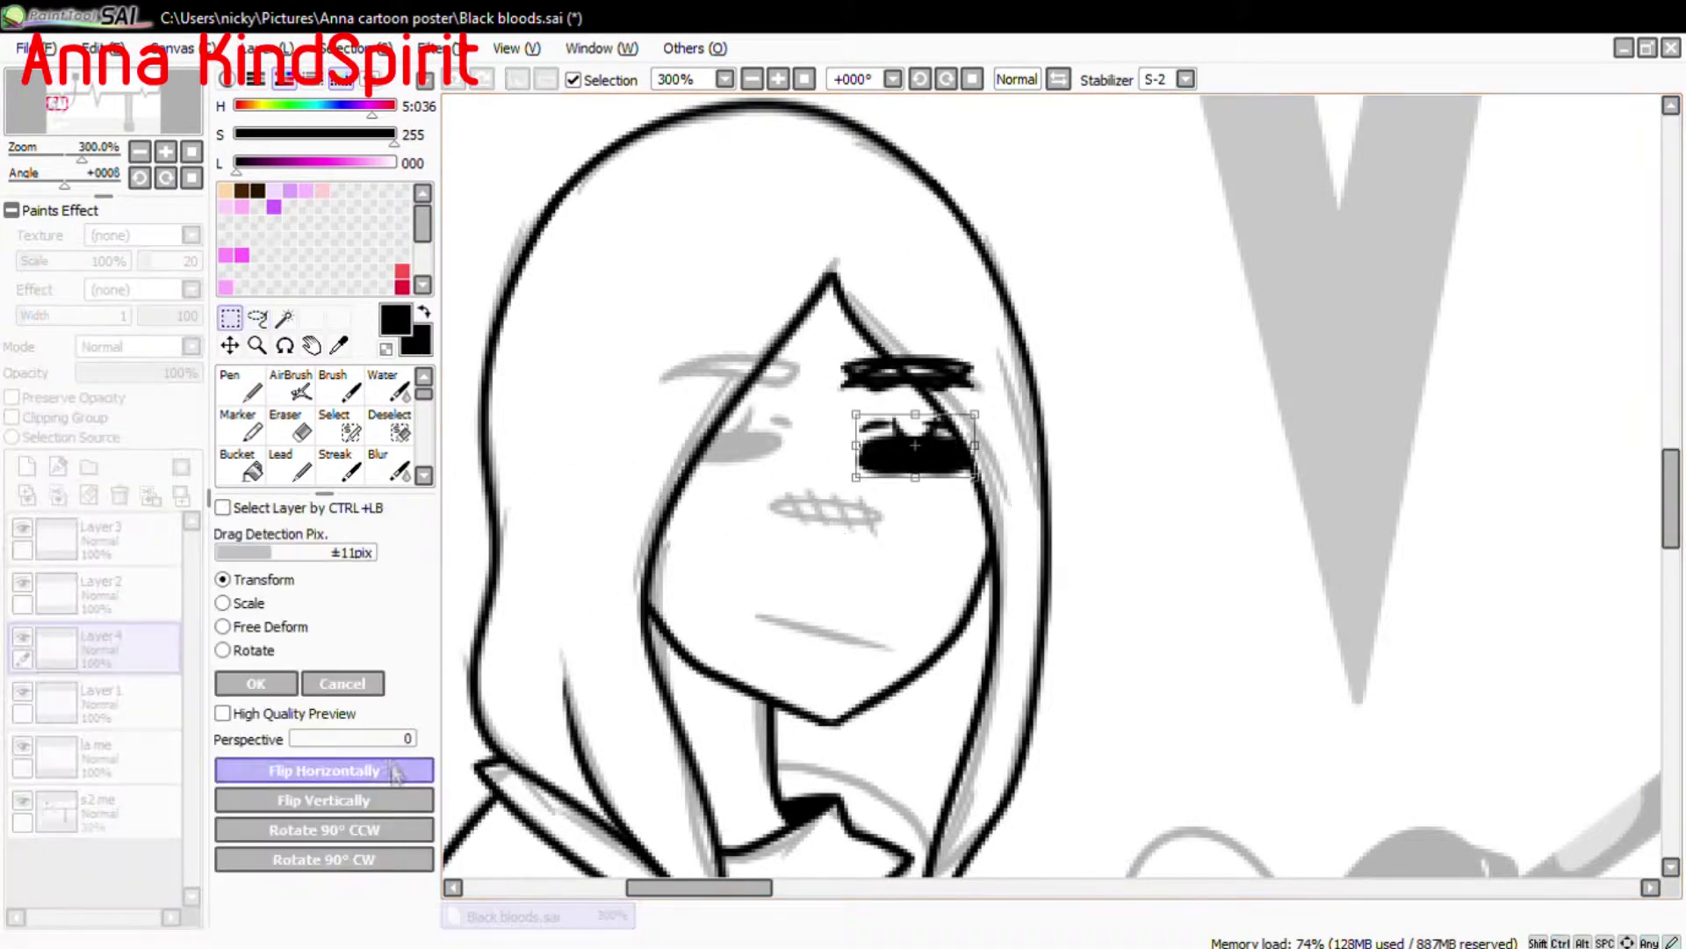
drag(740, 555, 545, 554)
key(ctrl+t)
key(Return)
key(ctrl+t)
key(Return)
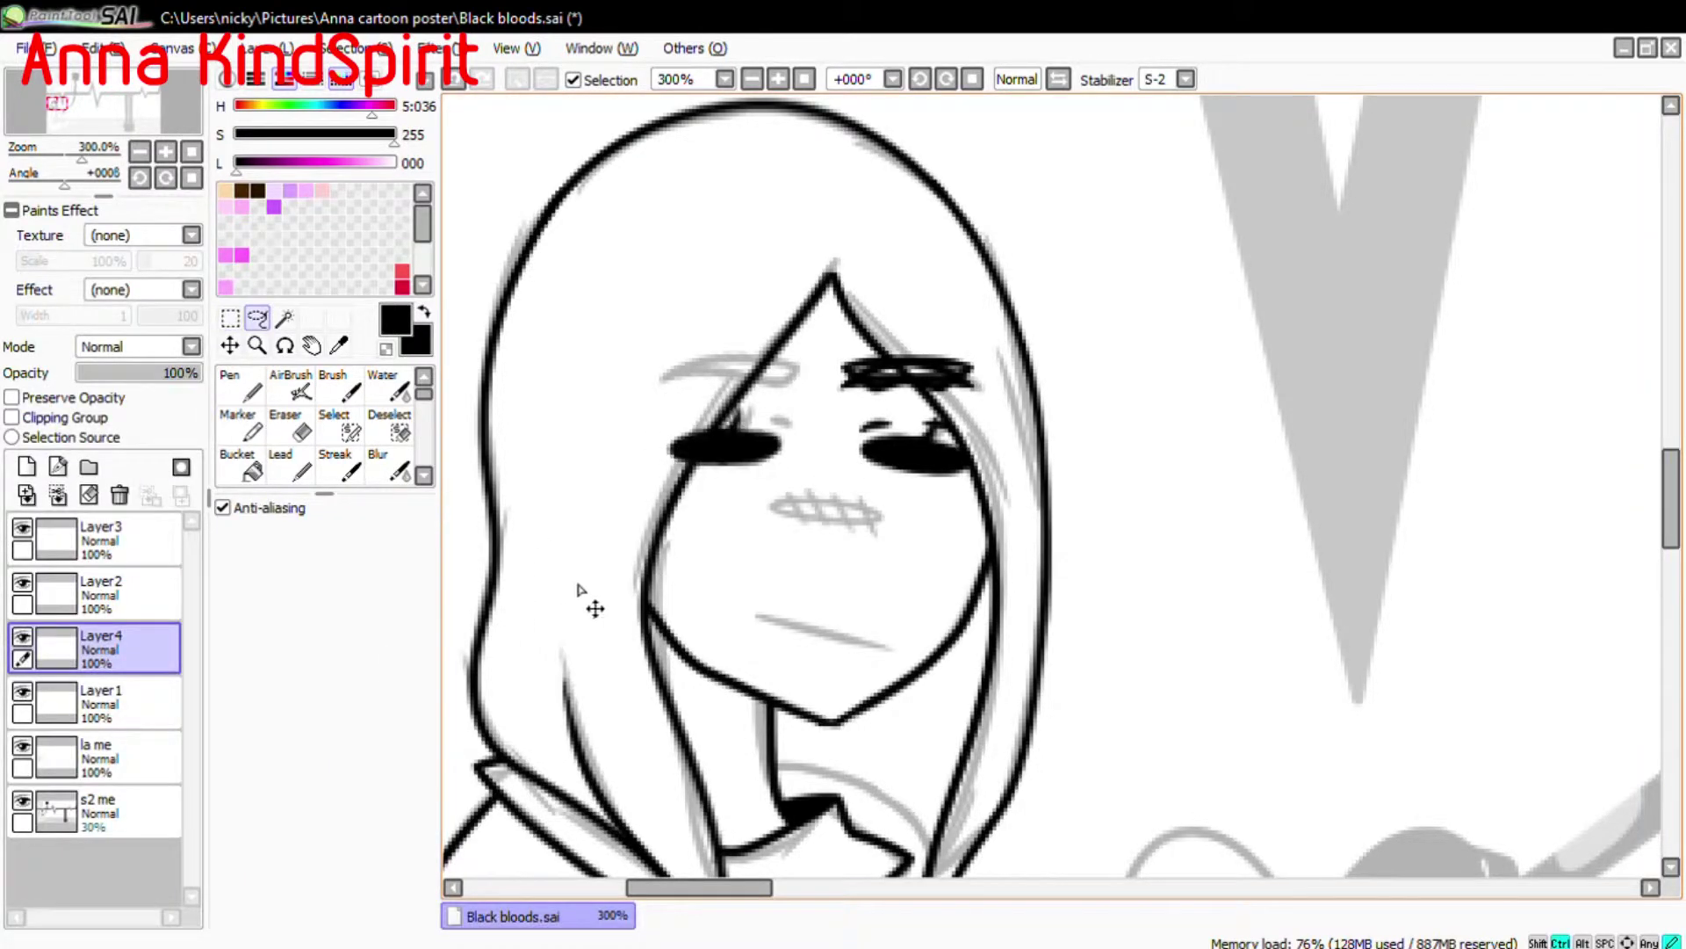
Move the mirrored eyebrow and eyelid line over the sketched left brow above the left eye.
key(Up)
key(Up)
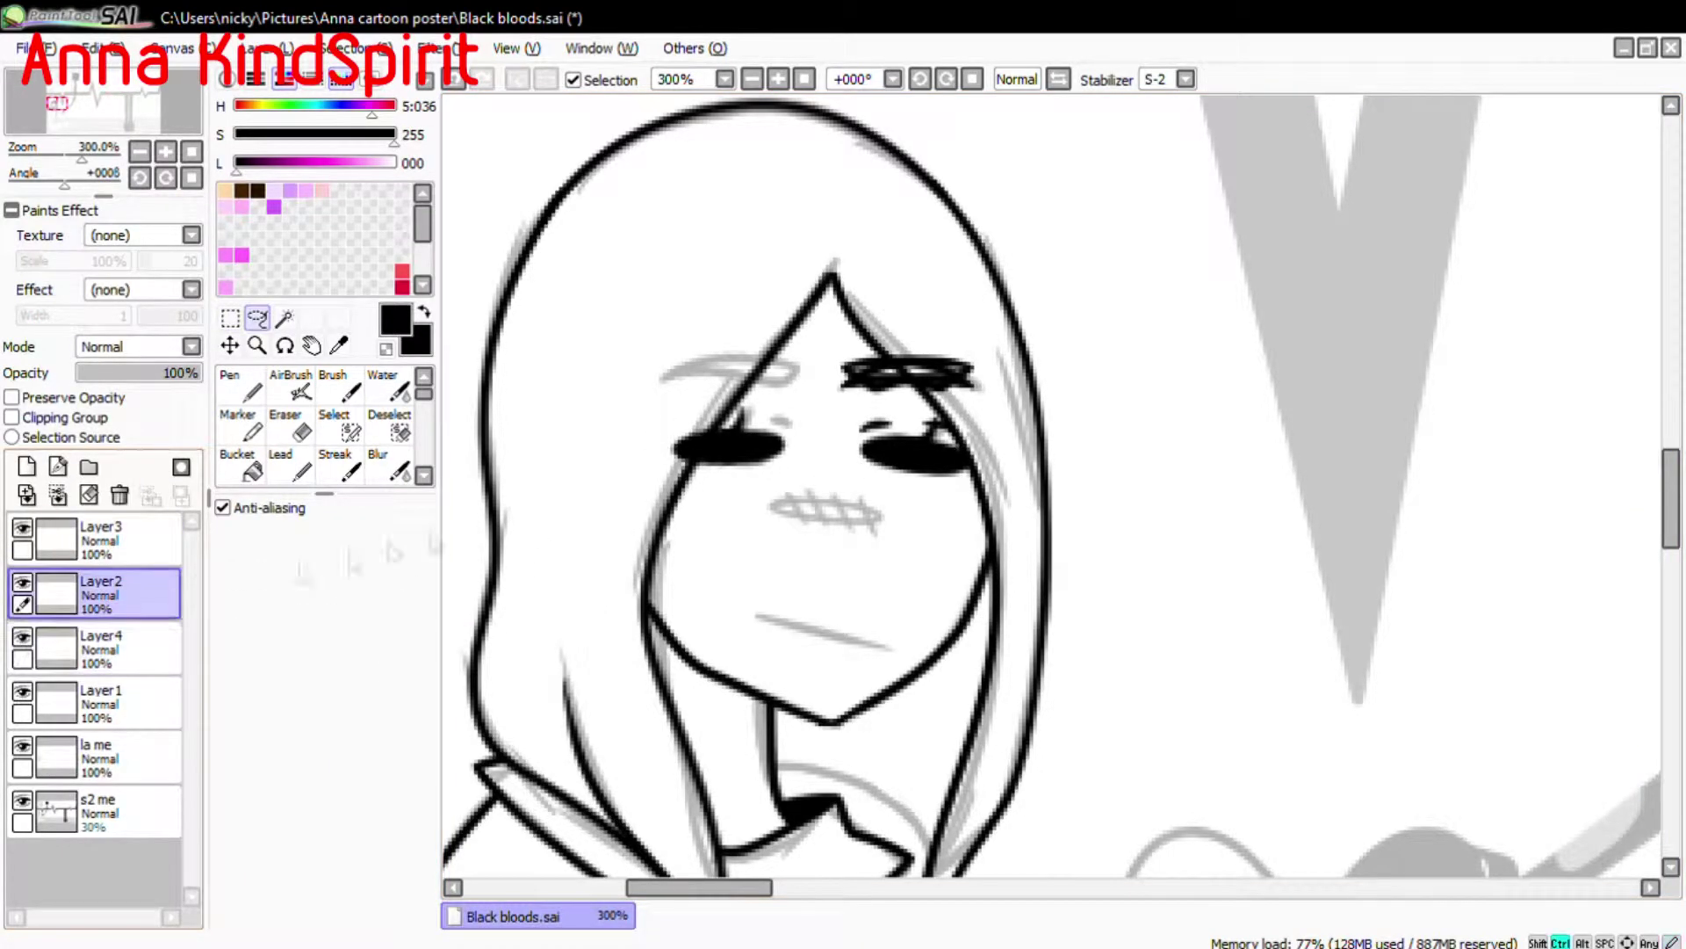
drag(452, 527, 504, 554)
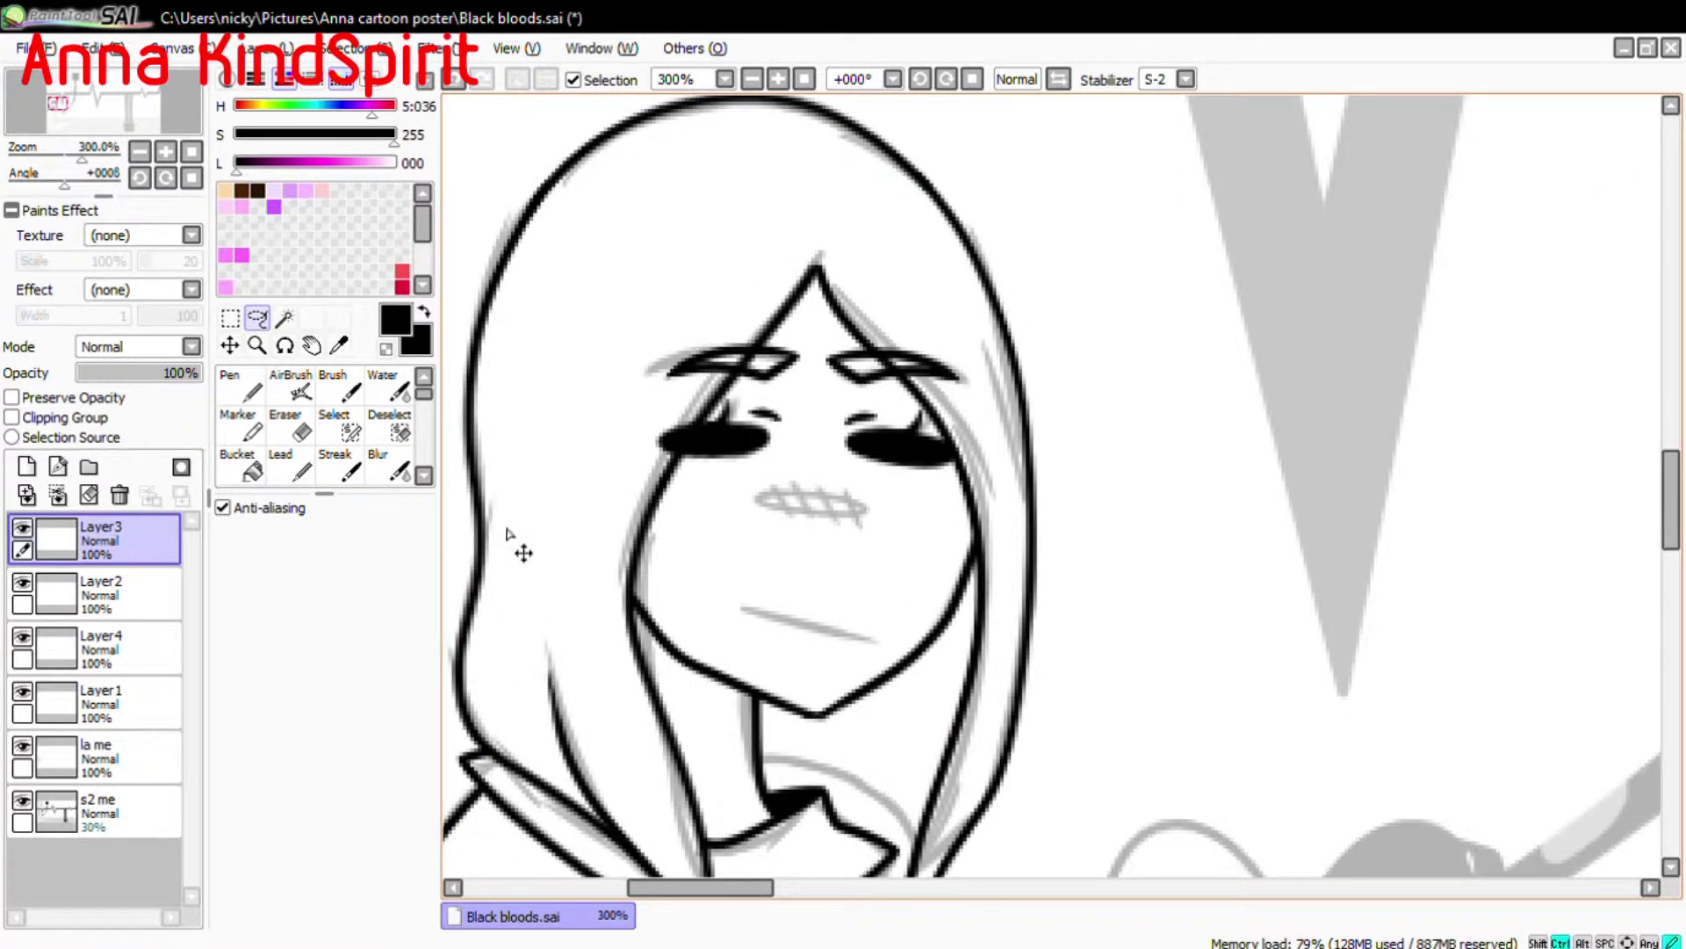
Hide the s2 me sketch layer and merge the eye and eyebrow layers down into Layer1.
scroll(530, 555, down, 5)
click(22, 800)
scroll(678, 283, up, 5)
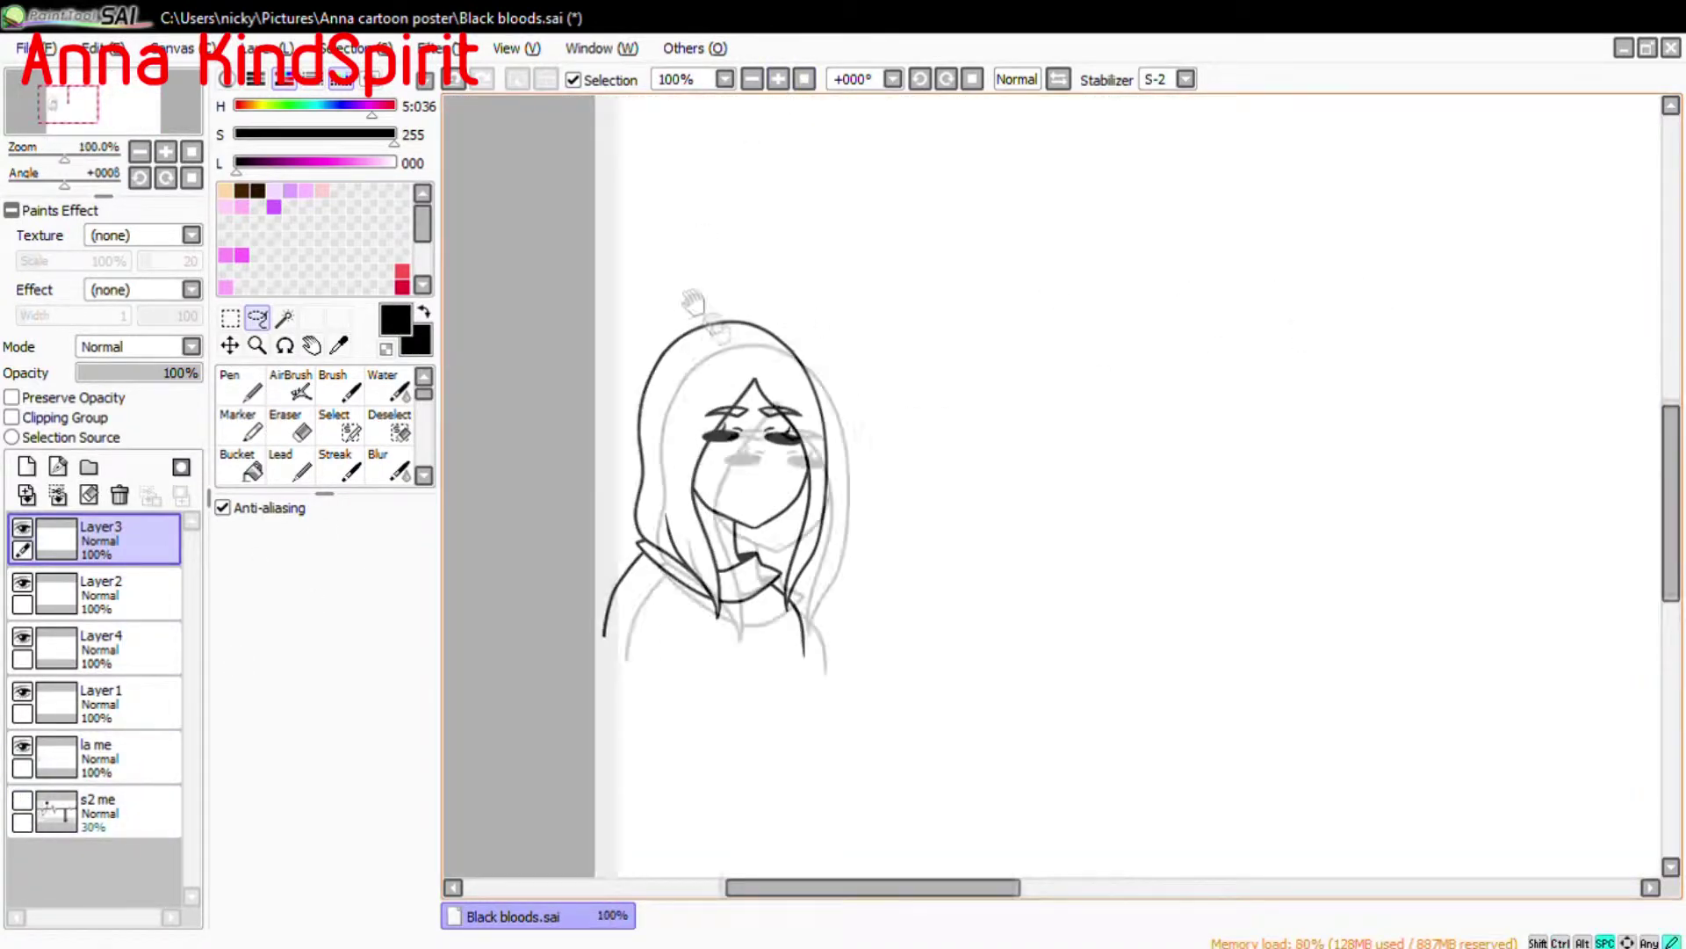
click(119, 494)
click(120, 495)
click(119, 494)
Erase the hair lines inside the eyebrows on the la me layer and the eye ends crossing the hair on Layer1, using size 3.
click(101, 594)
click(284, 426)
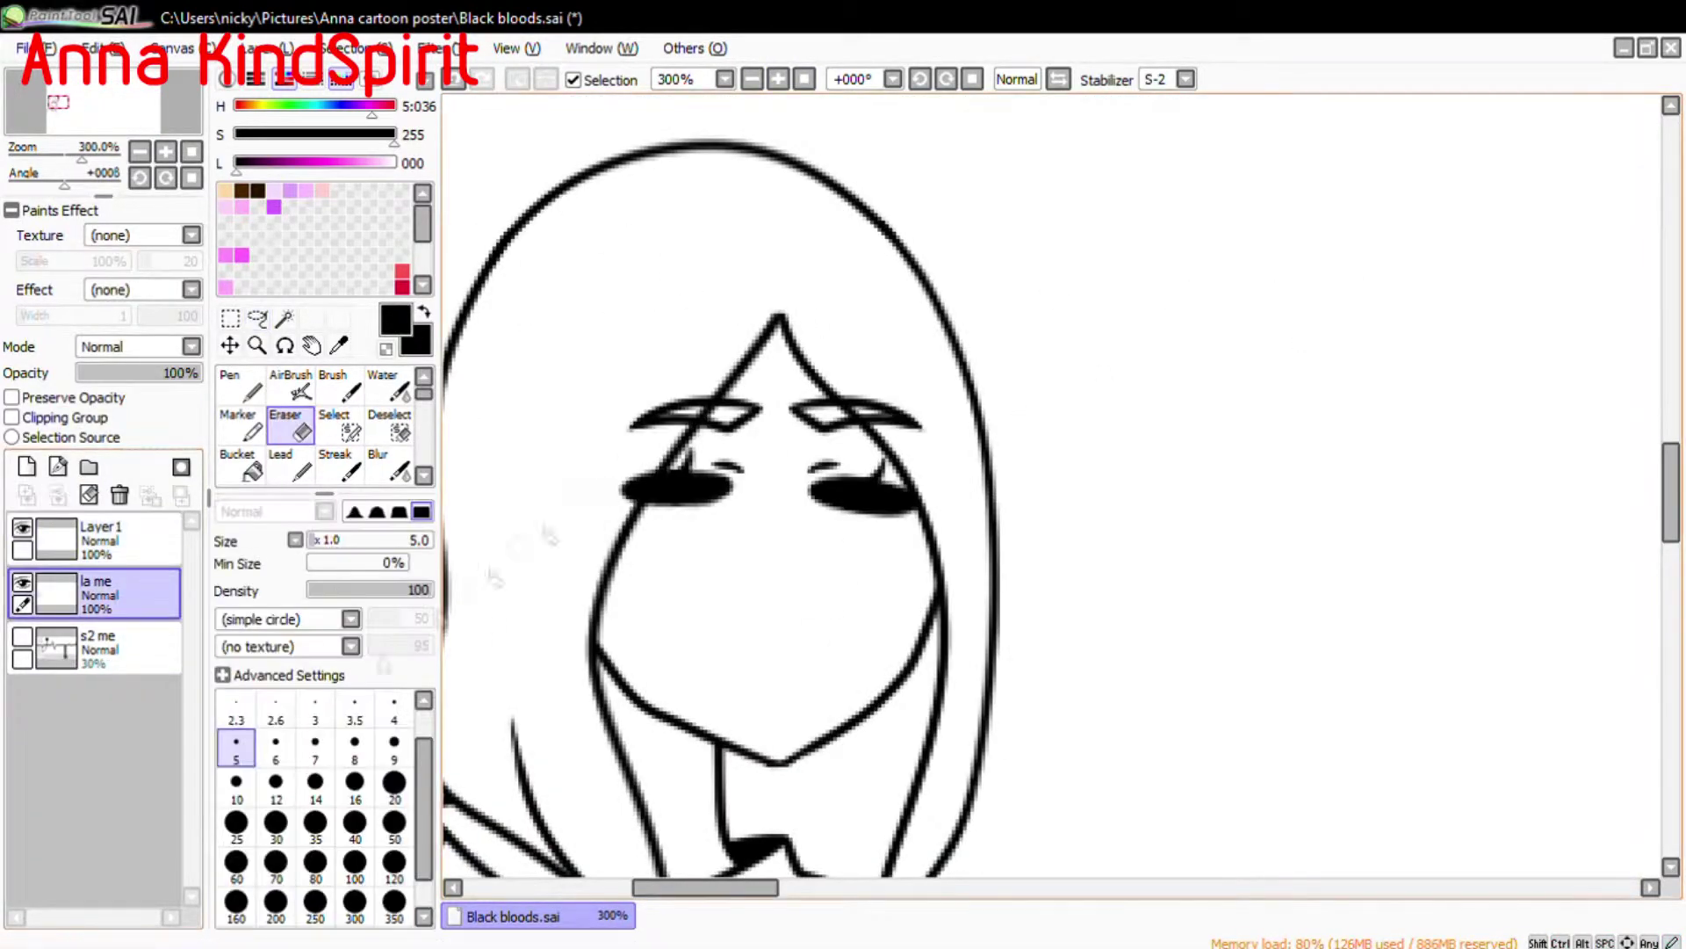
click(315, 707)
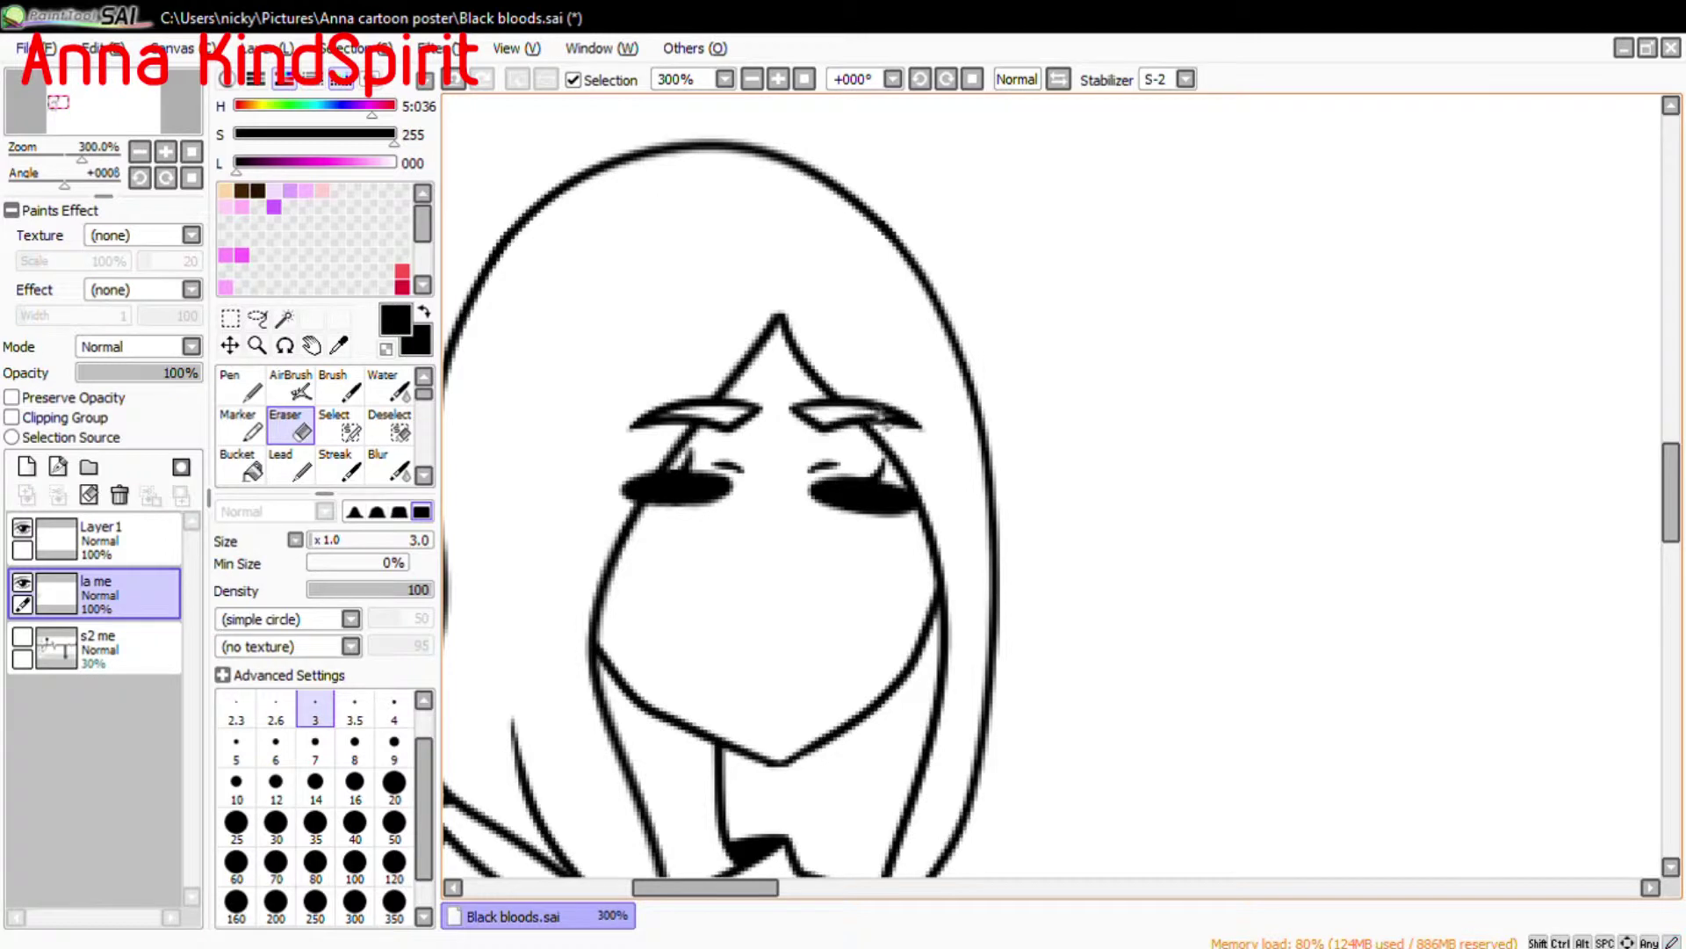
click(101, 541)
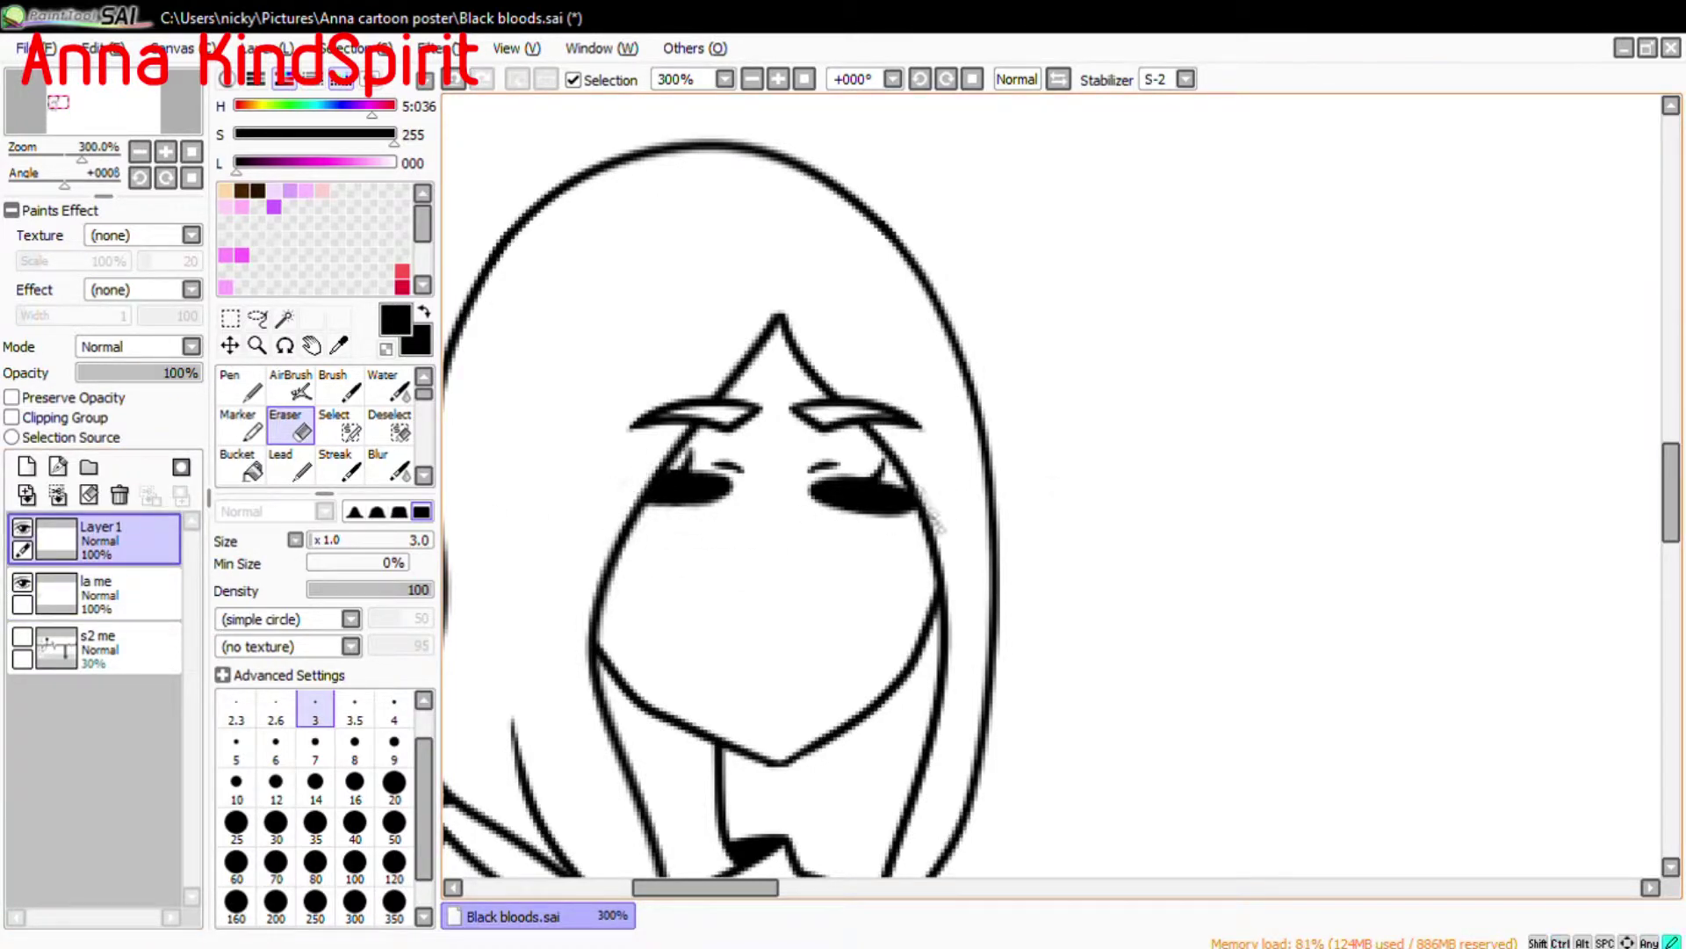
key(n)
key(ctrl+plus)
key(ctrl+minus)
key(ctrl+minus)
key(ctrl+minus)
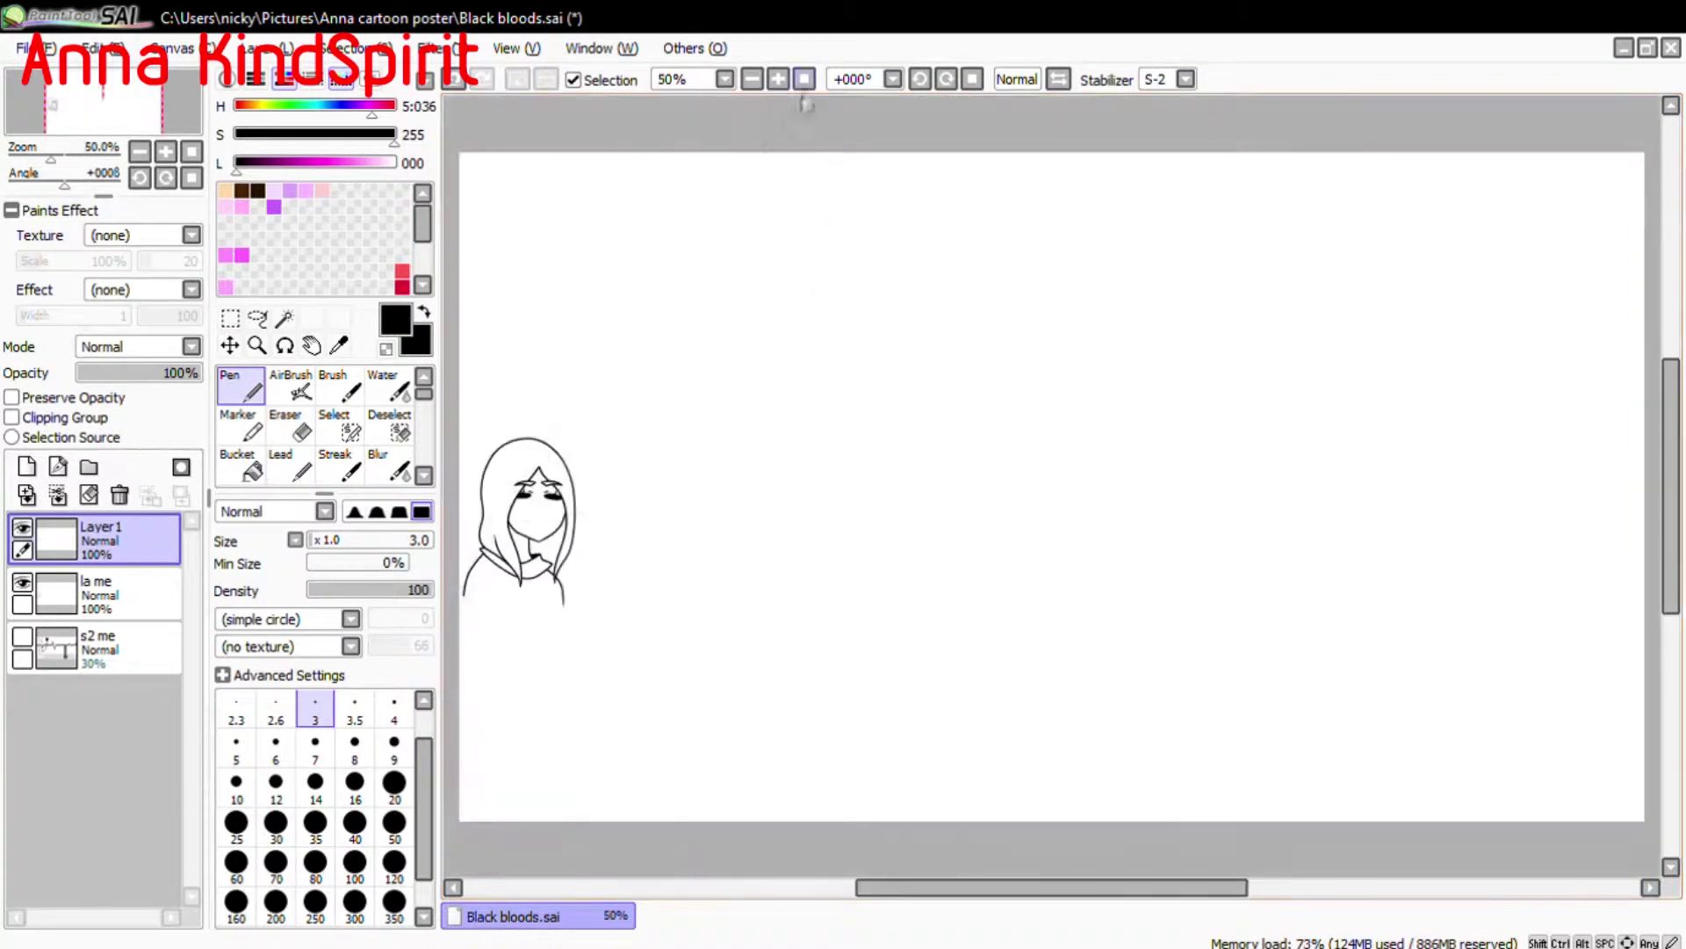
click(778, 79)
click(778, 79)
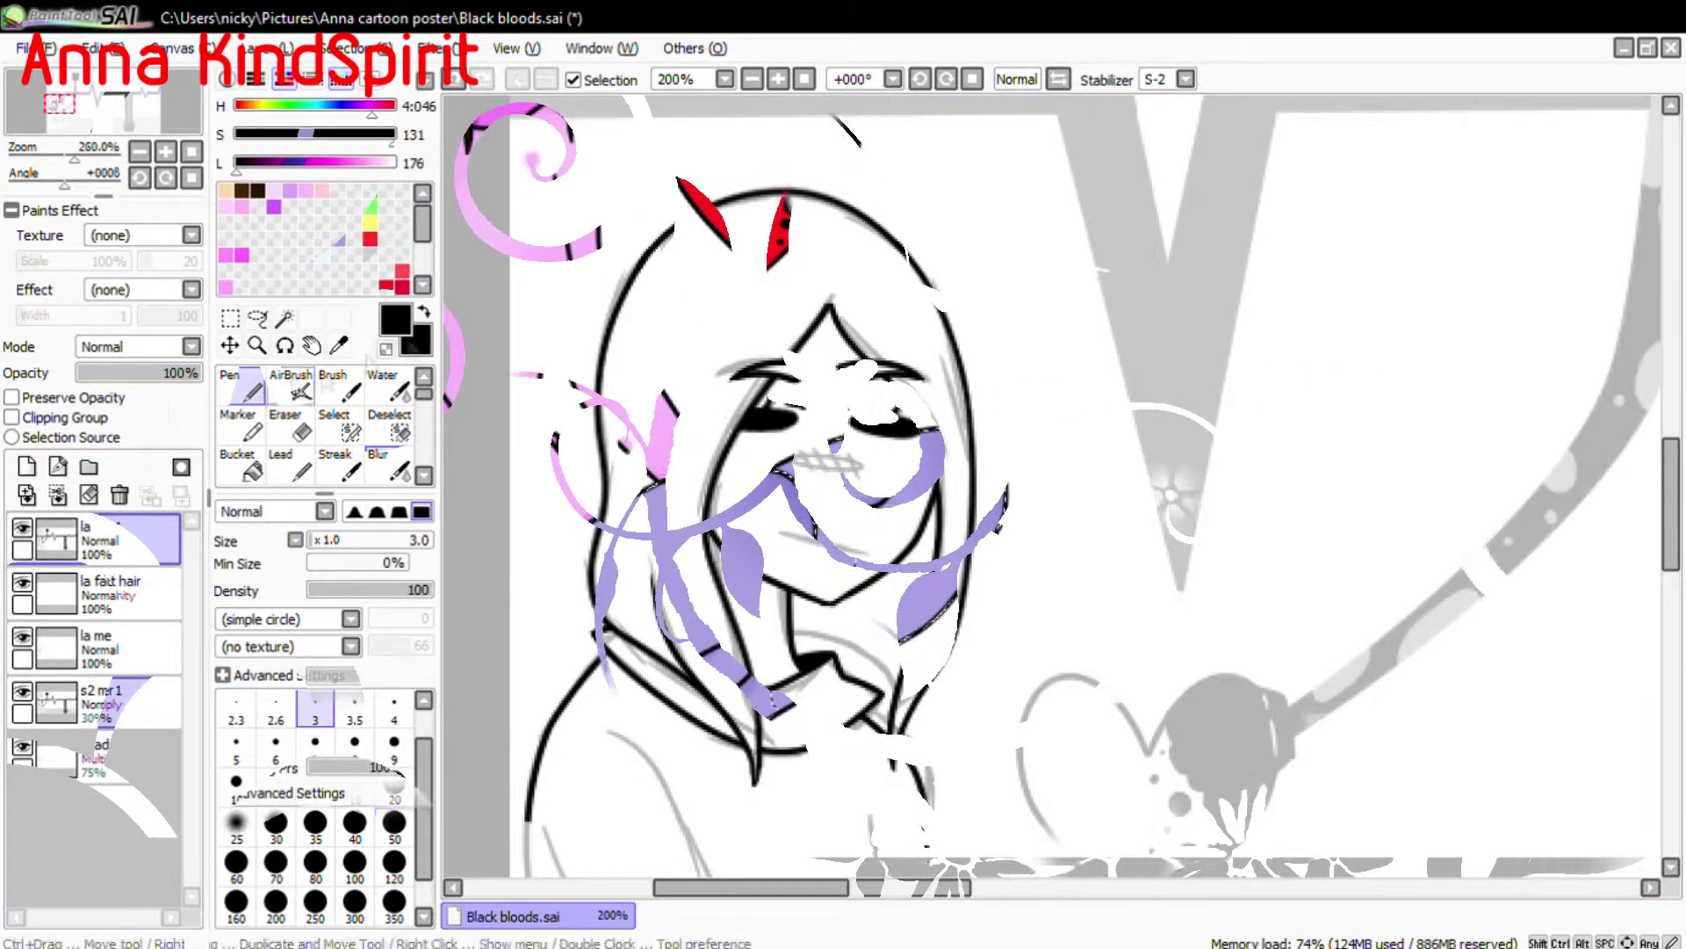
key(ctrl+plus)
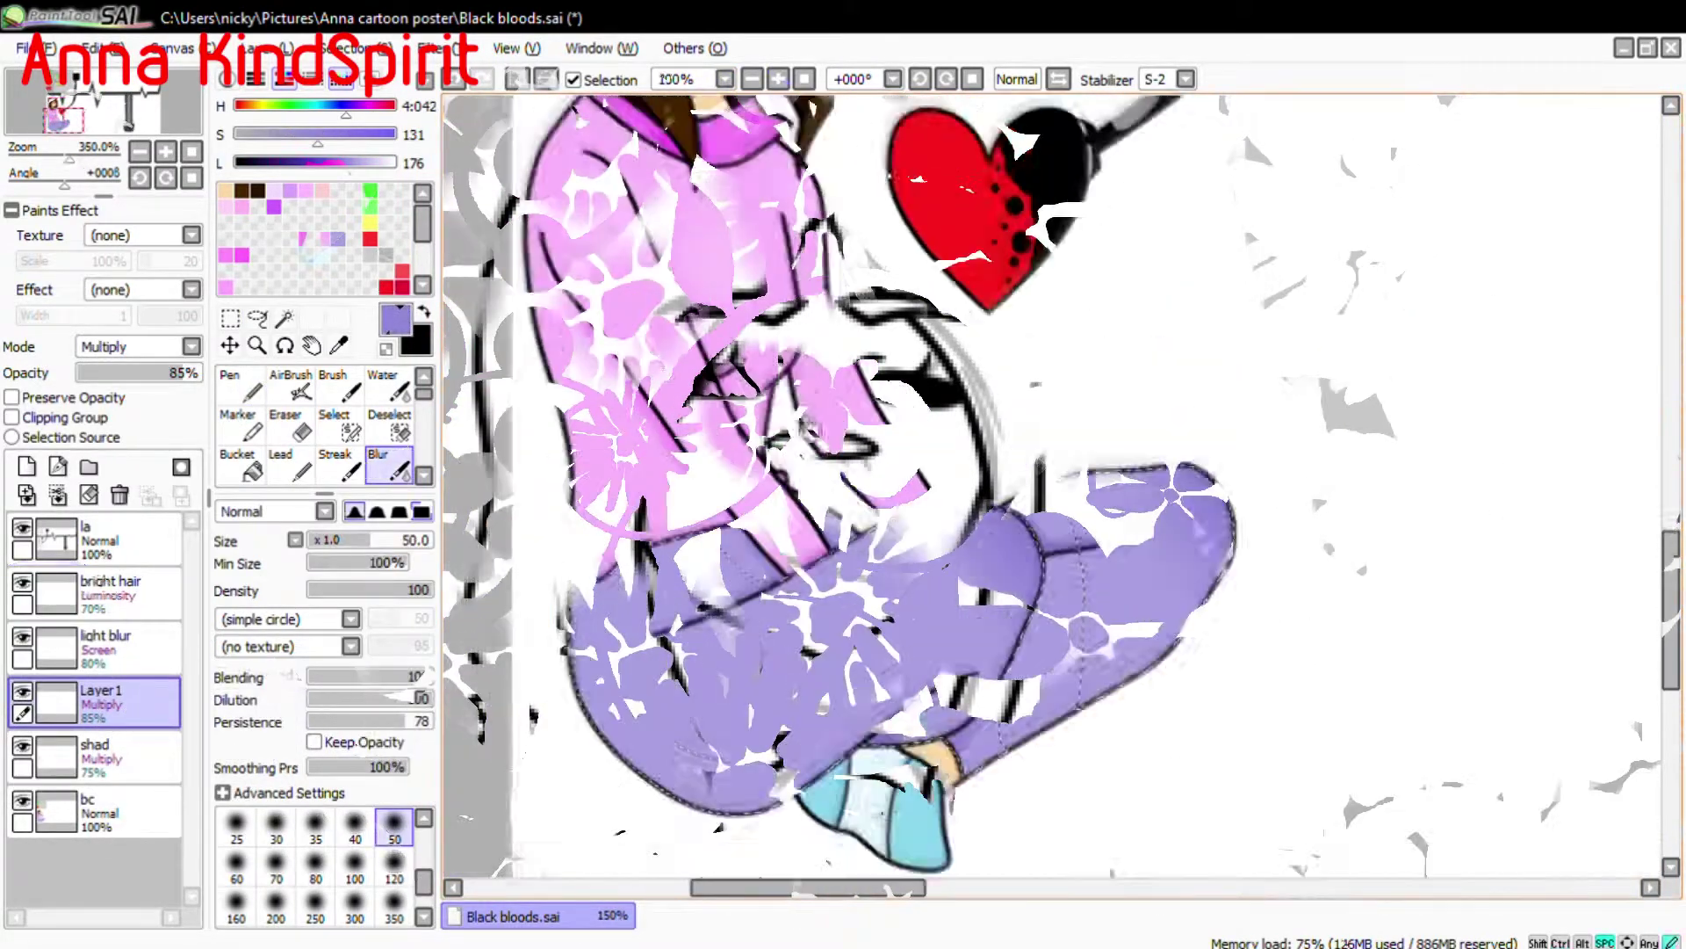
Merge Layer1 into the shad layer, airbrush and blur soft highlights on the purple trousers on the light blur layer, and clear the selection.
click(58, 495)
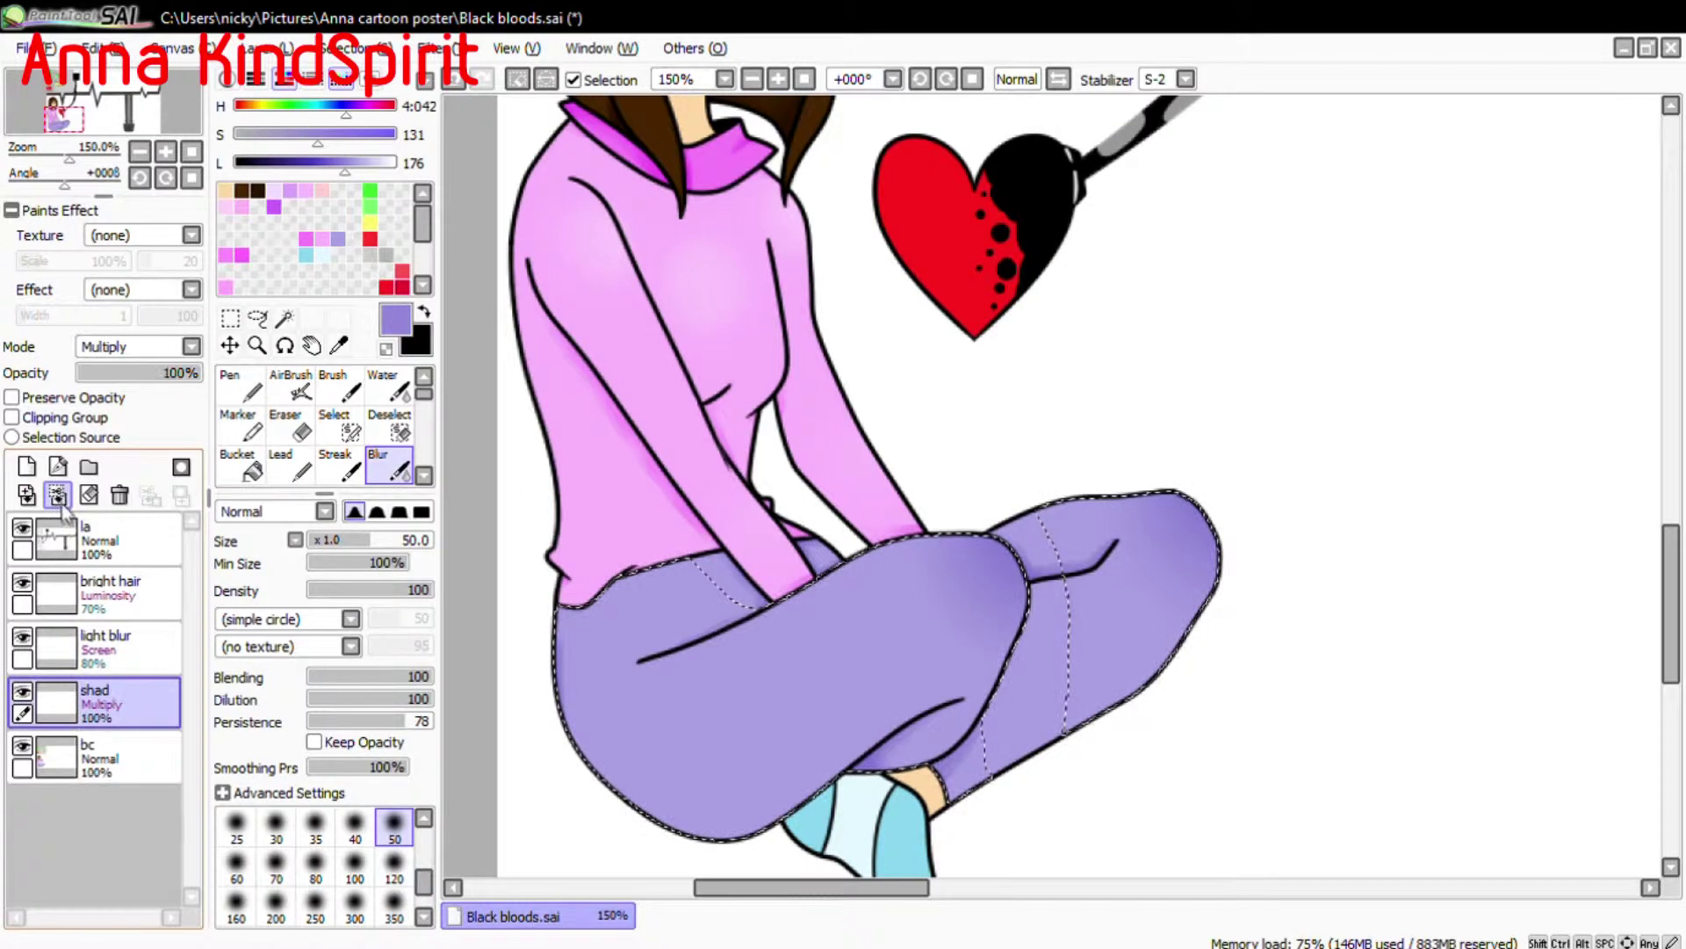
click(106, 645)
click(290, 387)
mouse_move(641, 729)
mouse_down()
mouse_move(738, 738)
mouse_move(923, 708)
mouse_move(1009, 726)
mouse_move(1124, 650)
mouse_up()
click(390, 466)
mouse_move(991, 527)
mouse_down()
mouse_move(1142, 650)
mouse_move(703, 597)
mouse_up()
key(minus)
click(778, 79)
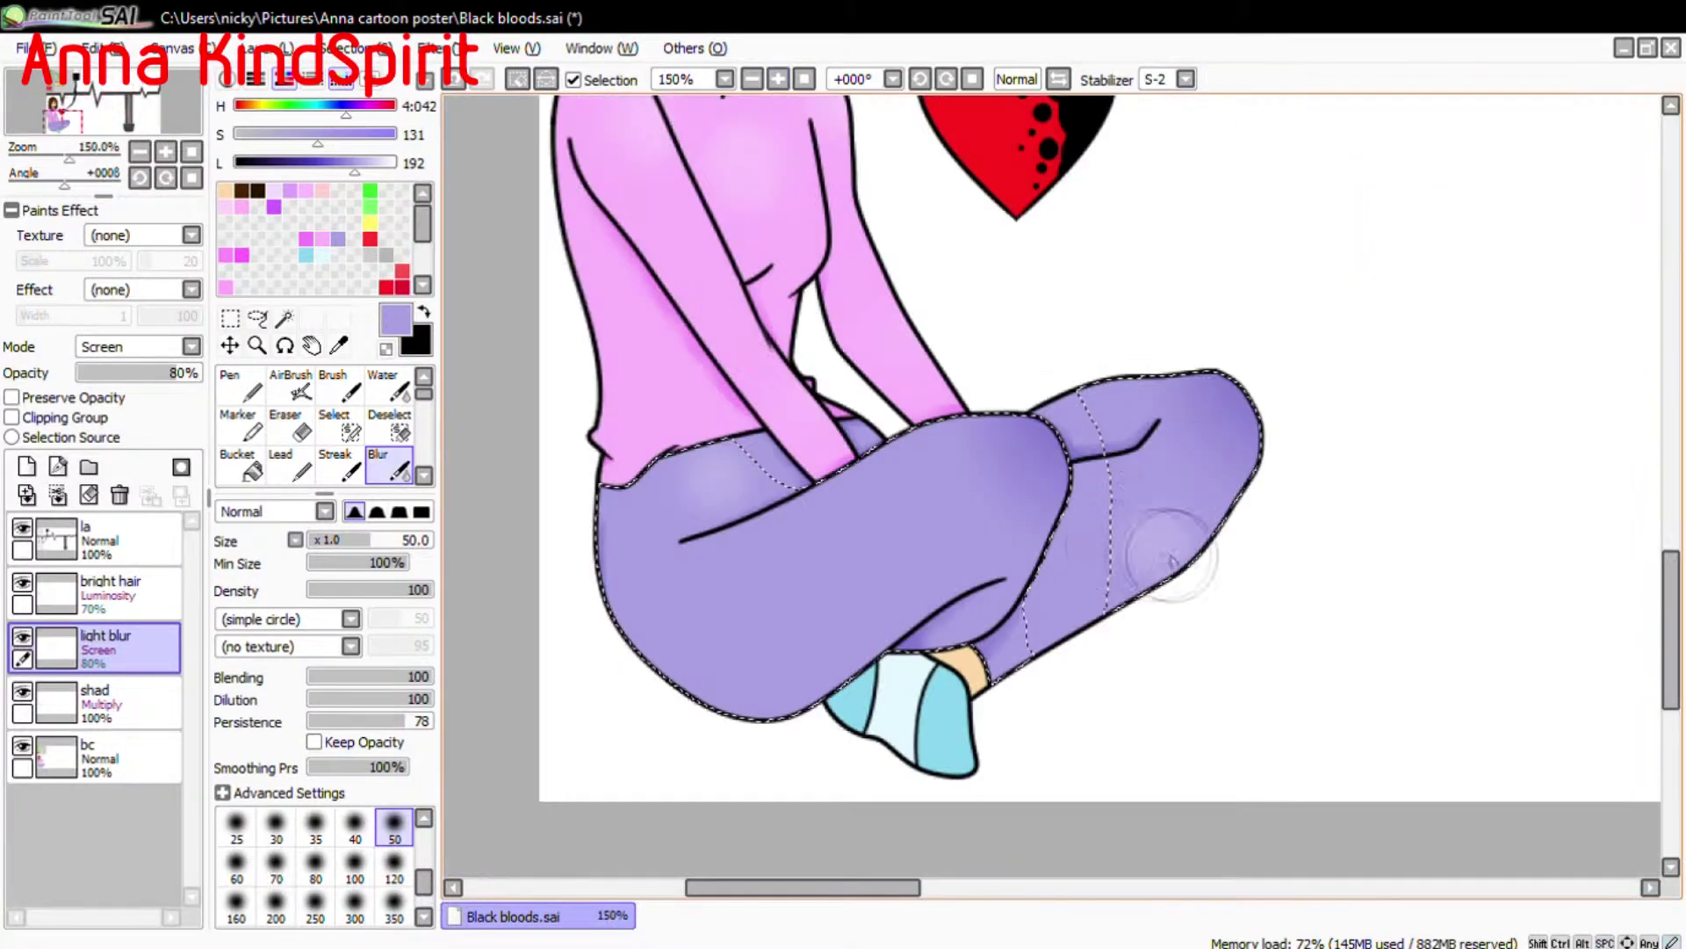
click(752, 79)
click(779, 79)
click(778, 79)
click(752, 79)
key(ctrl+d)
Erase stray shading on the shad layer and the highlight patch on the light blur layer along the right leg, using size 10.
key(l)
click(778, 79)
click(778, 79)
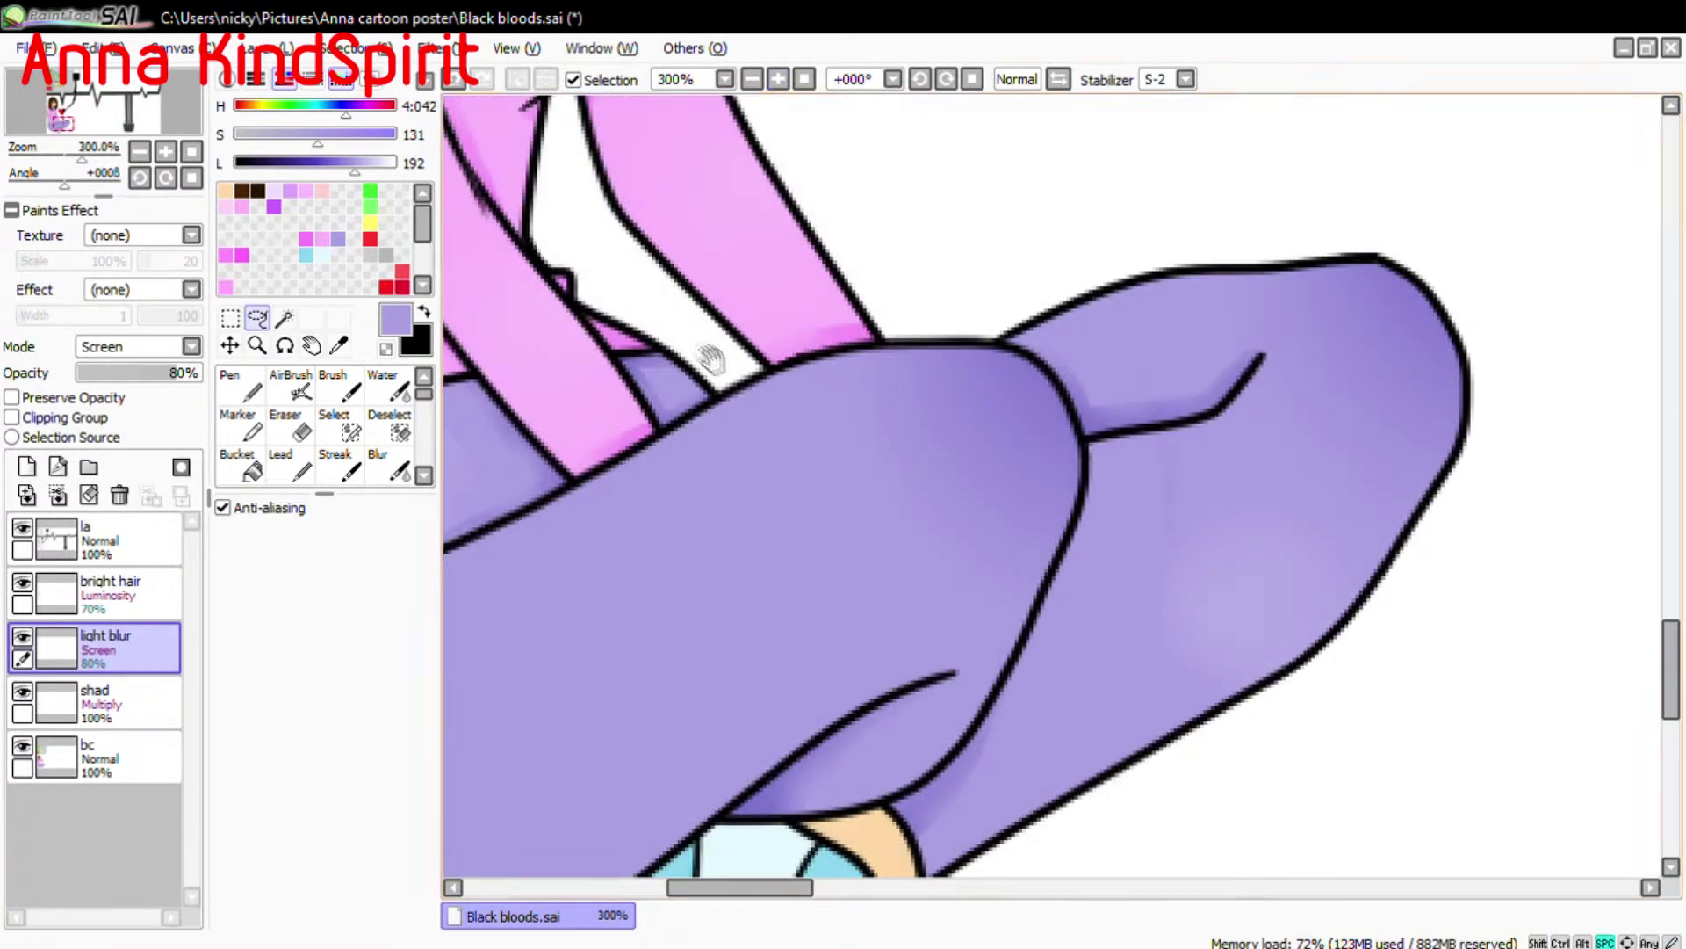
click(301, 426)
click(97, 698)
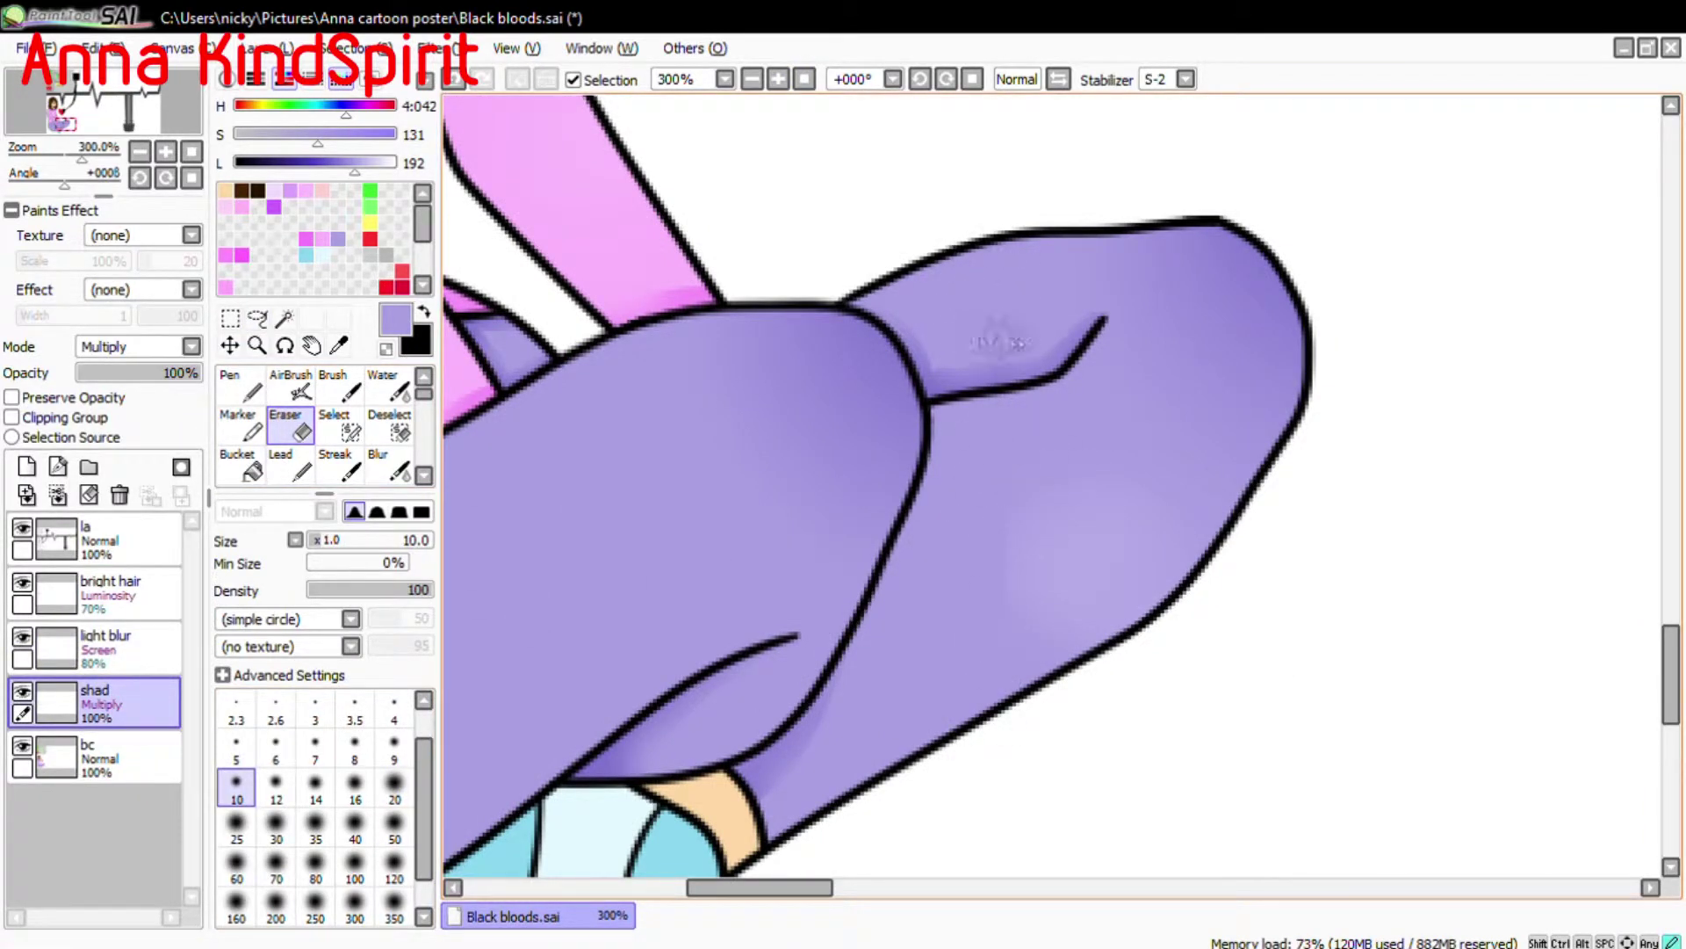
click(106, 645)
mouse_move(1014, 420)
mouse_down()
mouse_move(1076, 614)
mouse_move(1116, 443)
mouse_up()
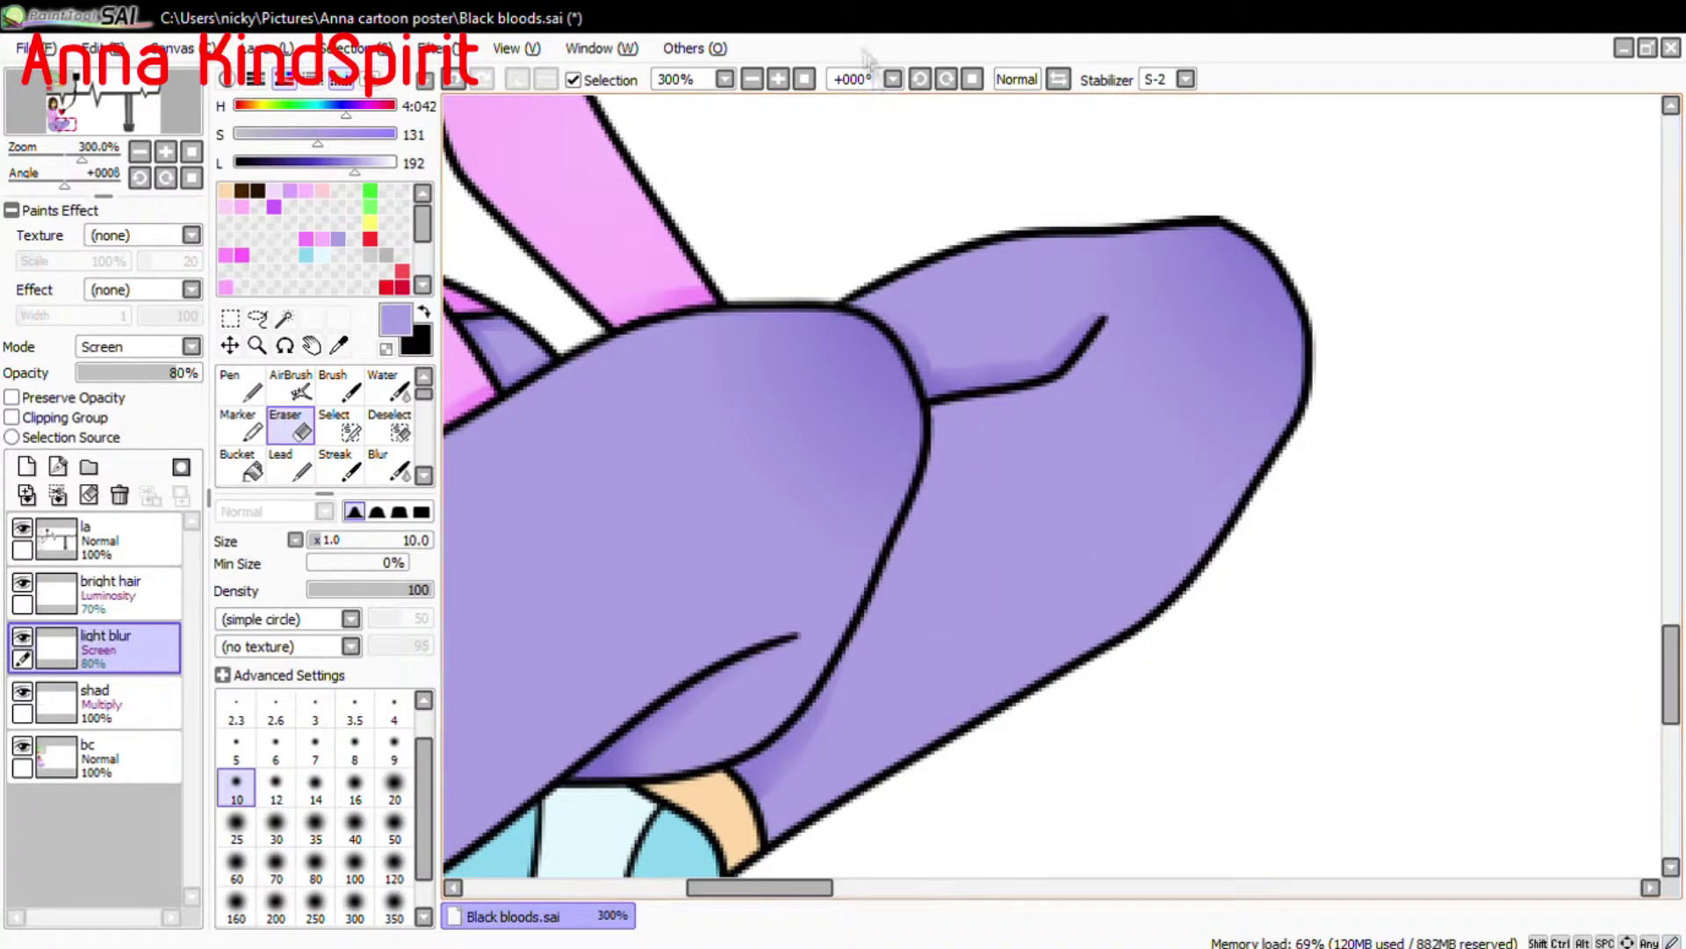
Select the bare ankle on the la layer, shade its upper part with skin tone on the shad layer, soften it with the Eraser and deselect.
scroll(887, 116, down, 5)
click(778, 79)
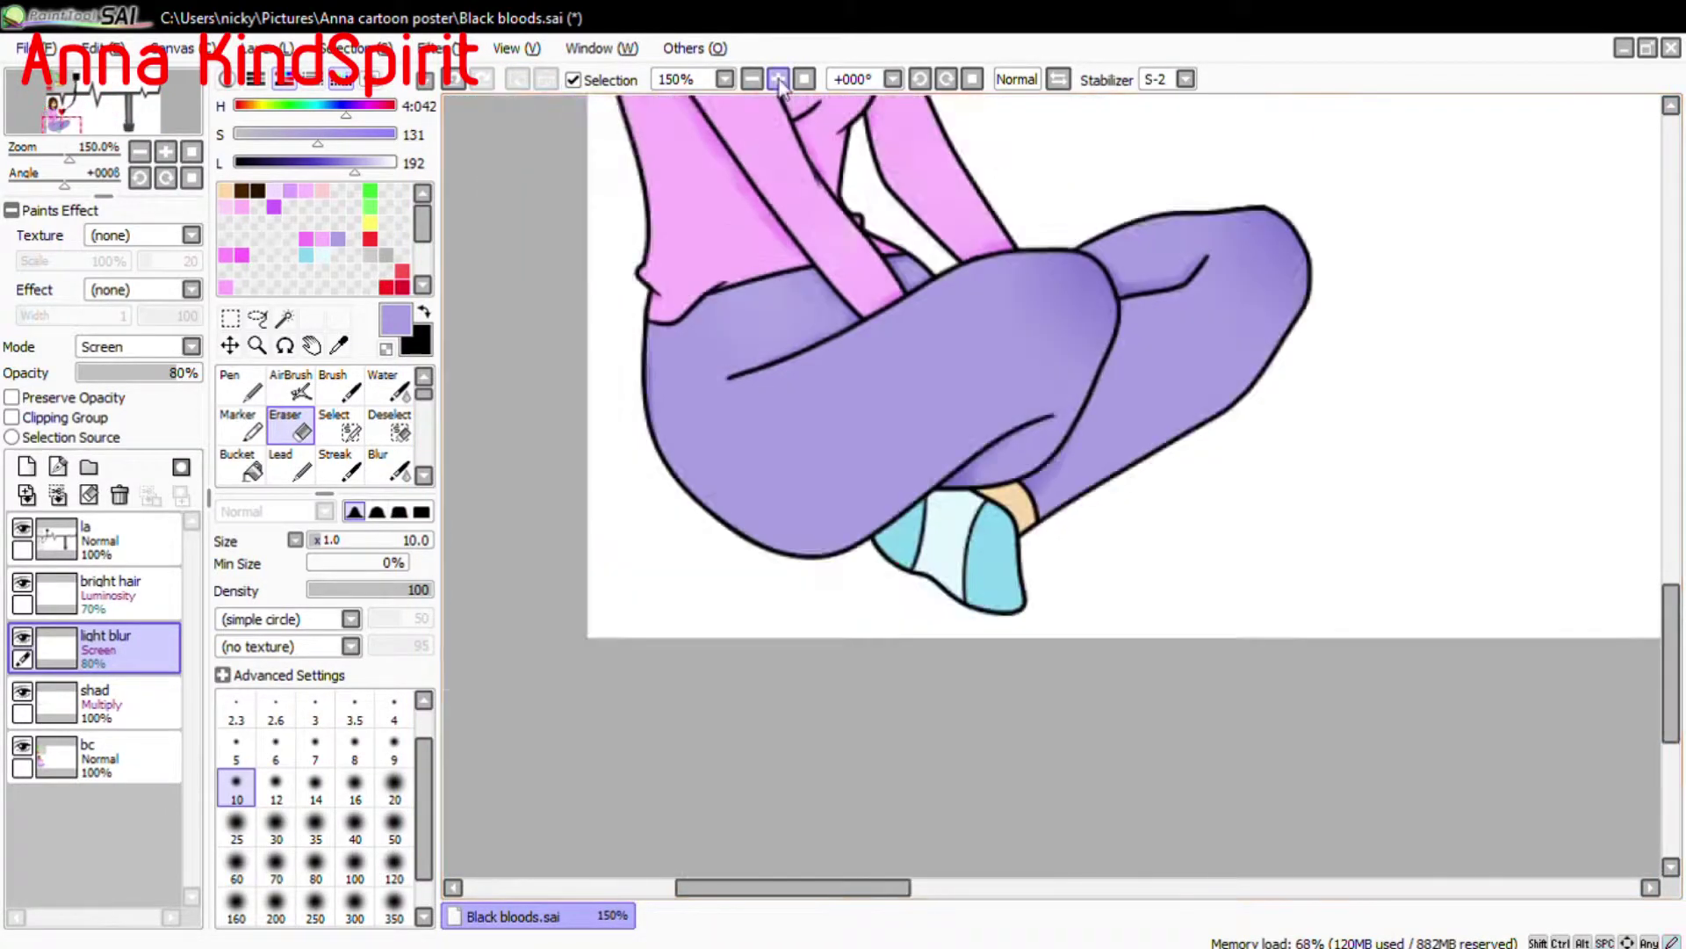
click(778, 79)
click(96, 537)
click(285, 317)
click(992, 514)
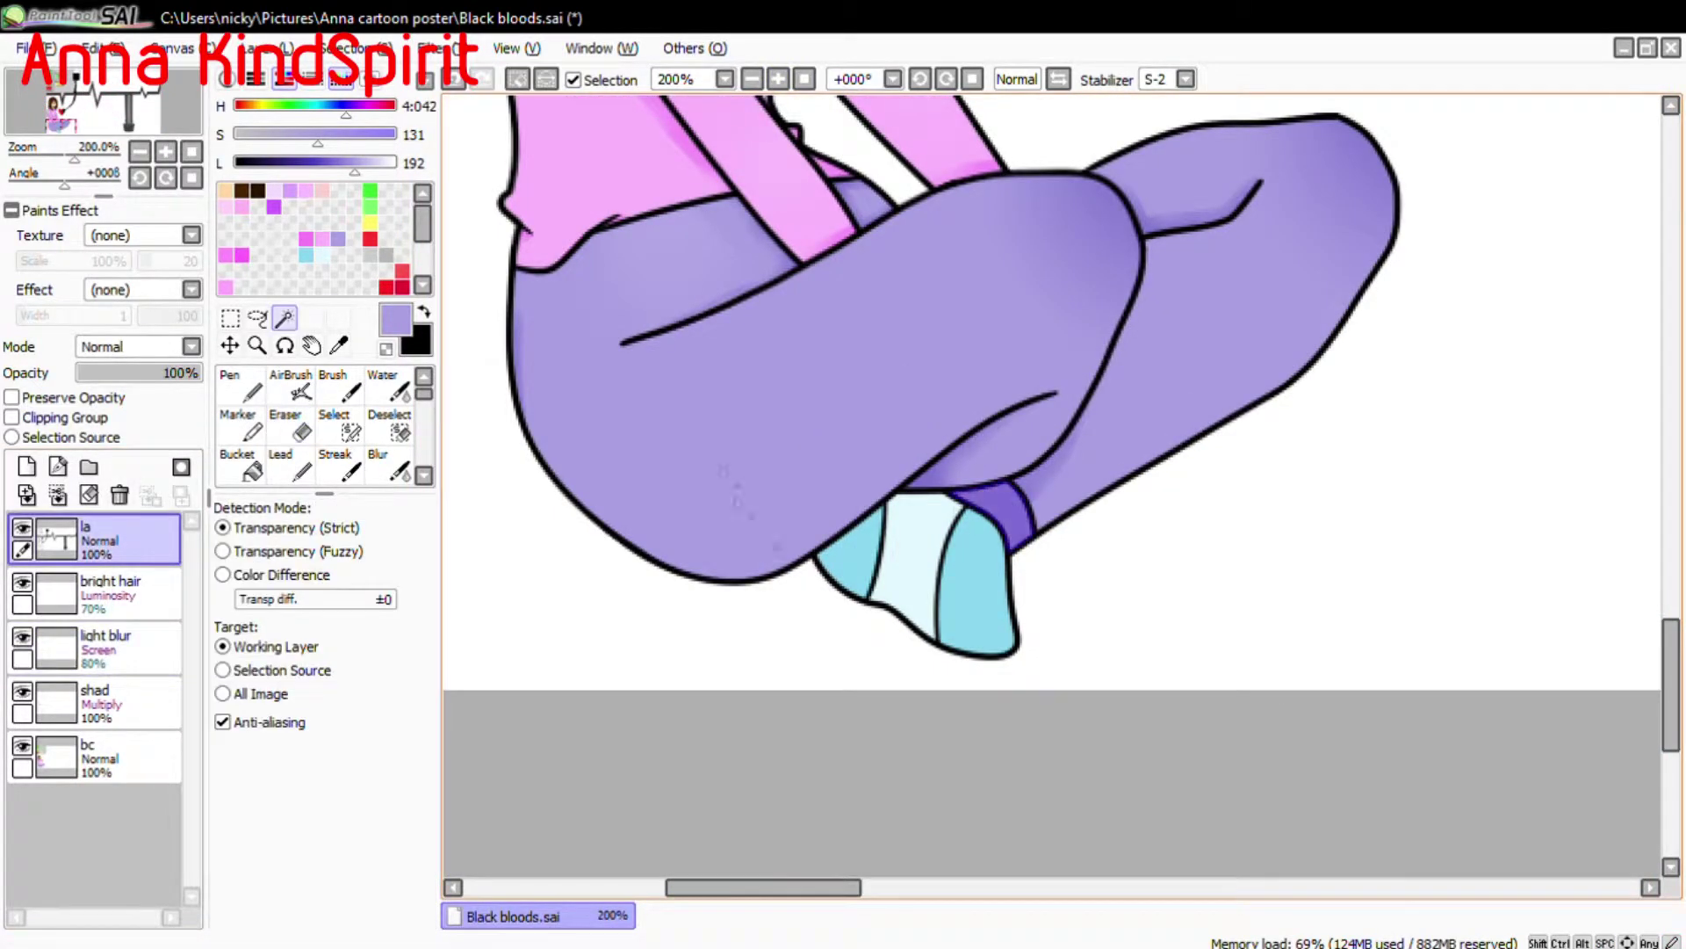
scroll(992, 514, up, 1)
click(97, 703)
click(226, 189)
click(243, 403)
drag(944, 505, 1001, 540)
click(290, 428)
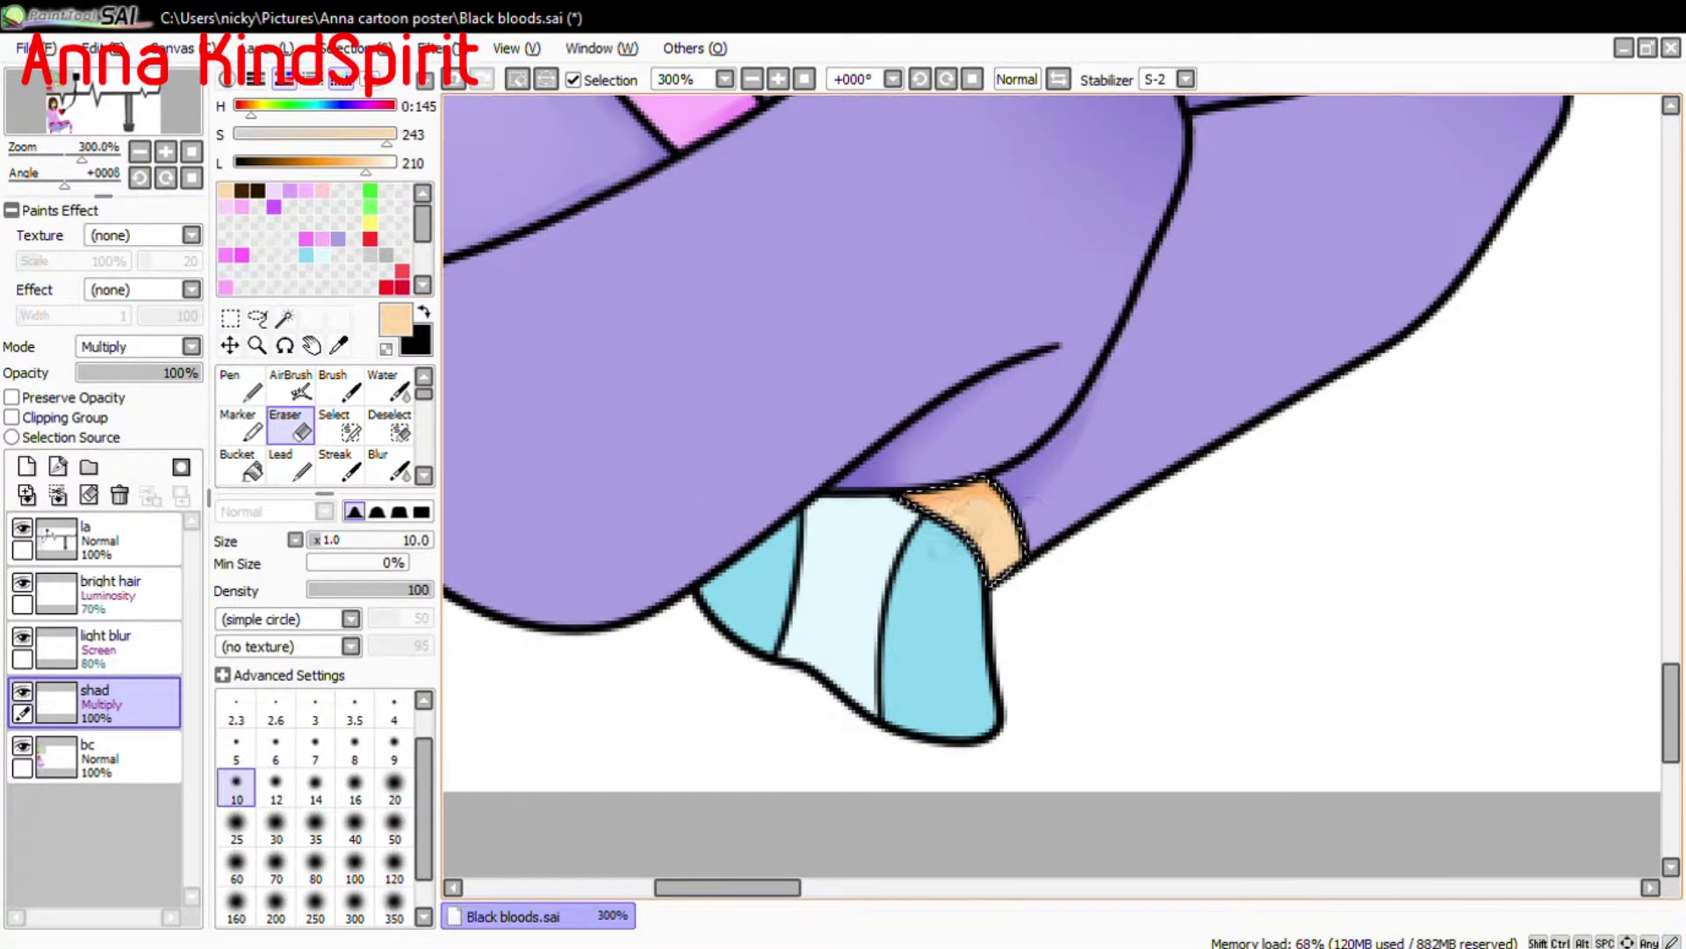
click(285, 318)
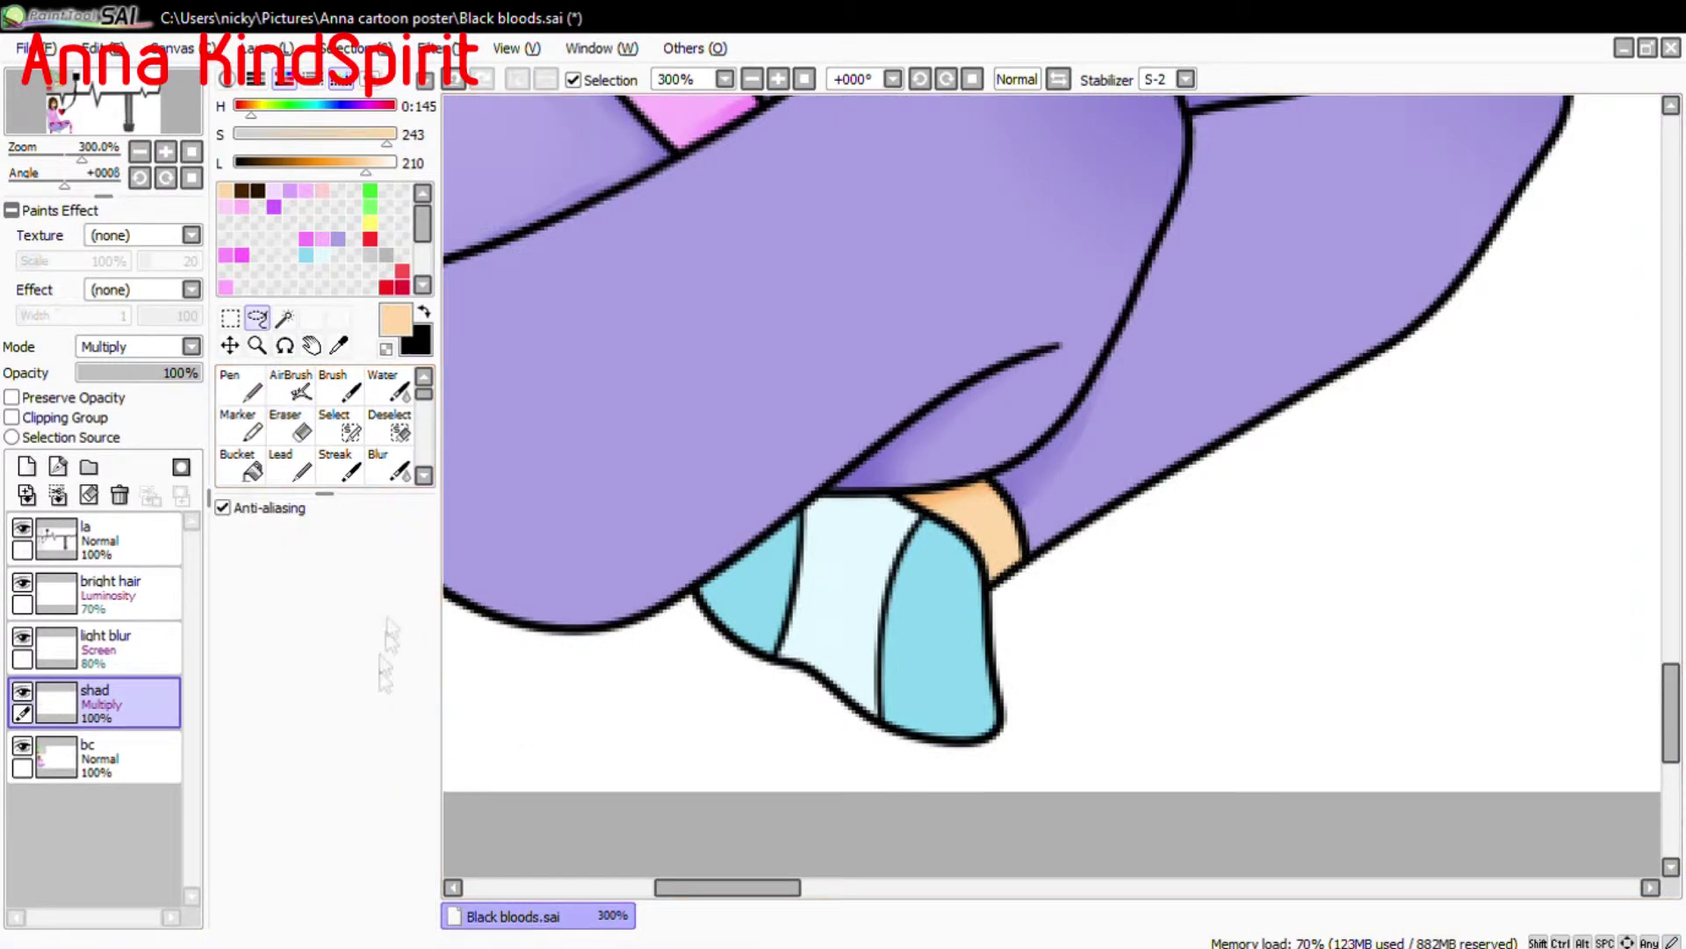
Select all three parts of the blue sock, including the dividing lines, on the la layer.
click(96, 538)
click(935, 645)
click(339, 426)
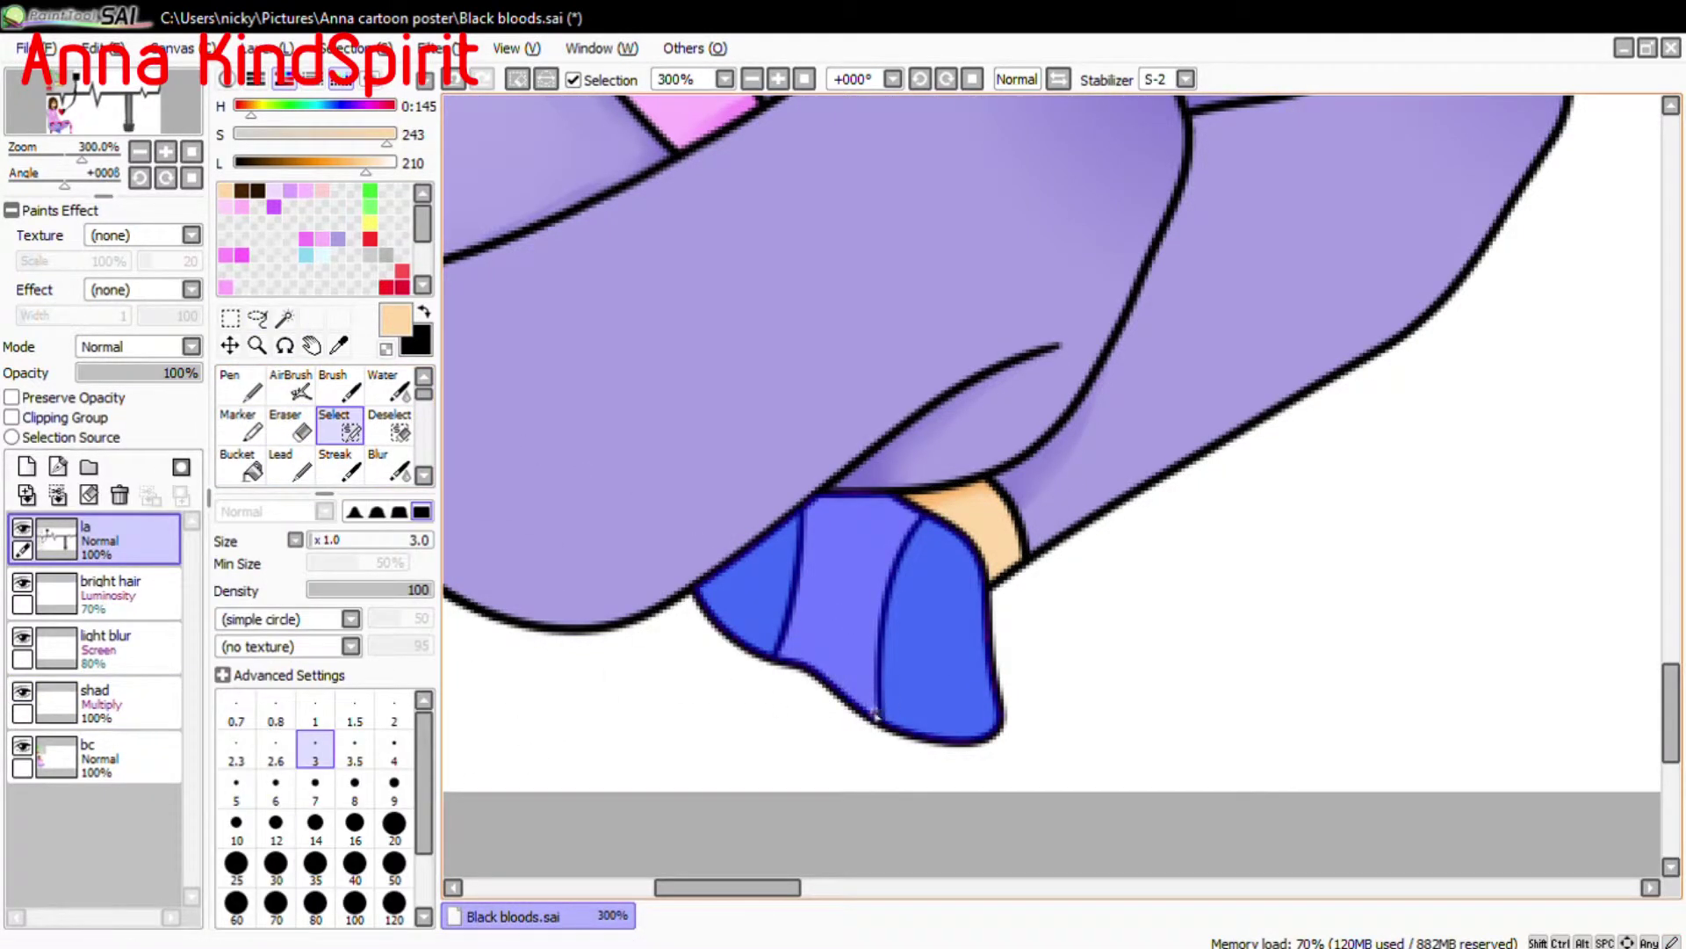
Shade the sock below the trousers with light blue on the shad layer, soften it with a size 20 Eraser and deselect.
click(244, 386)
click(96, 703)
click(306, 255)
drag(711, 597, 777, 513)
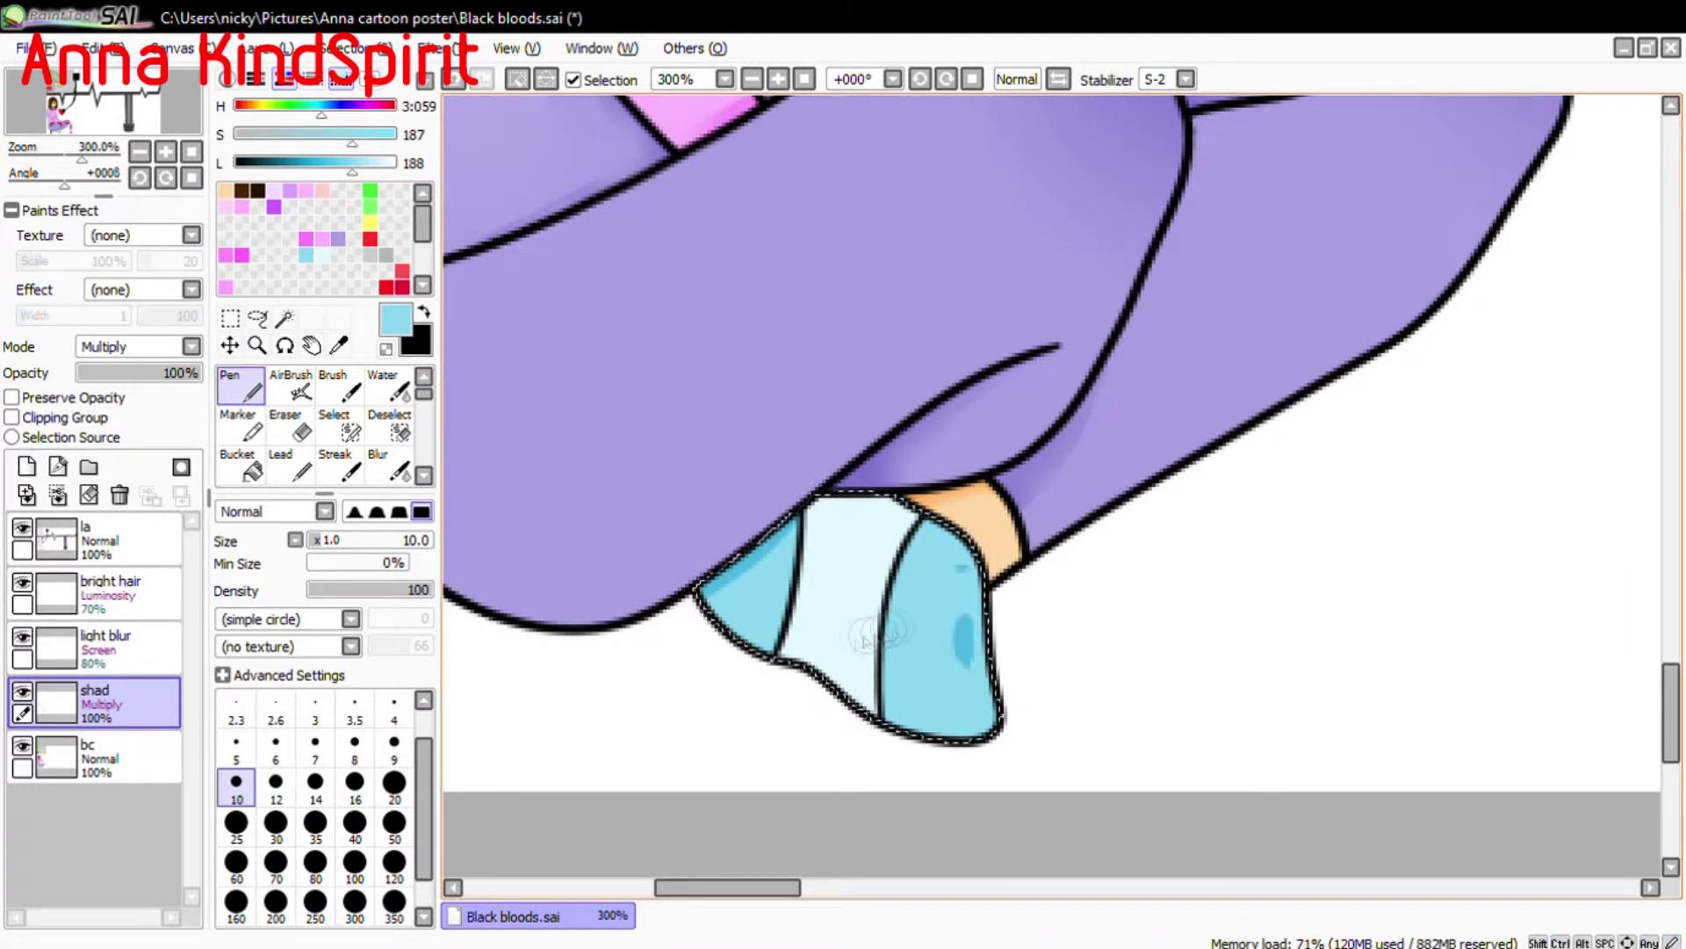
key(e)
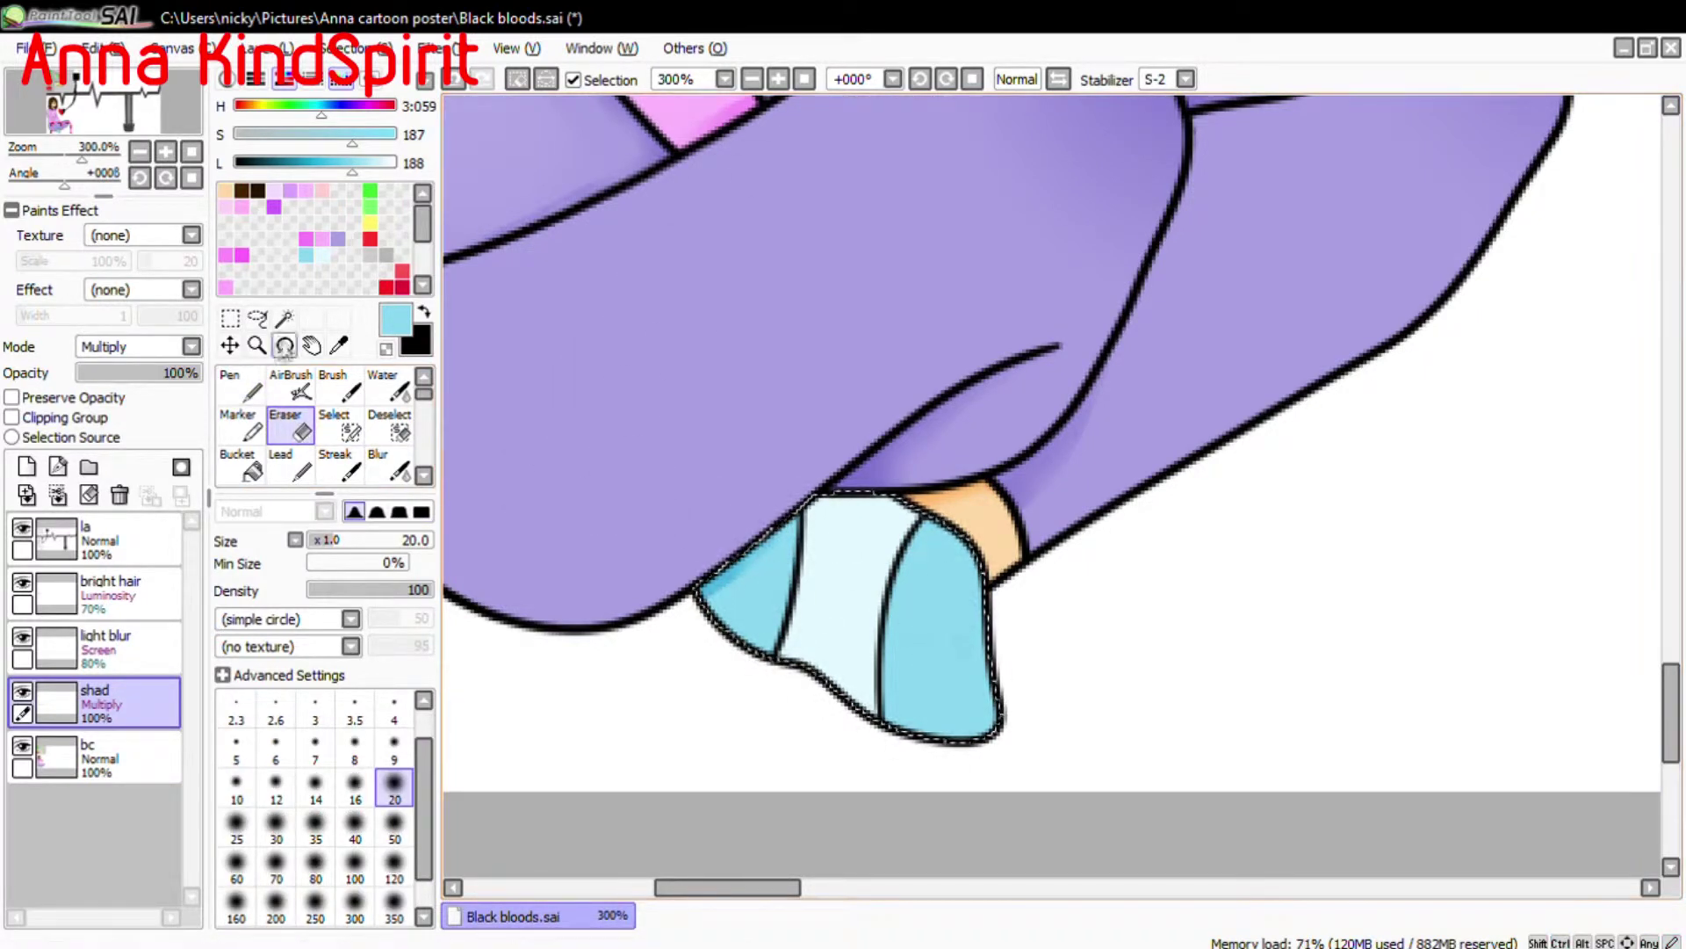
click(257, 318)
key(ctrl+d)
Select the red half of the heart, including its black dots, on the la layer.
scroll(773, 264, down, 5)
click(778, 80)
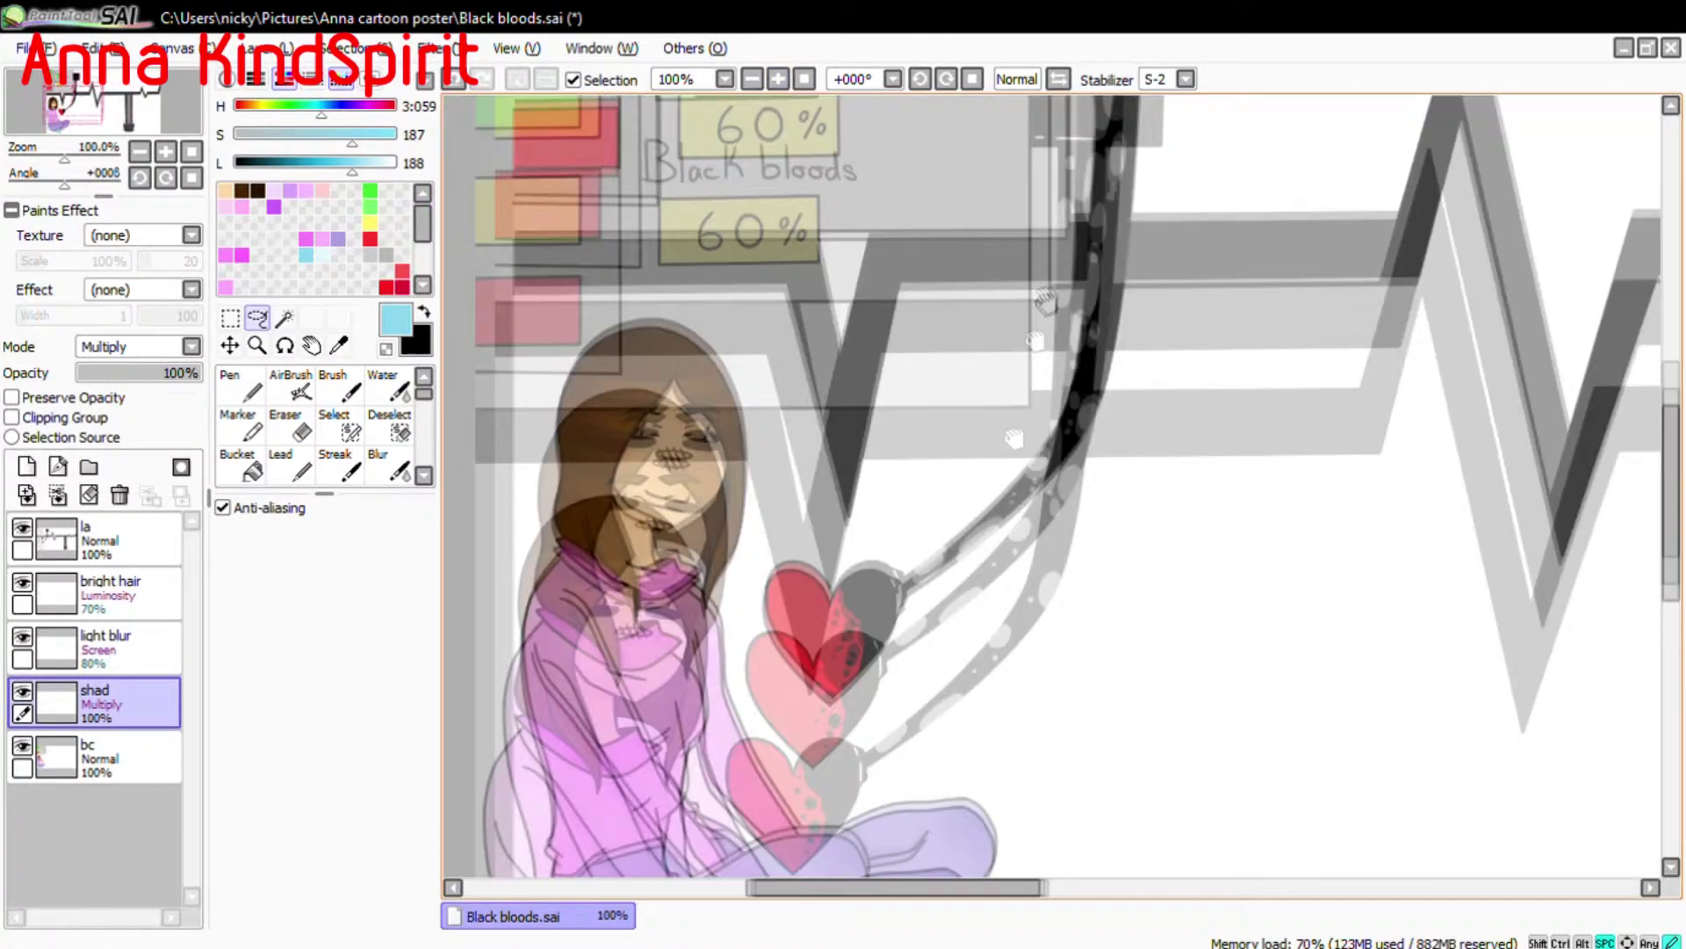
click(345, 430)
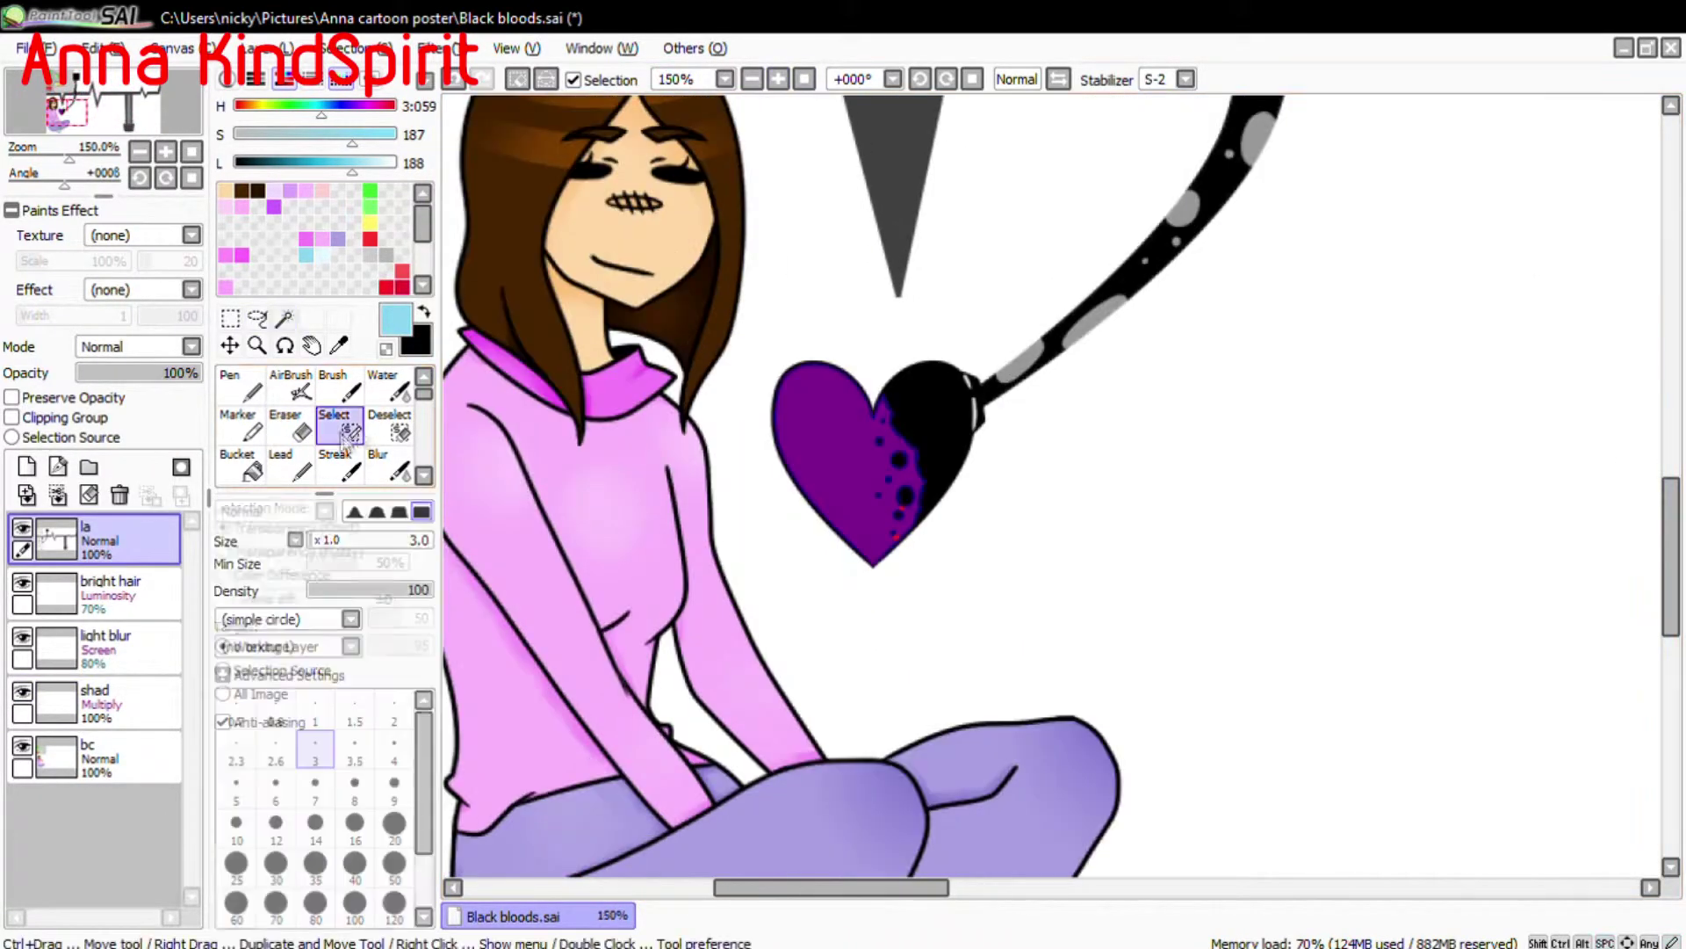
key(ctrl+plus)
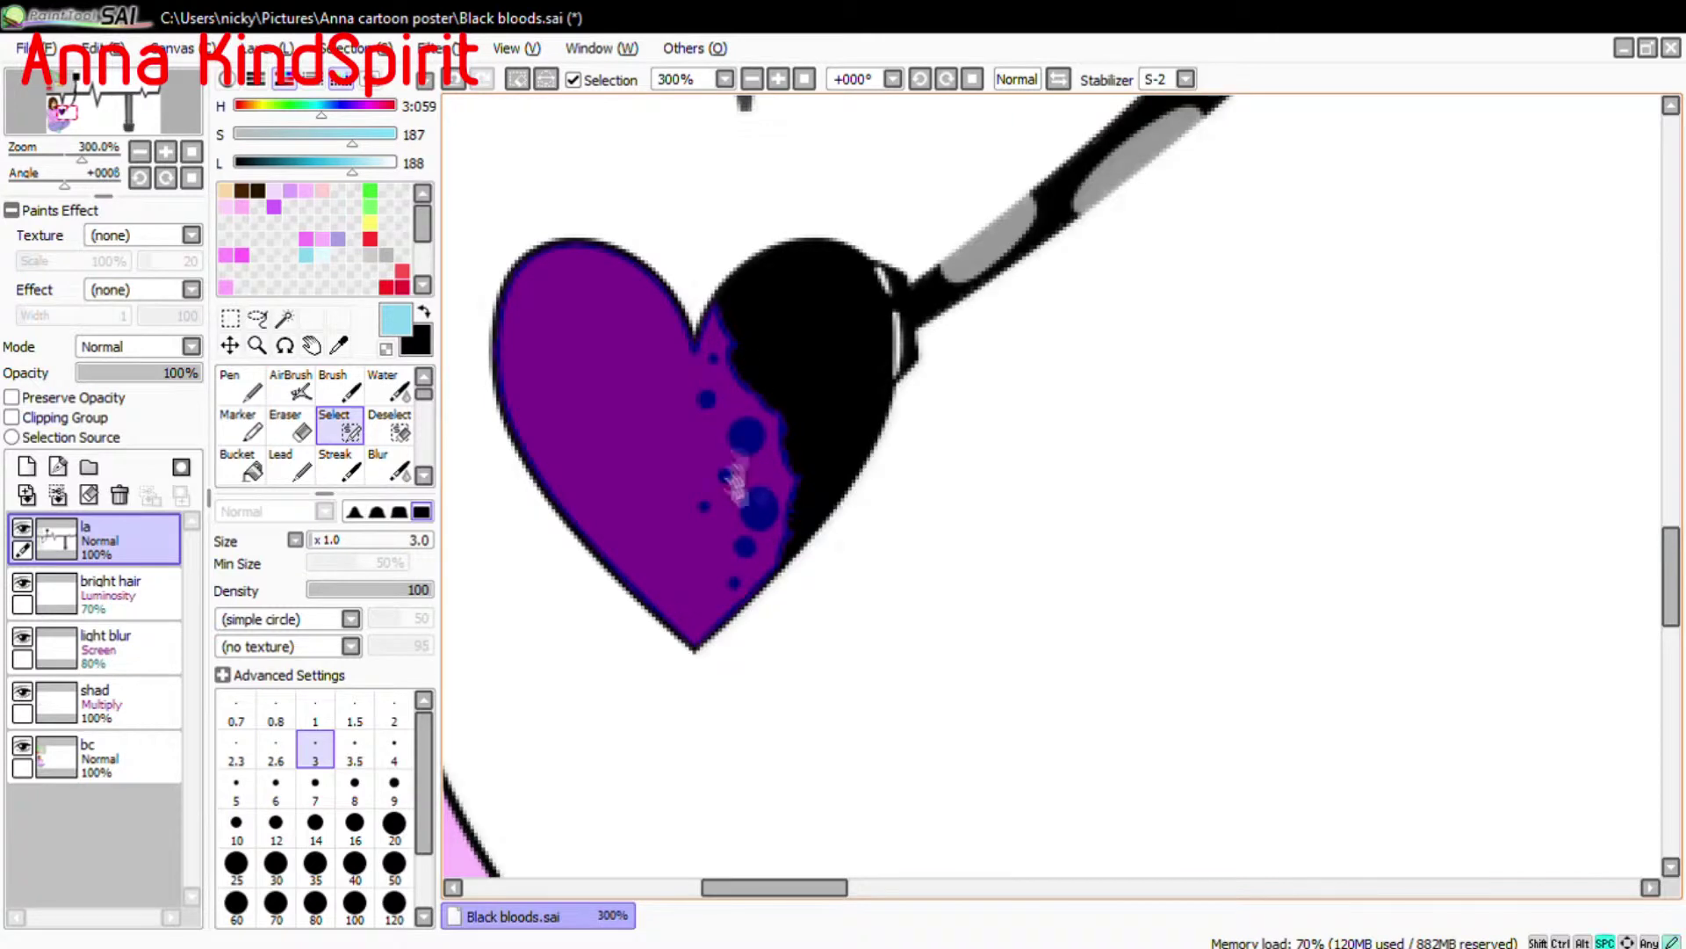
drag(745, 424, 943, 420)
Try to shade the outer edge of the heart's red half with red on the shad layer, using a size 10 Pen and Blur.
click(96, 703)
click(387, 287)
click(241, 387)
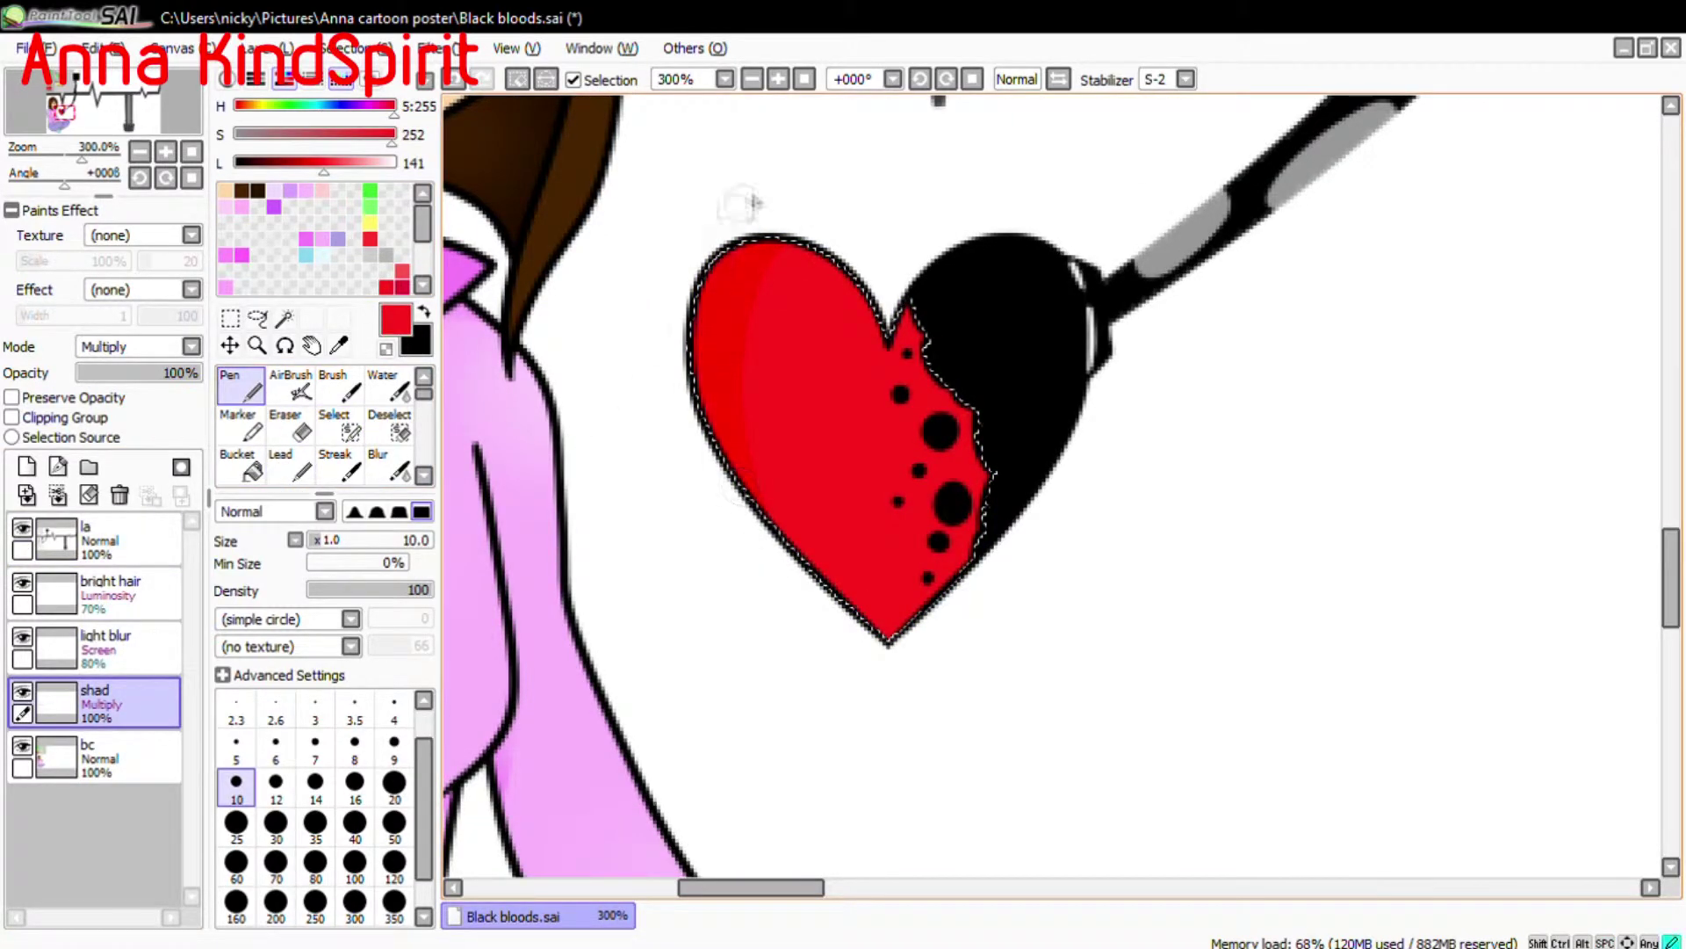
click(392, 470)
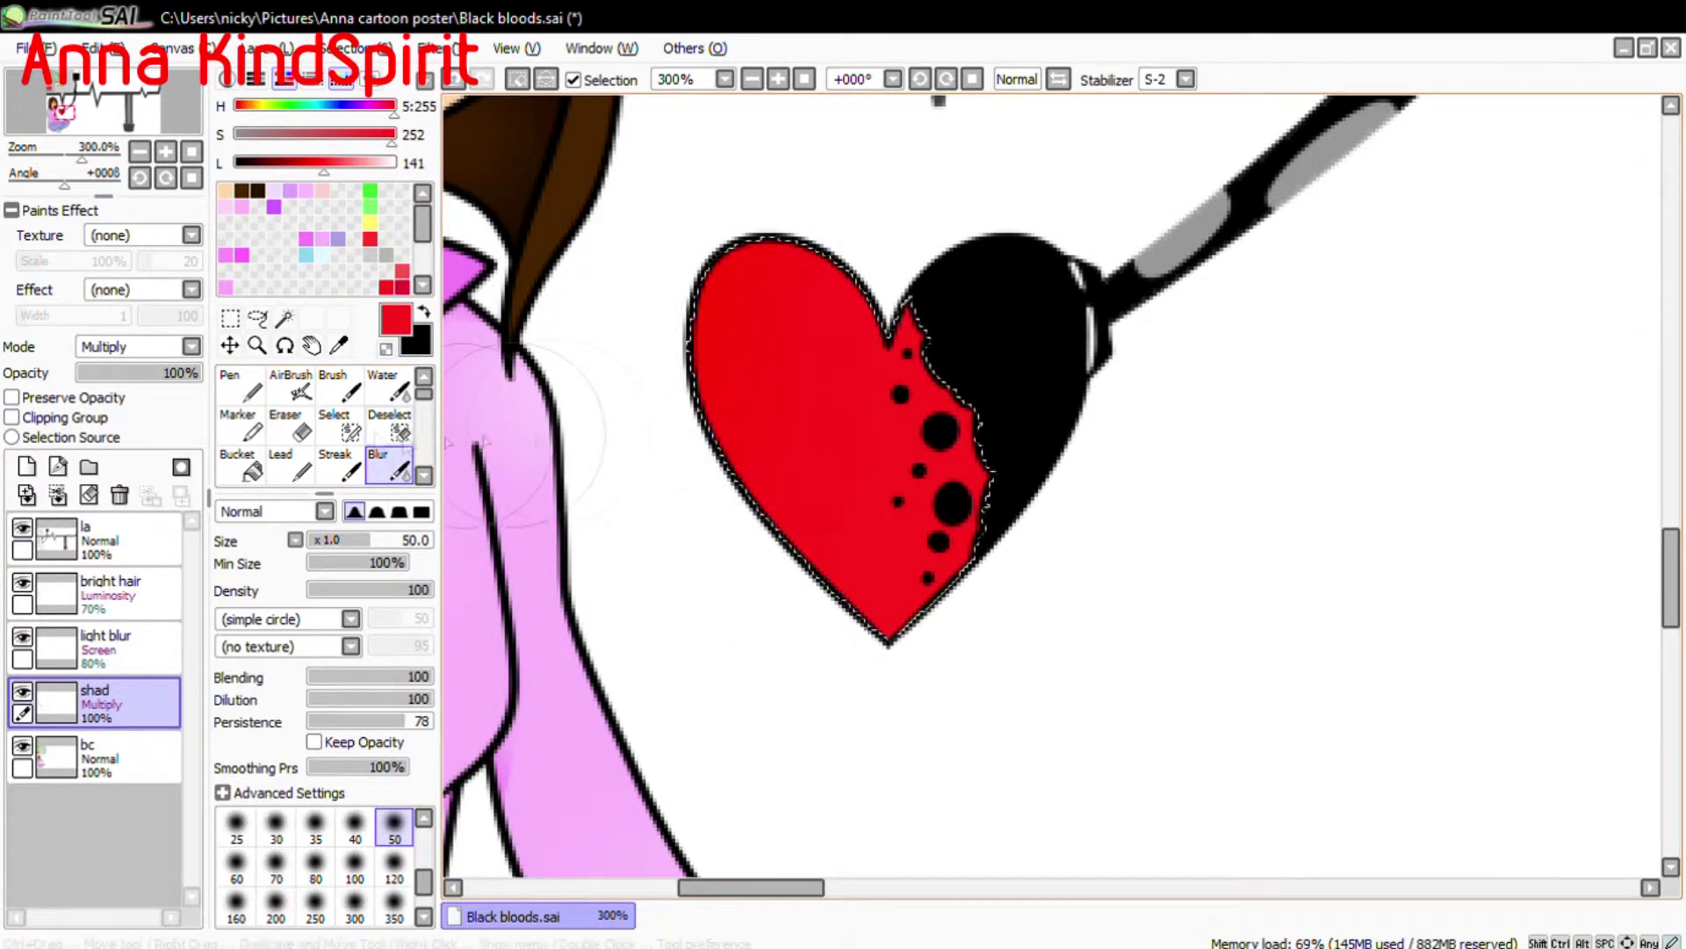
Try a round light red highlight on the heart on the bright hair layer and undo it.
click(97, 647)
click(234, 387)
click(97, 590)
click(290, 386)
key(n)
key(ctrl+z)
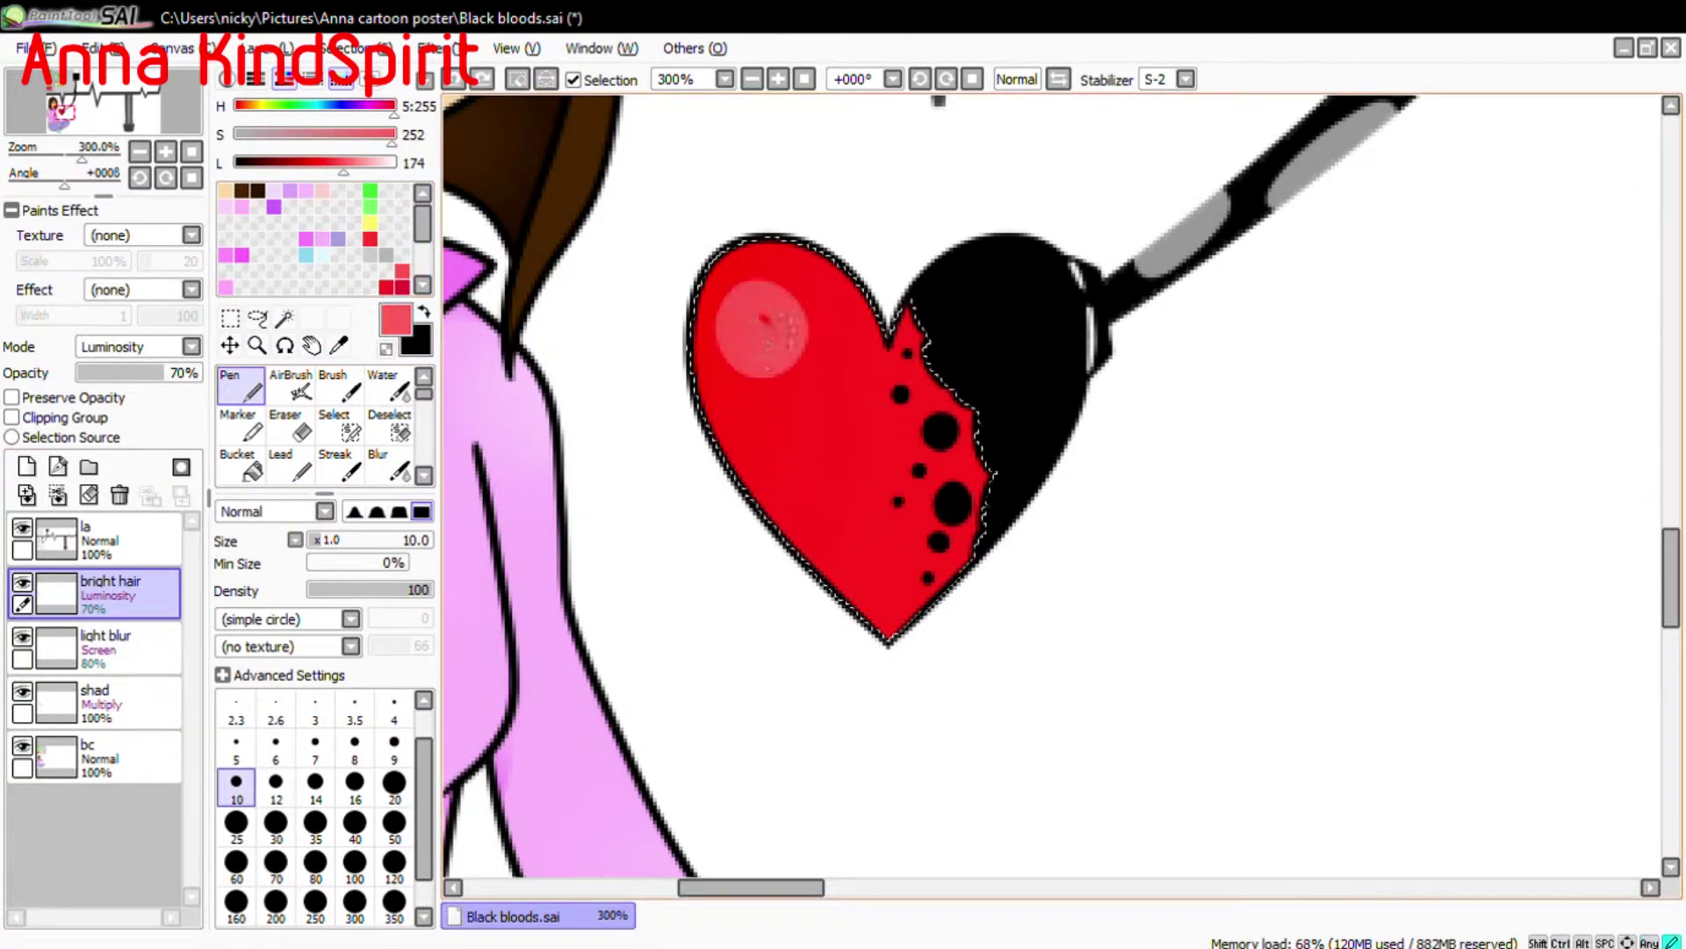
Add a Luminosity layer named bright heart and paint a large and a small round light red highlight on the heart's red half.
click(26, 467)
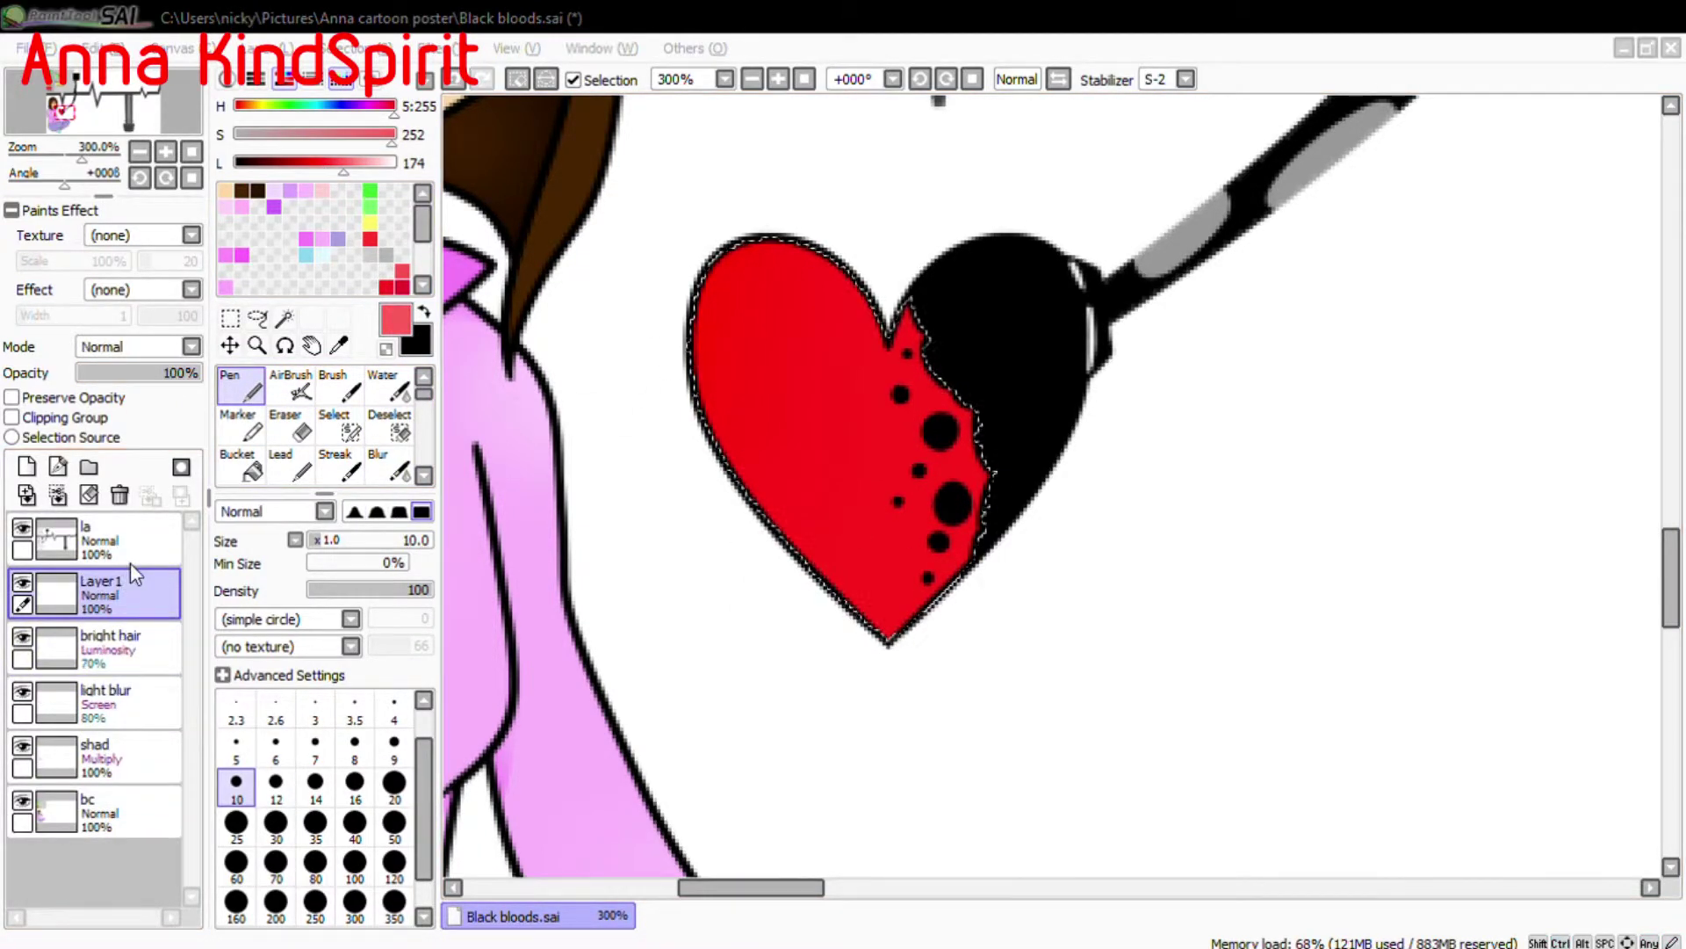
double_click(130, 562)
text(bright heart)
key(Return)
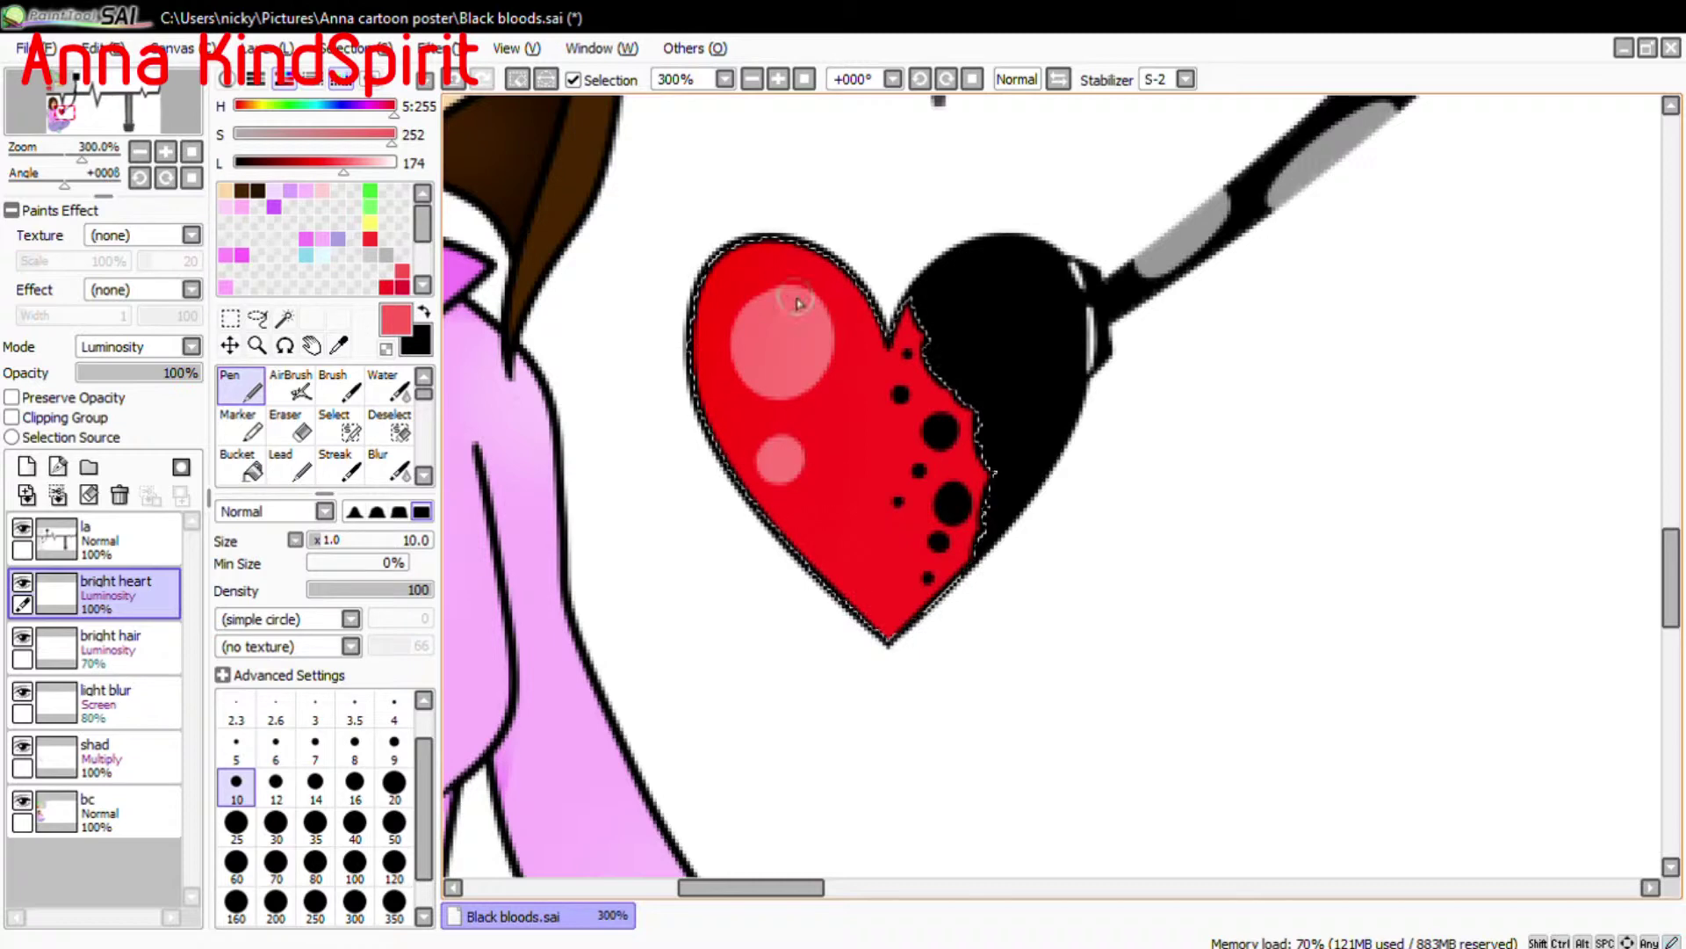
Soften the two heart highlights with a size 120 Eraser and set the bright heart layer's opacity to 70%.
key(e)
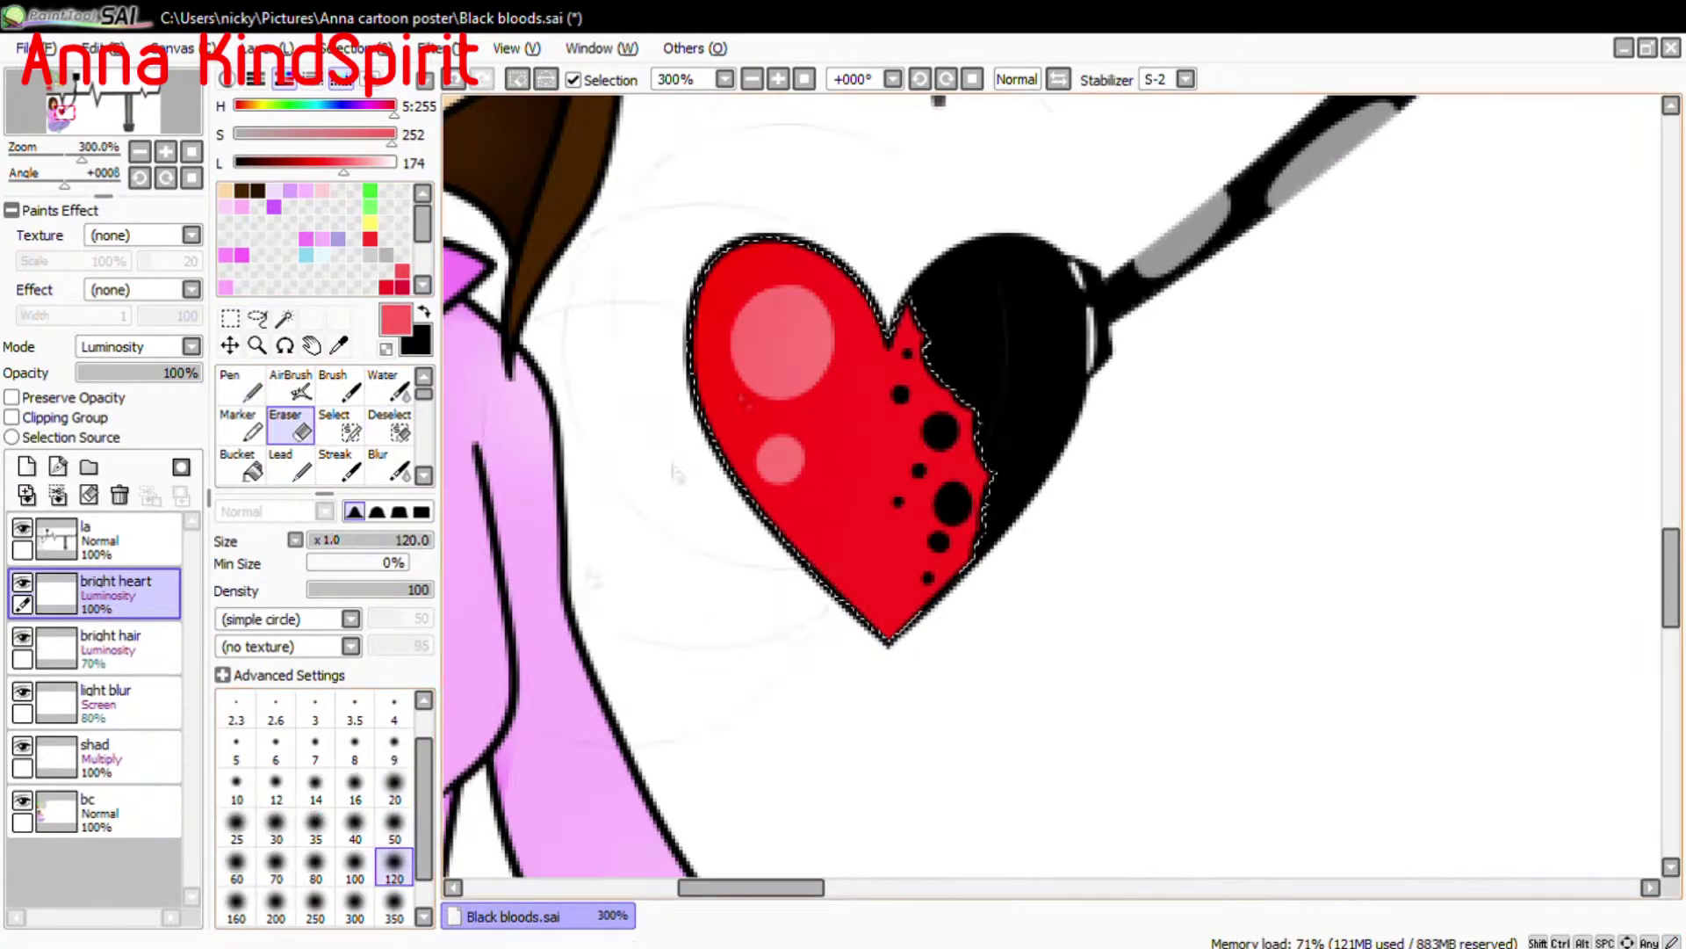
drag(200, 372, 165, 372)
key(minus)
key(minus)
key(minus)
key(minus)
key(minus)
key(c)
scroll(527, 647, up, 4)
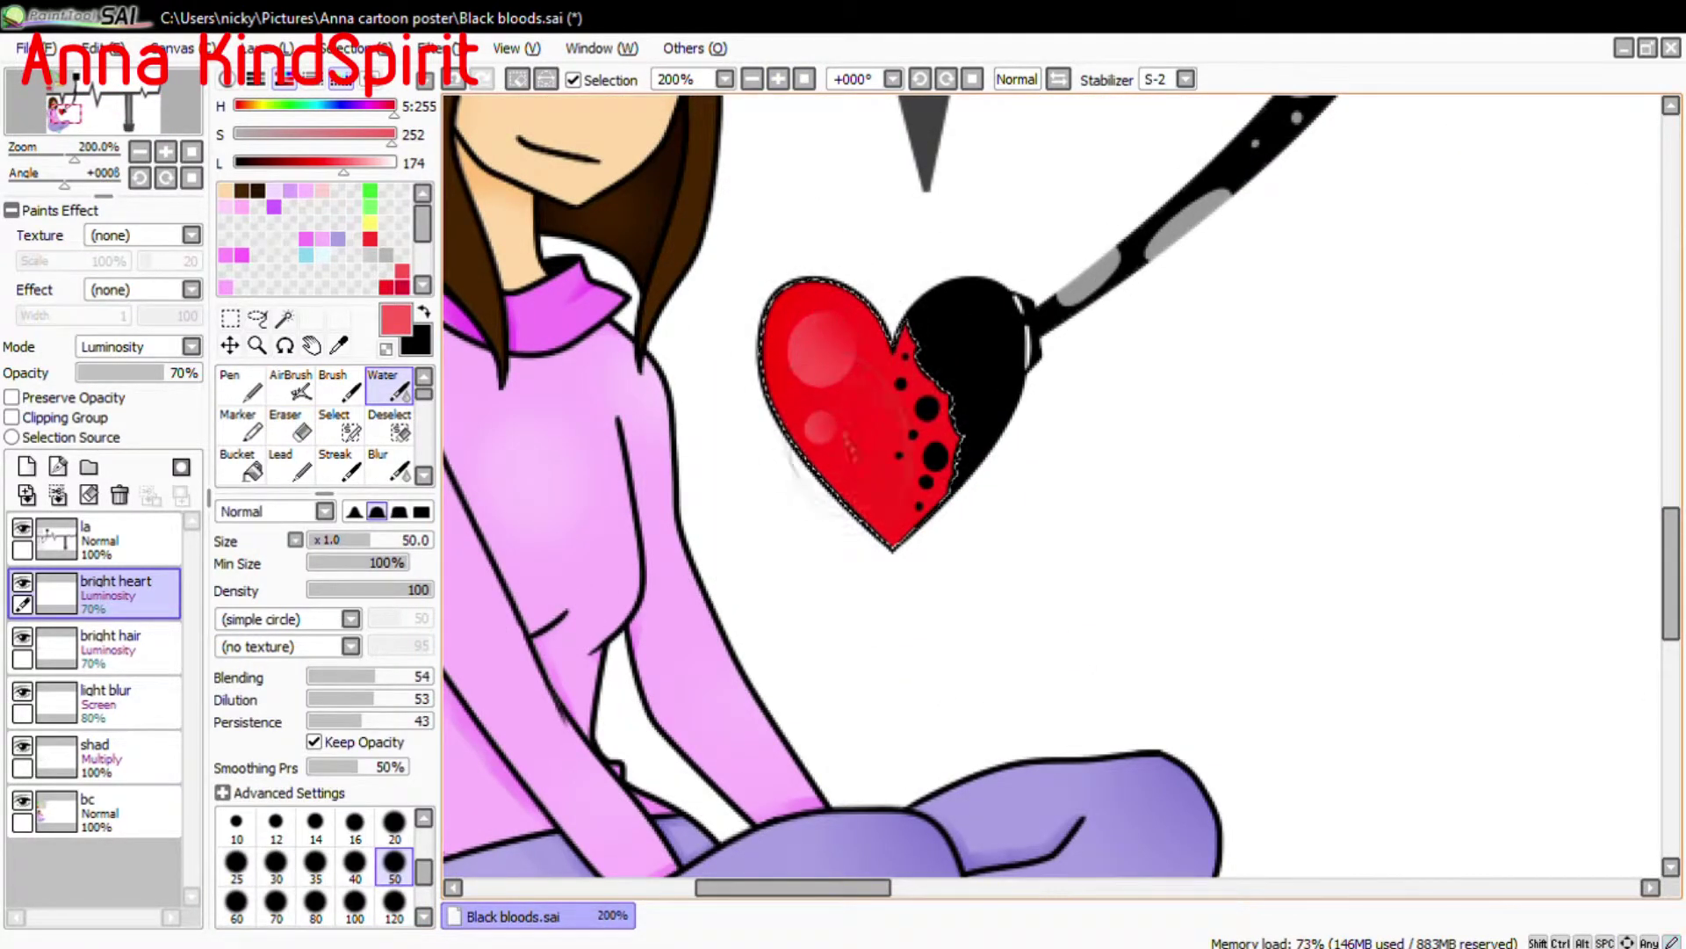
Touch up the heart highlights with the Water and Blur tools and set the bright heart layer's opacity to 60%.
key(n)
key(plus)
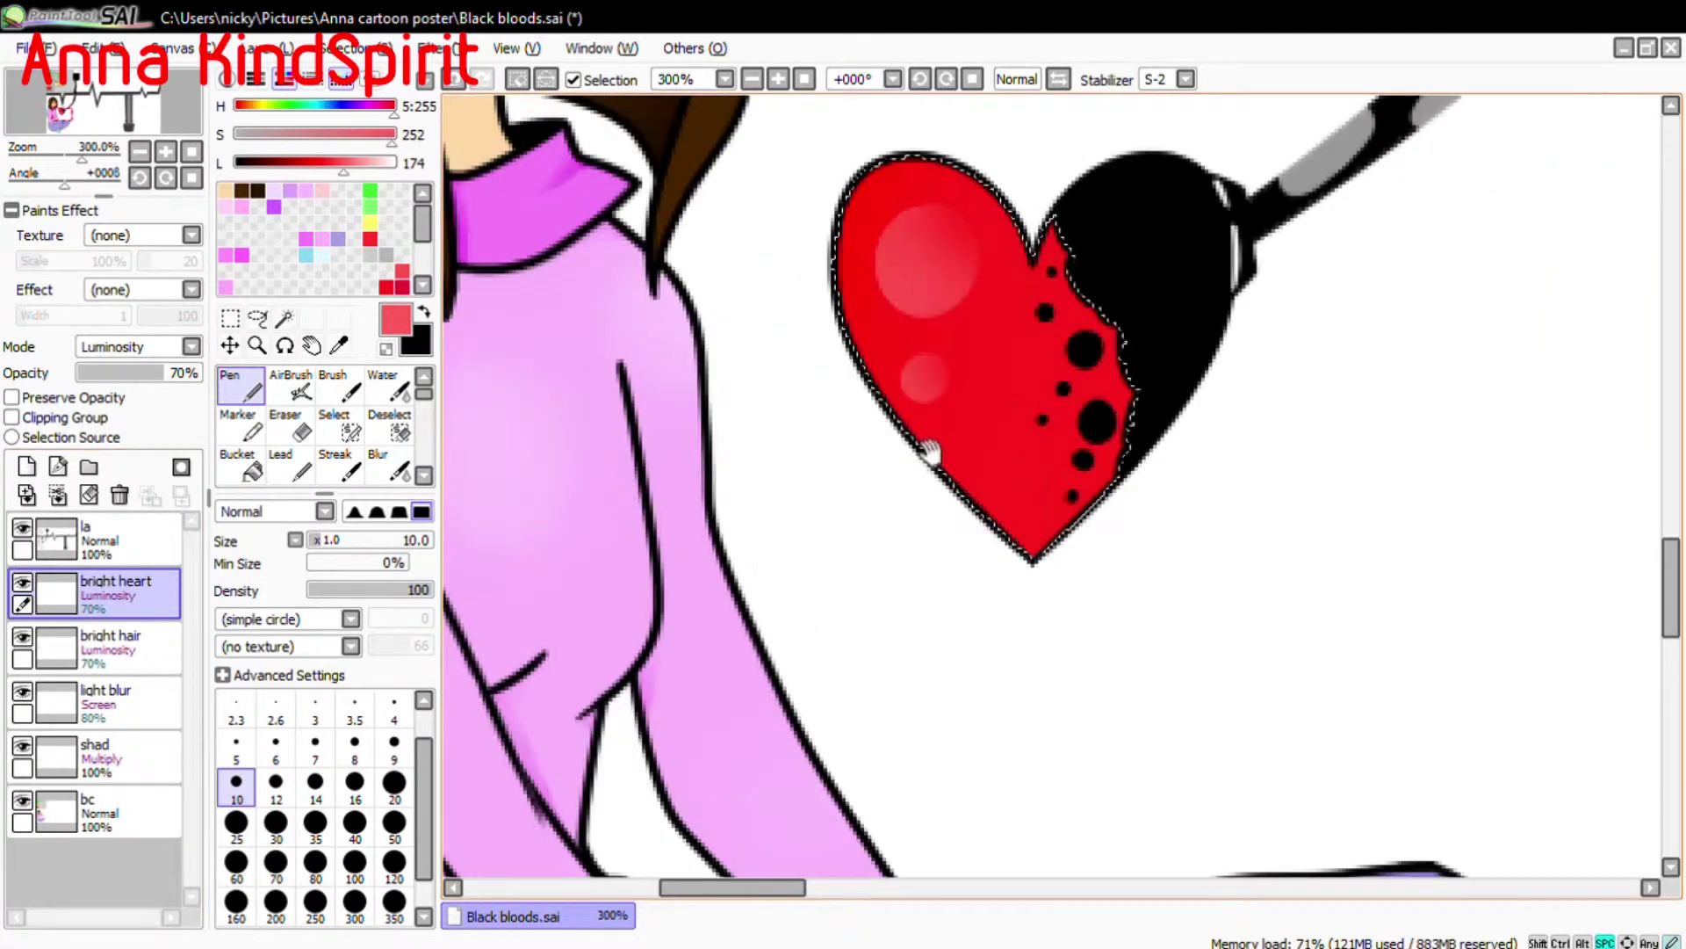
click(386, 387)
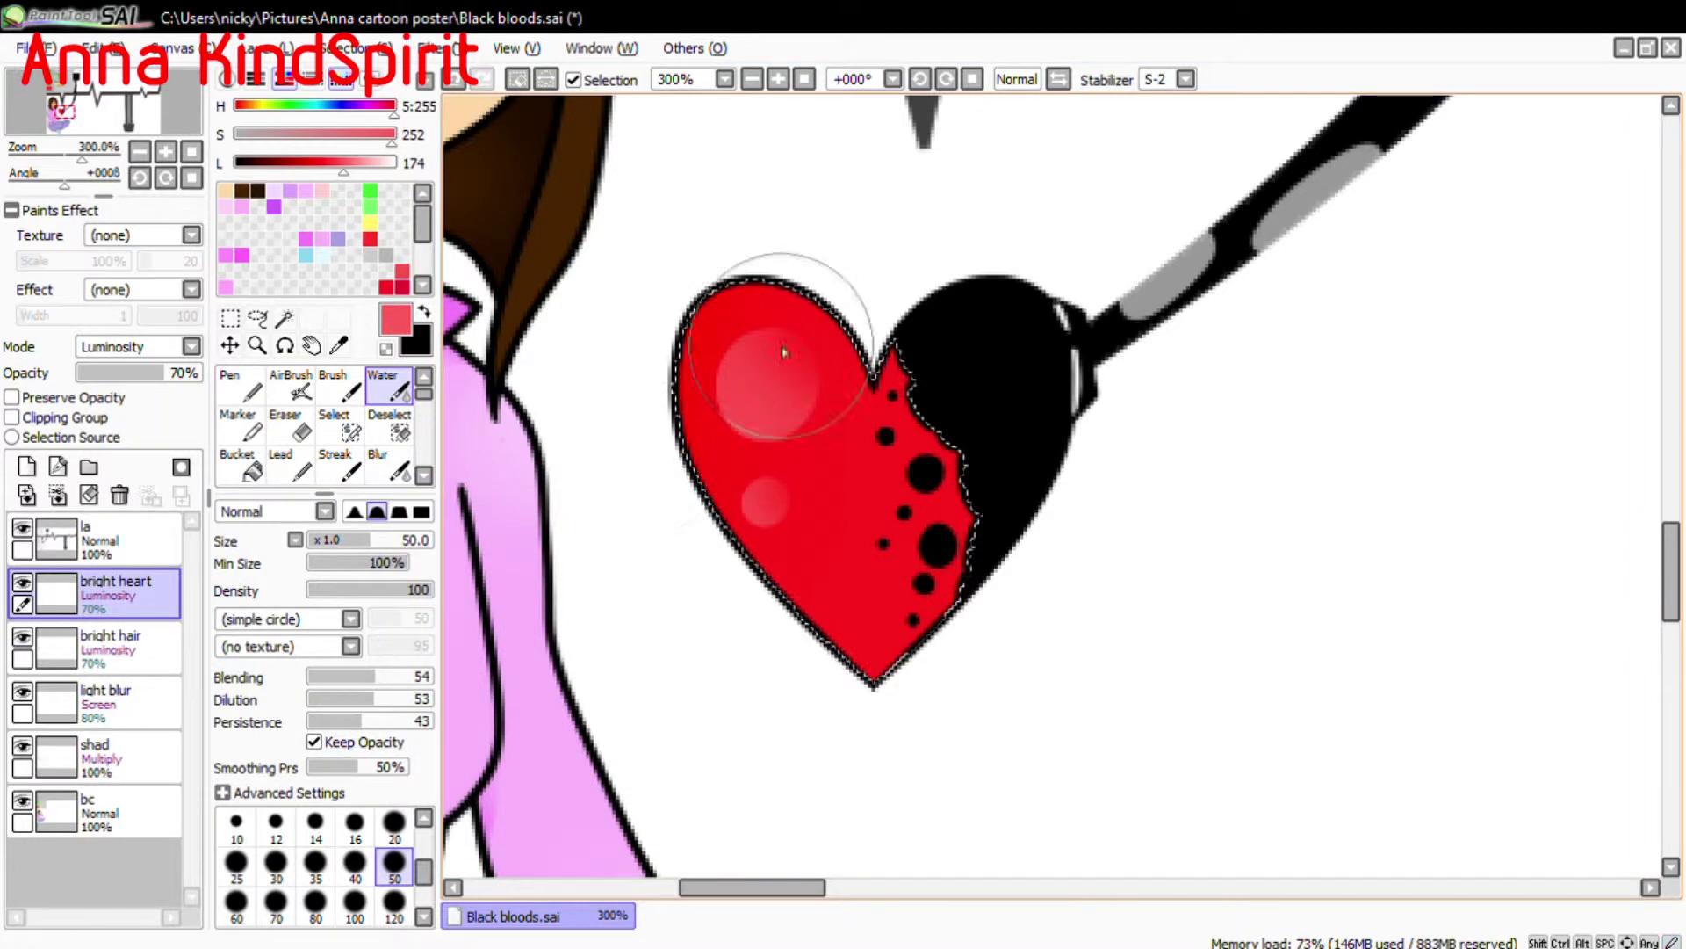
key(r)
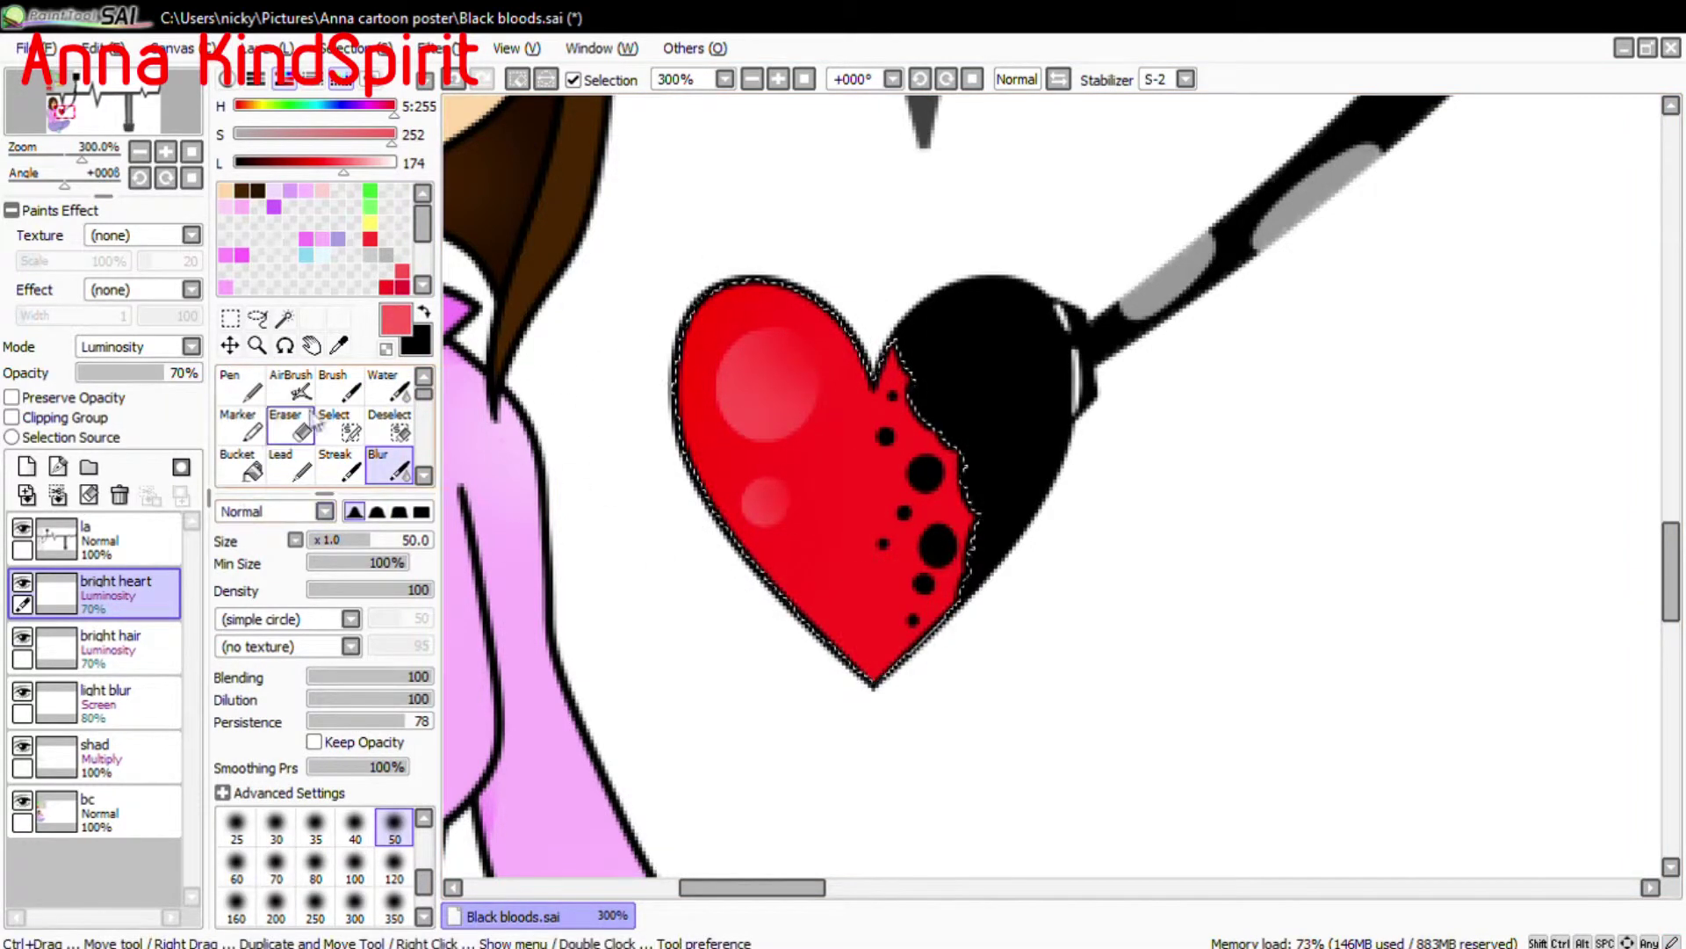
click(153, 373)
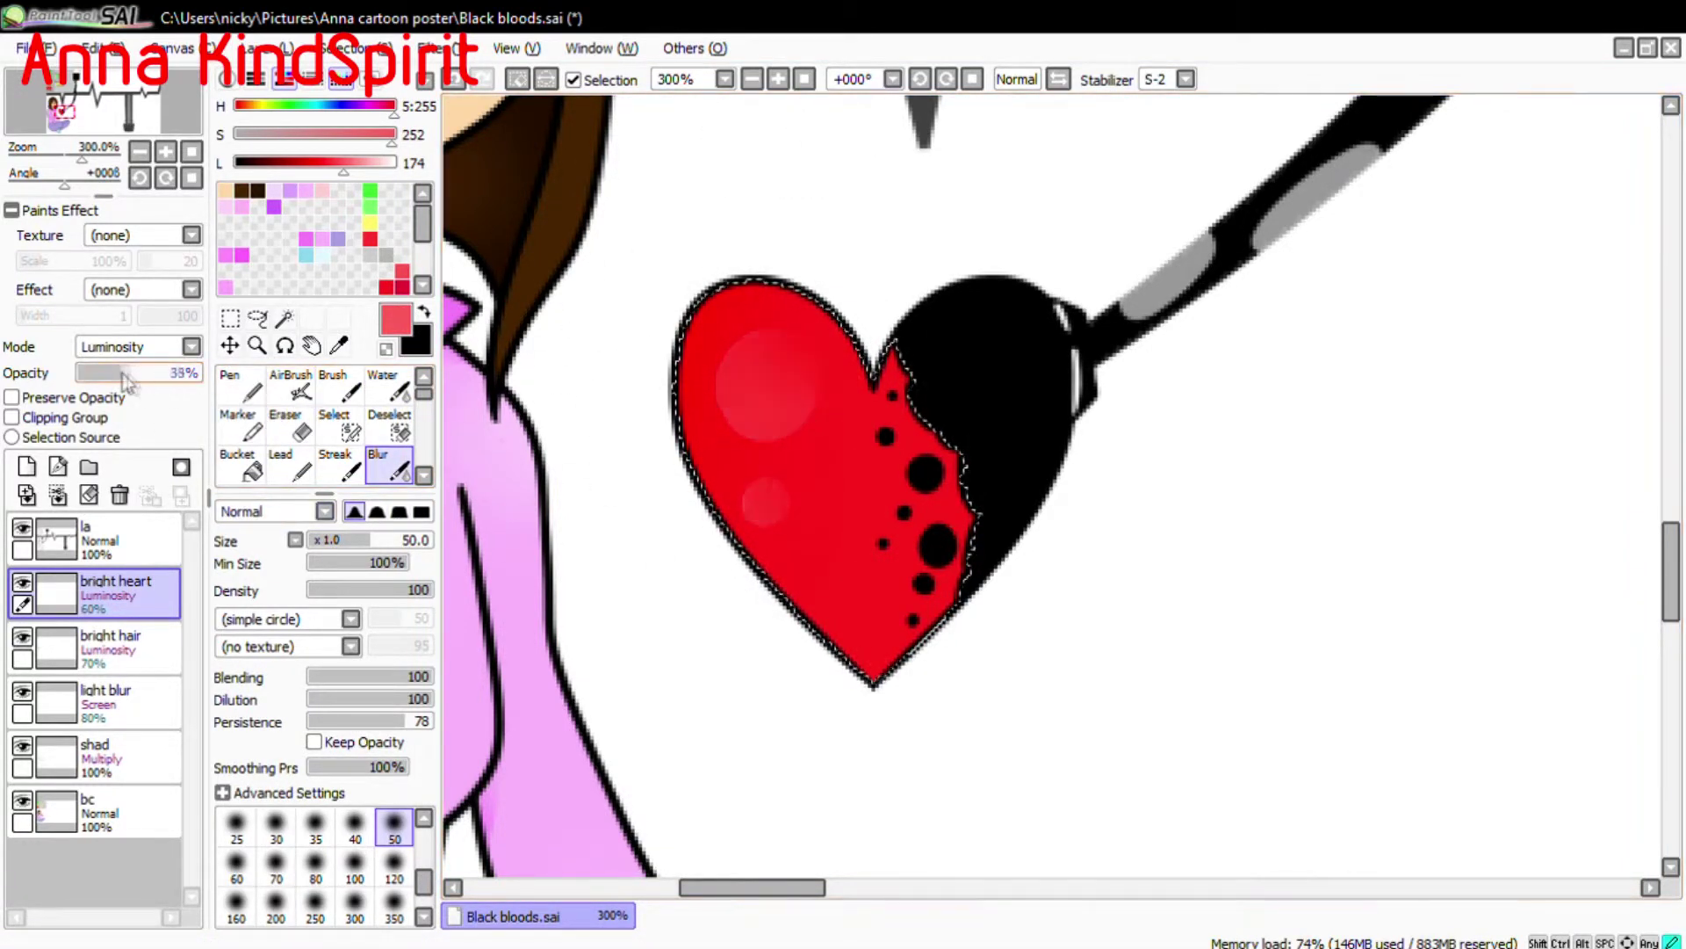
drag(151, 373, 153, 373)
Deselect the heart and select the monitor's main grey panel on the la layer, including the Heart rate and Black bloods lettering.
scroll(1178, 347, down, 2)
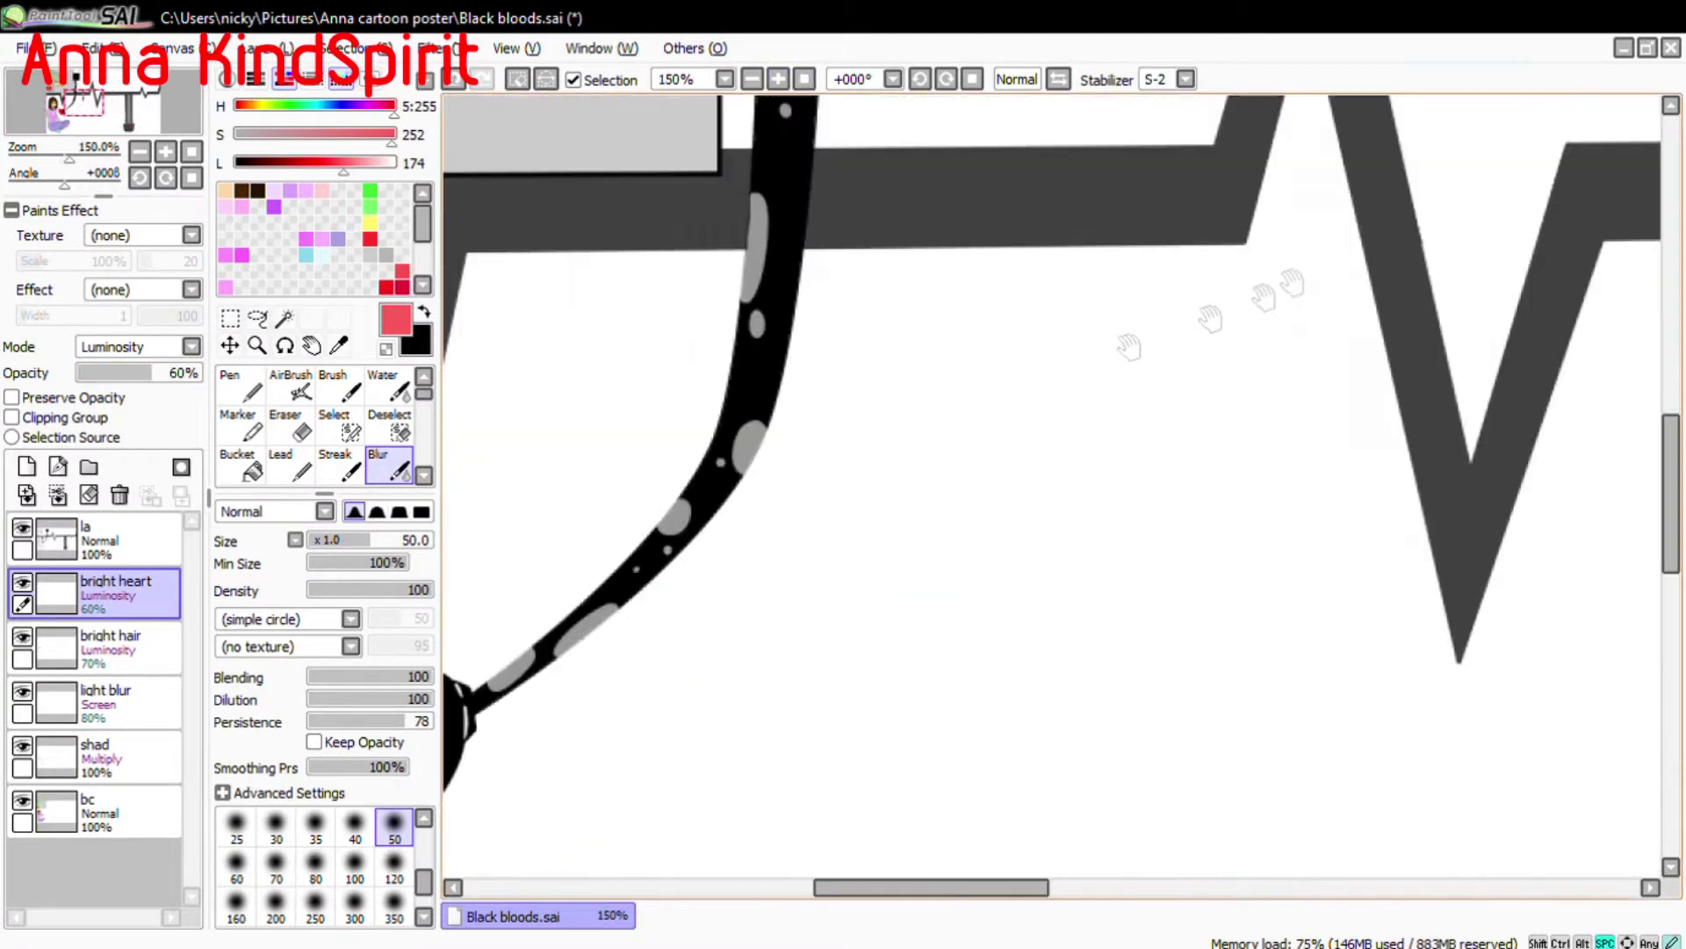
key(l)
scroll(787, 101, down, 3)
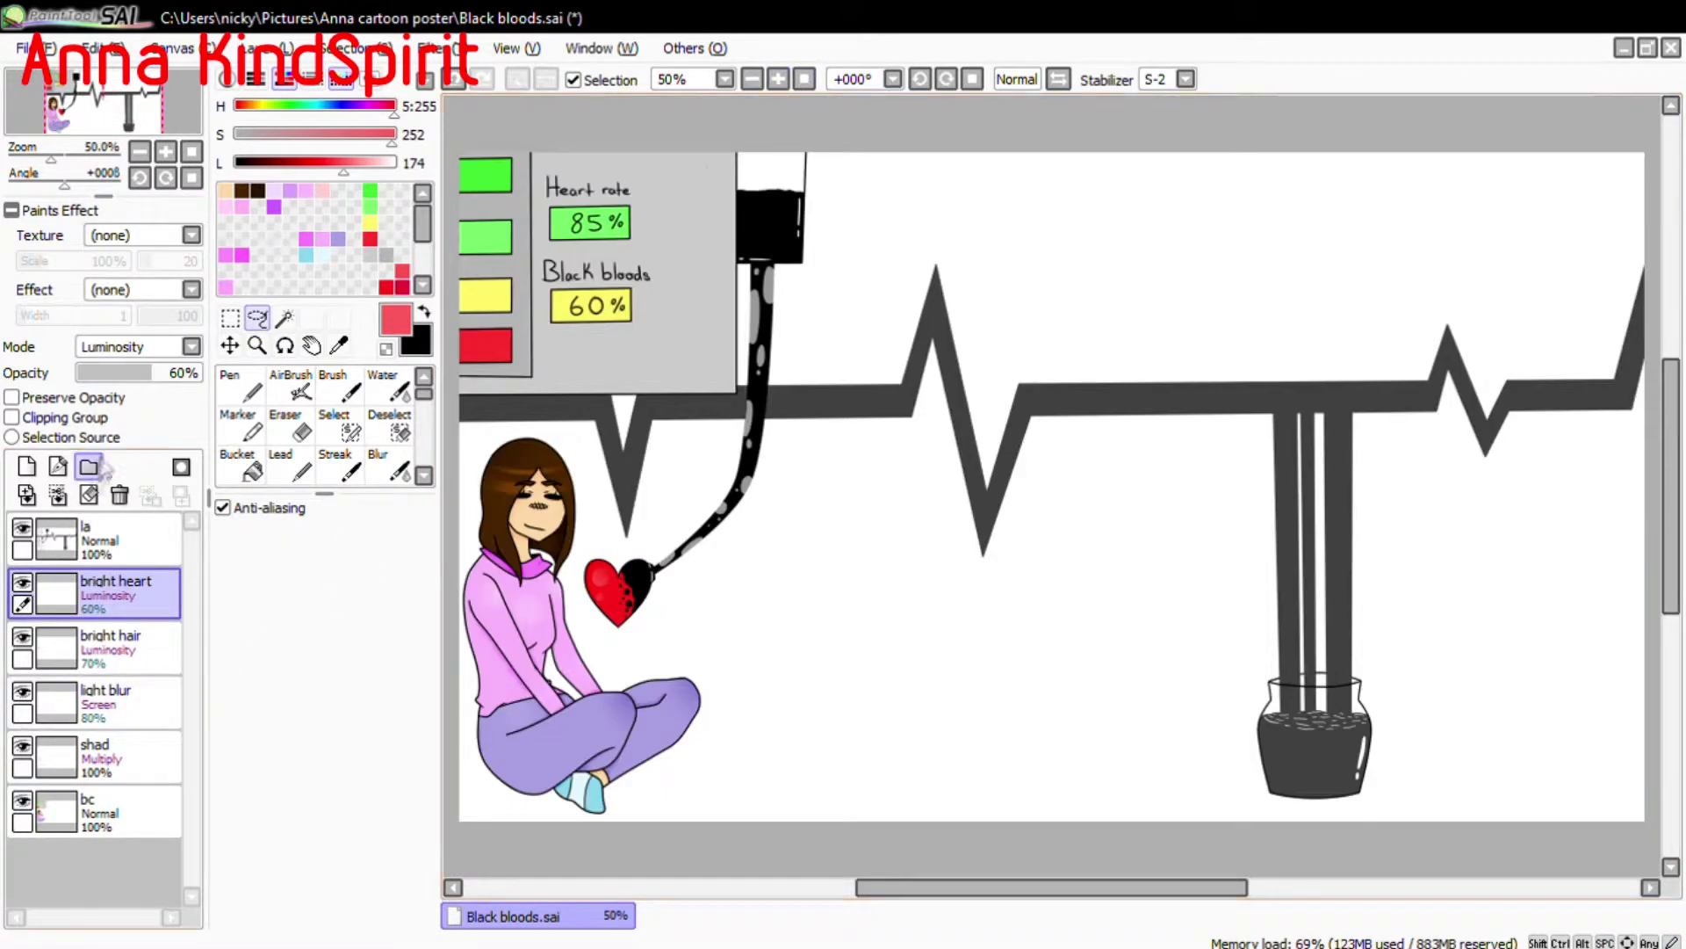
click(115, 537)
click(284, 318)
click(632, 351)
scroll(632, 351, up, 2)
drag(474, 309, 720, 485)
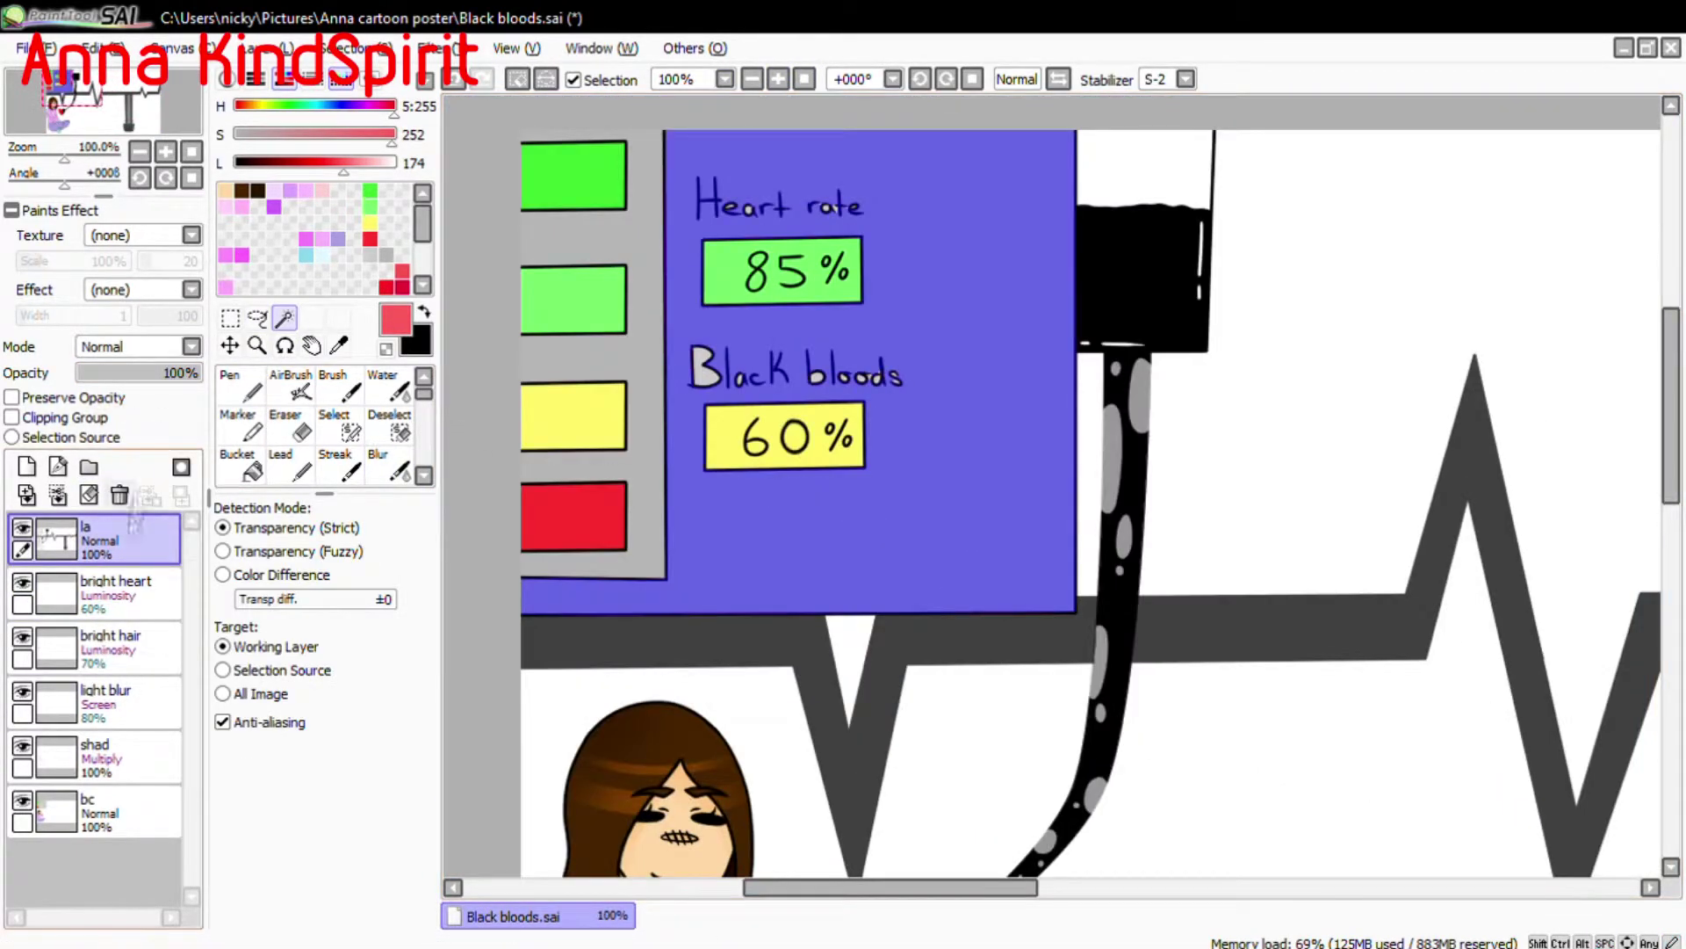
Airbrush grey shading down the right edge of the monitor's panel on the shad layer.
click(115, 755)
click(385, 254)
click(339, 386)
click(395, 900)
click(291, 387)
mouse_move(1037, 527)
mouse_down()
mouse_move(1027, 567)
mouse_move(1050, 151)
mouse_up()
click(389, 428)
click(386, 387)
Trim the inner edge of the panel's shading with the Eraser at sizes 20 and 50 and smooth it with a size 120 Blur.
click(290, 429)
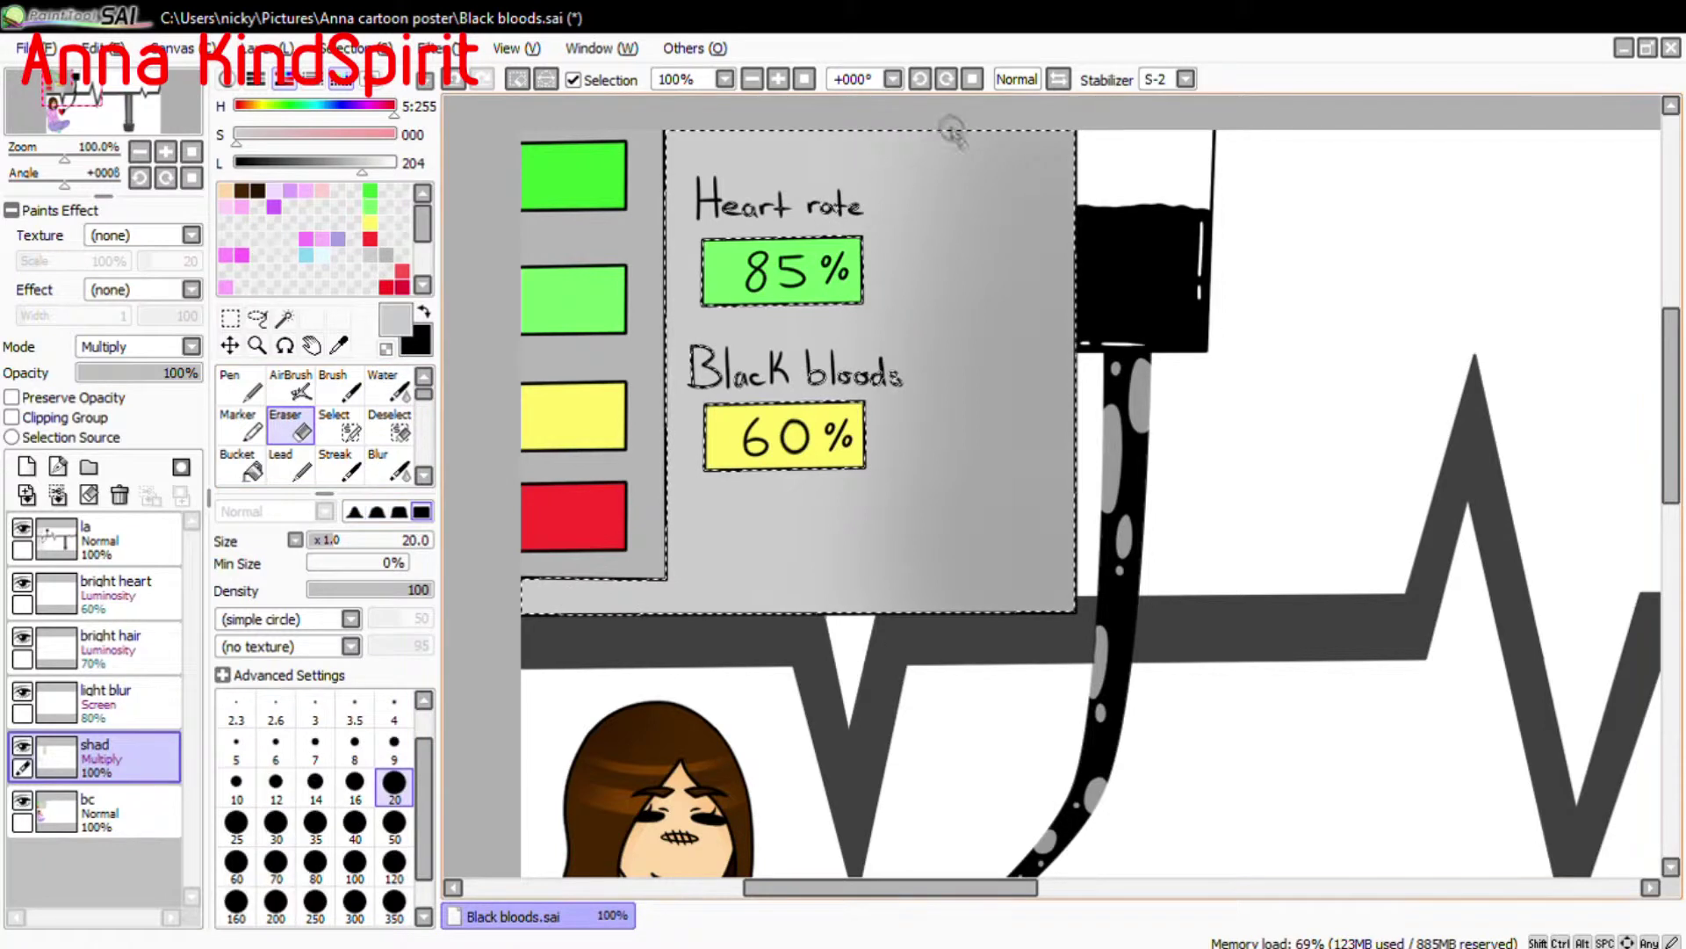
mouse_move(953, 132)
mouse_down()
mouse_move(981, 283)
mouse_move(940, 624)
mouse_up()
click(395, 825)
mouse_move(927, 140)
mouse_down()
mouse_move(957, 369)
mouse_move(779, 654)
mouse_up()
click(389, 466)
click(394, 865)
mouse_move(966, 140)
mouse_down()
mouse_move(998, 327)
mouse_move(878, 632)
mouse_up()
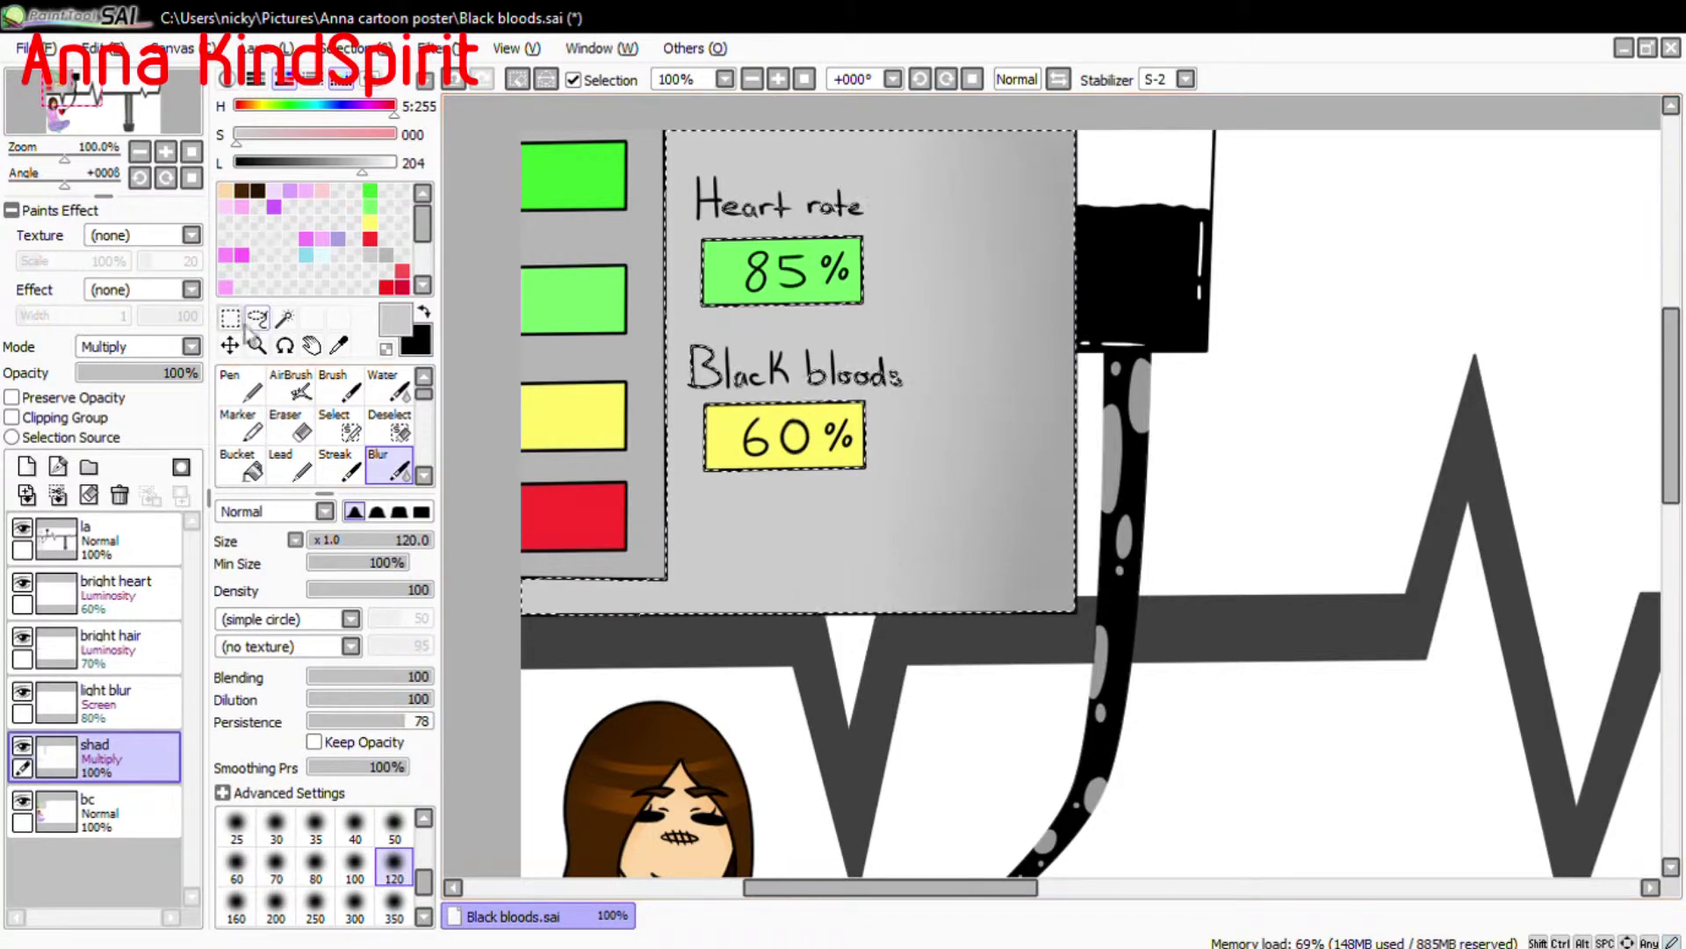
Select the grey column around the monitor's coloured boxes on the la layer and airbrush its right edge darker grey at size 120 on the shad layer.
click(284, 317)
click(123, 537)
click(555, 368)
click(291, 385)
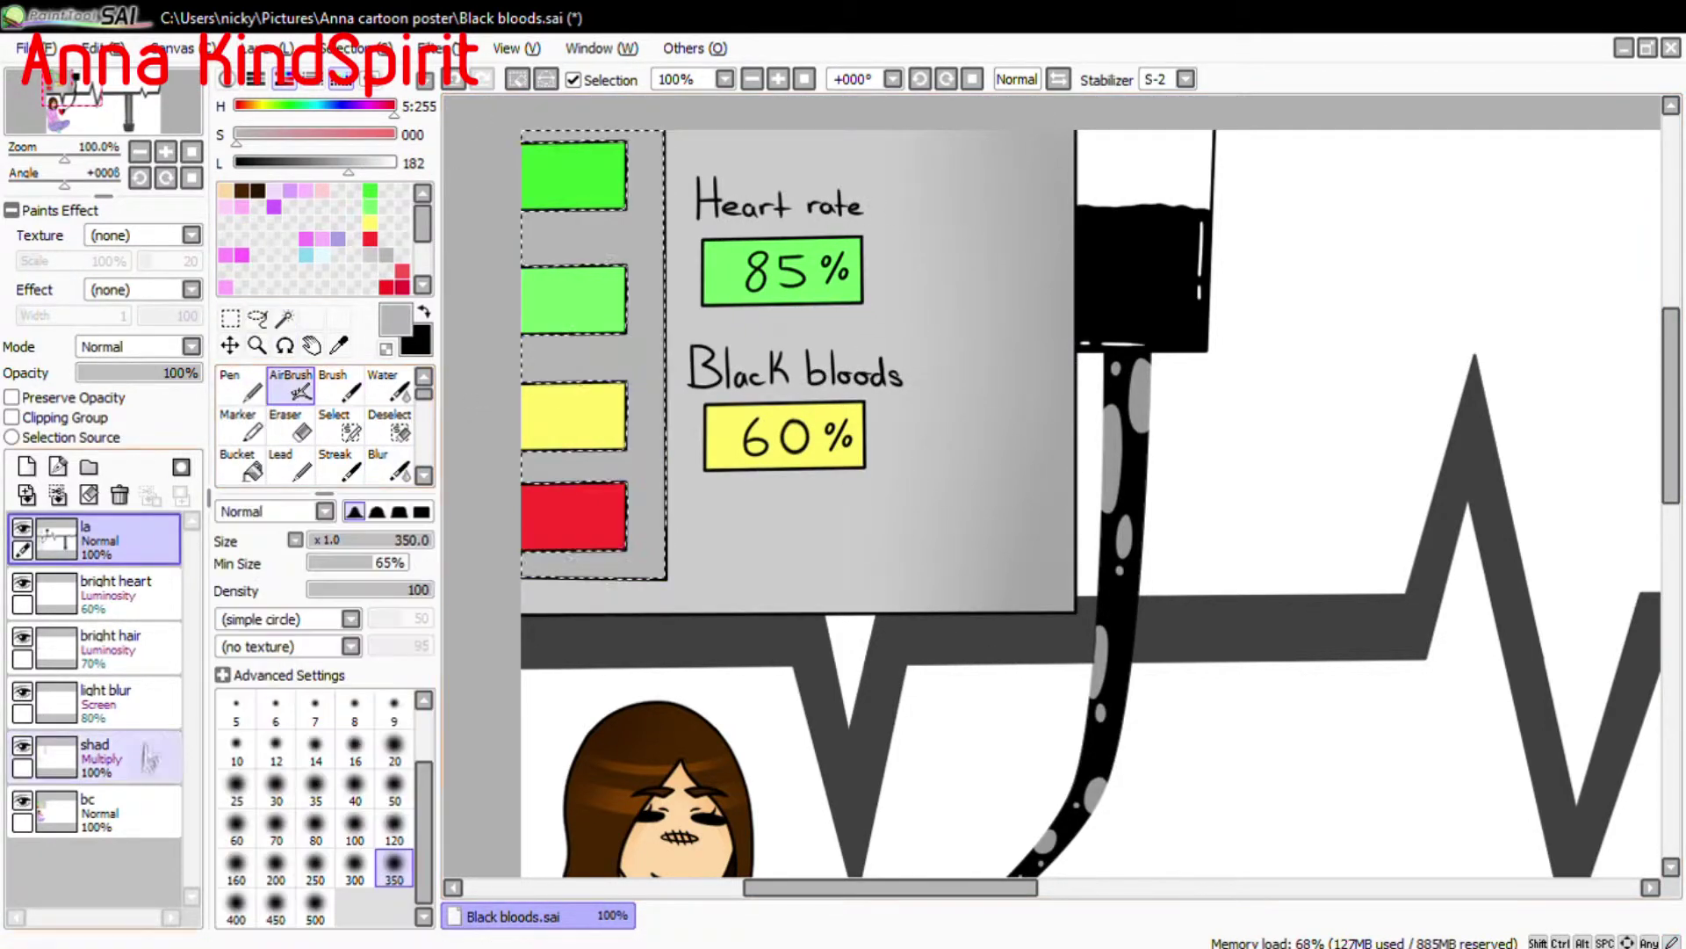
click(123, 756)
drag(679, 584, 664, 587)
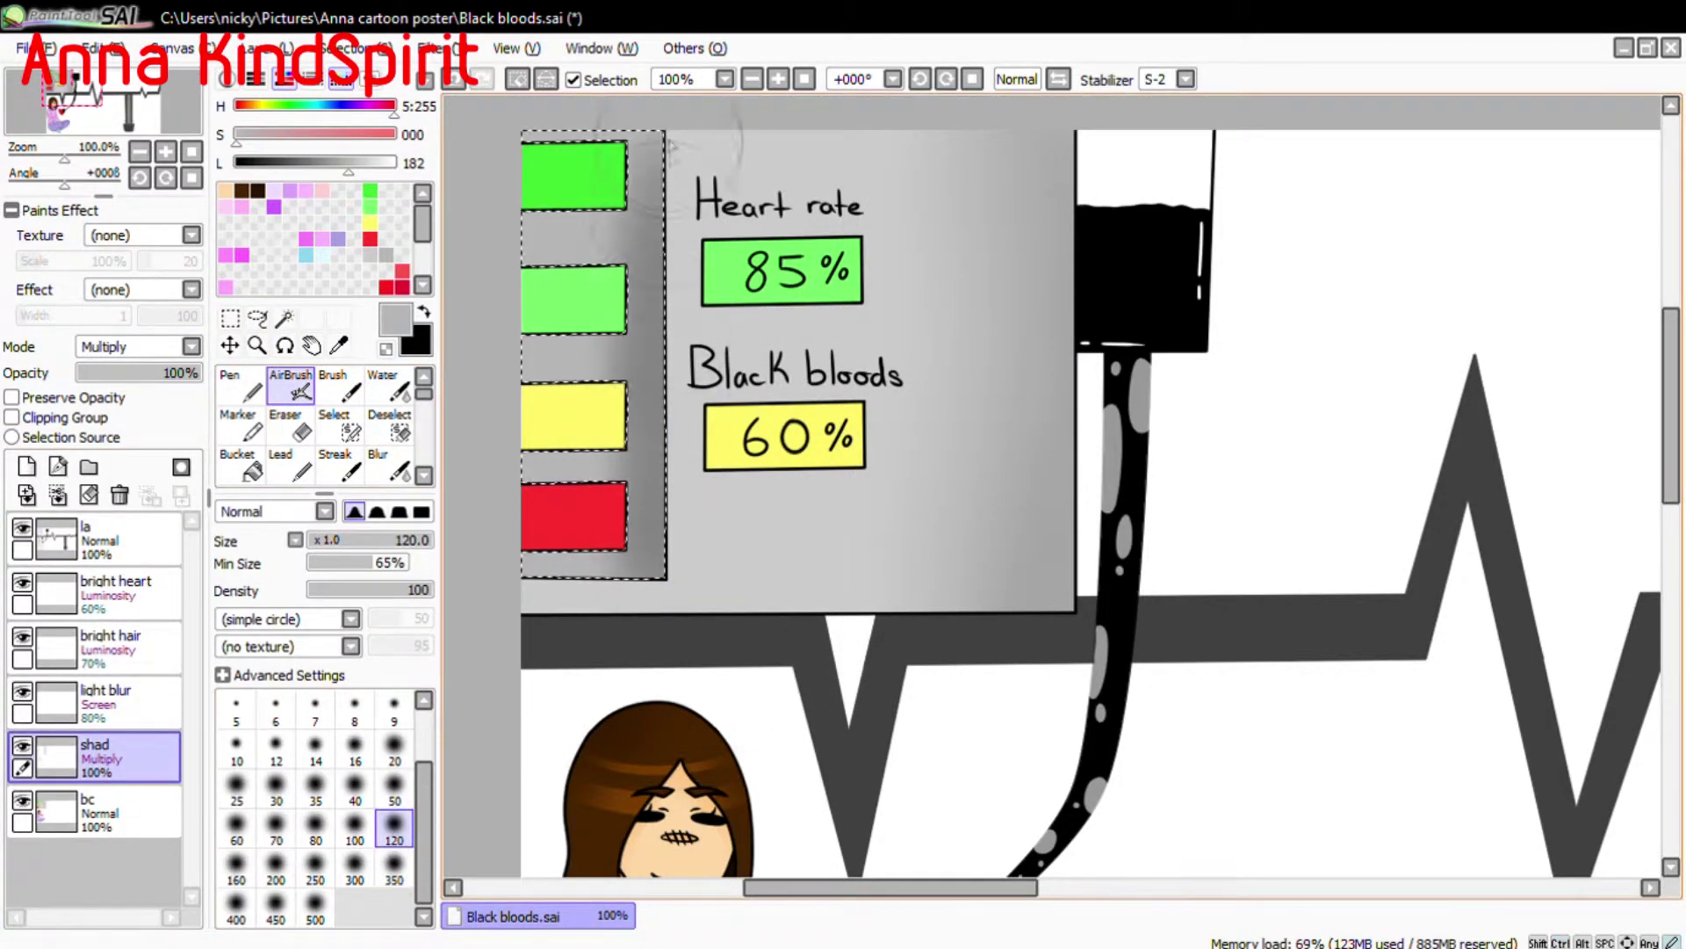
Smooth the column's shading with a size 120 Blur and set the shad layer's opacity to 75%.
click(390, 465)
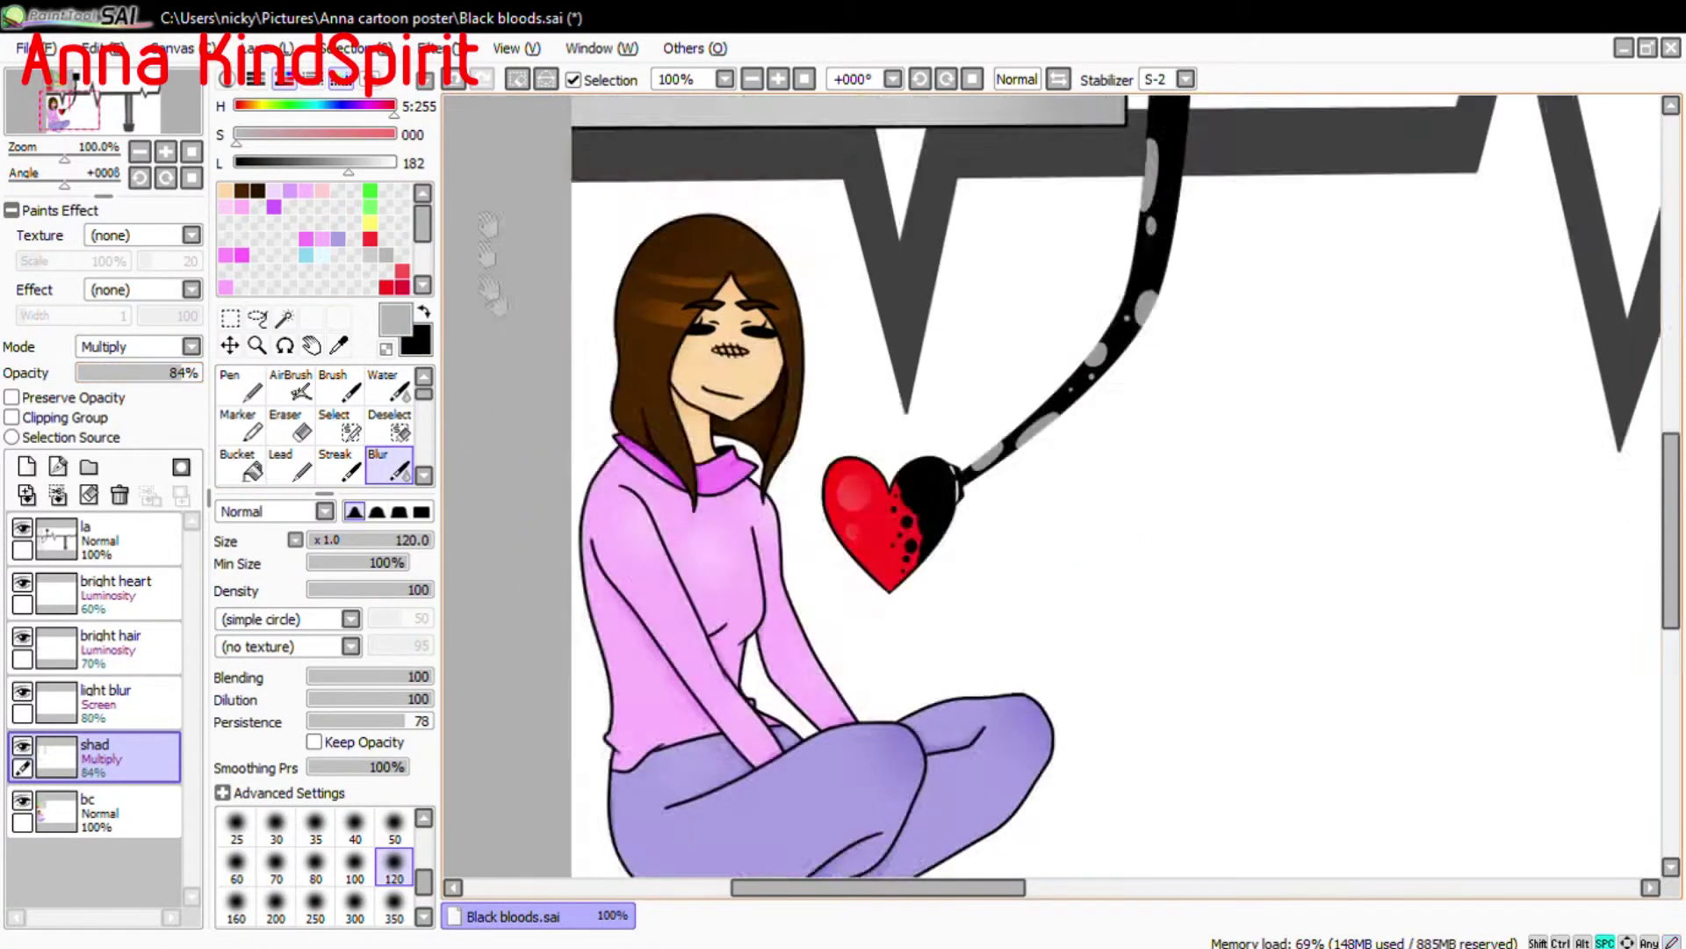
drag(176, 373, 141, 395)
drag(172, 385, 176, 384)
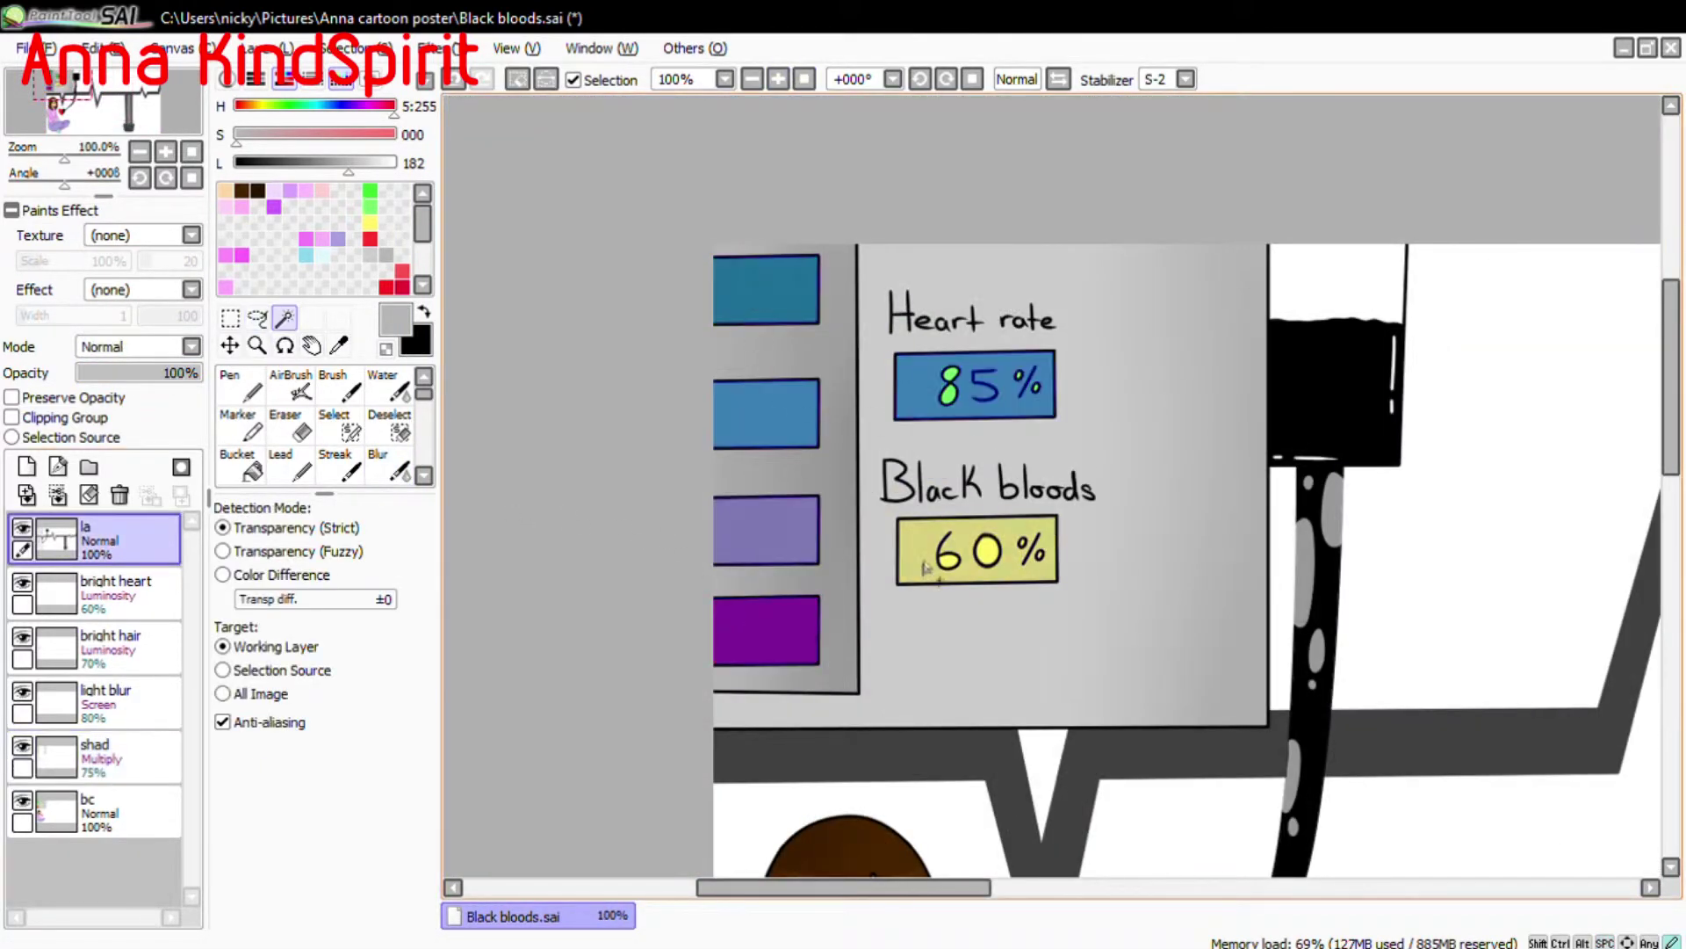
Select all the monitor's coloured boxes on the la layer, including the 85% and 60% characters.
click(927, 566)
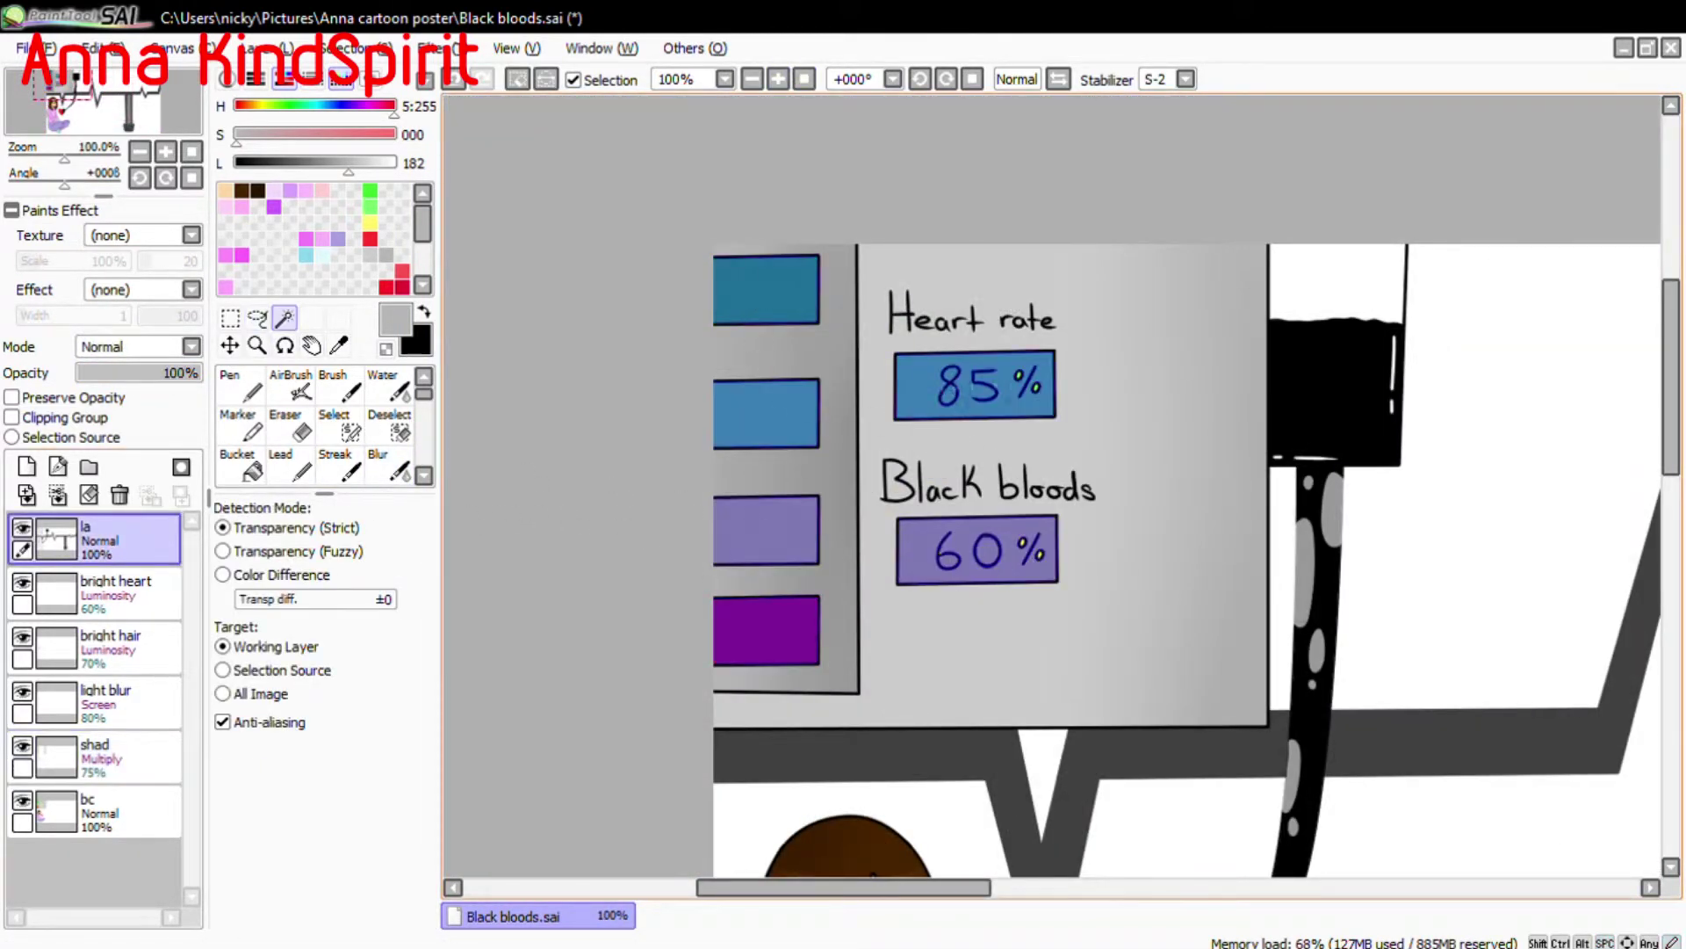
click(334, 428)
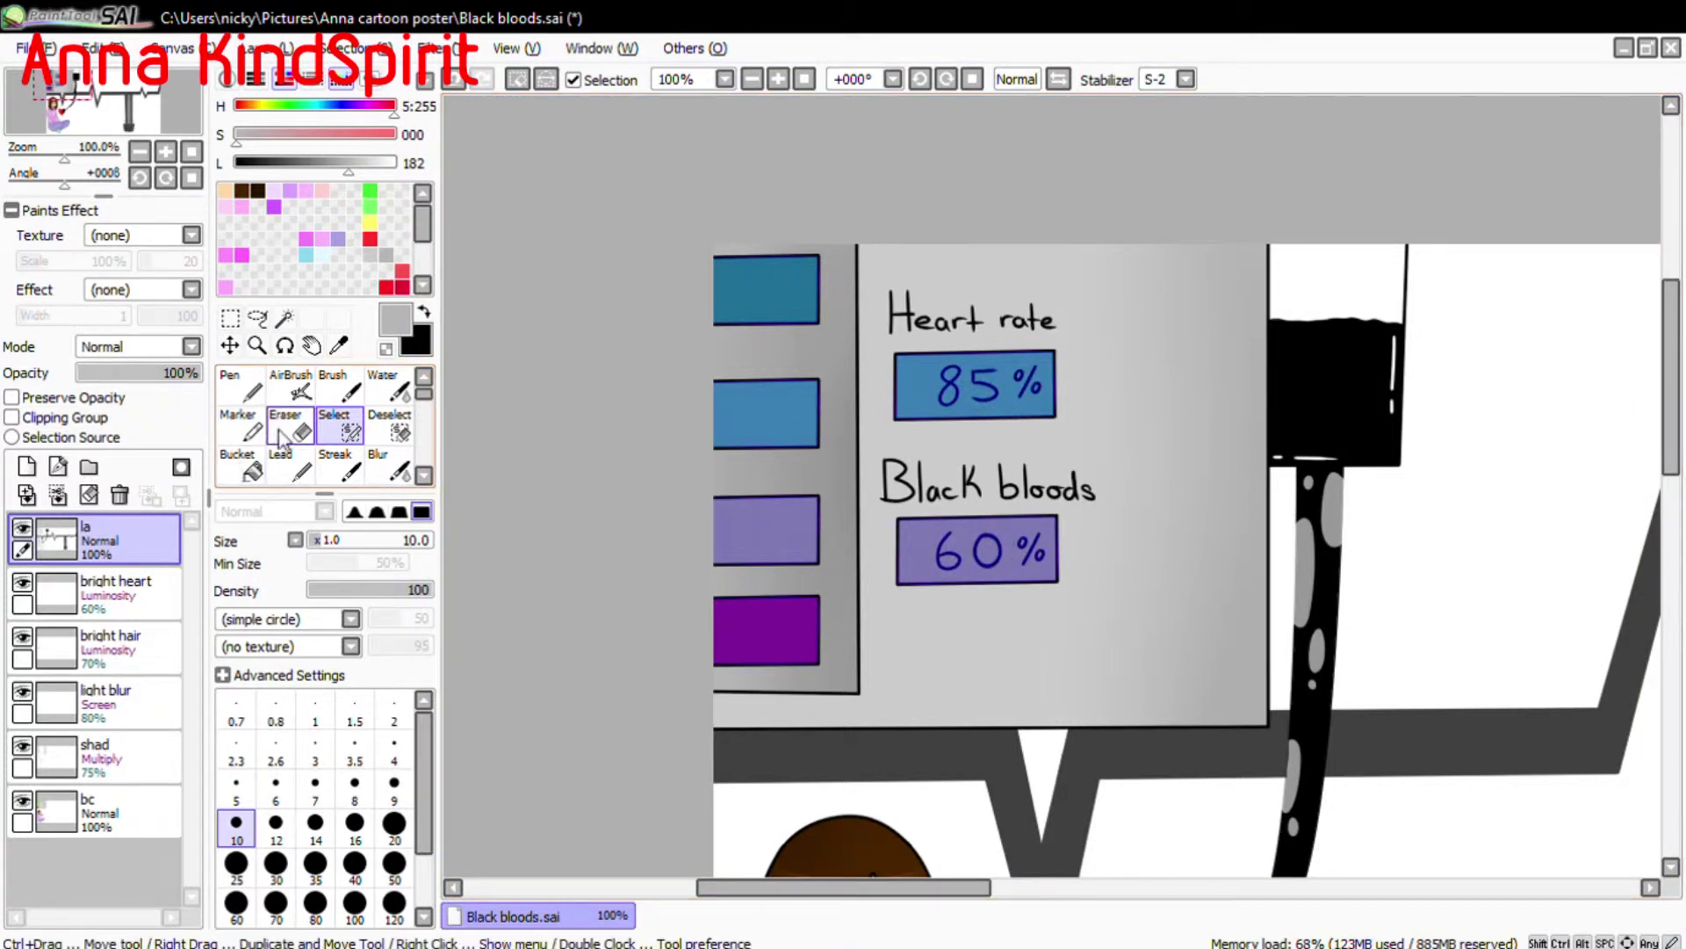
Shade the monitor's red box with red on the shad layer using a size 120 AirBrush.
click(241, 386)
click(105, 700)
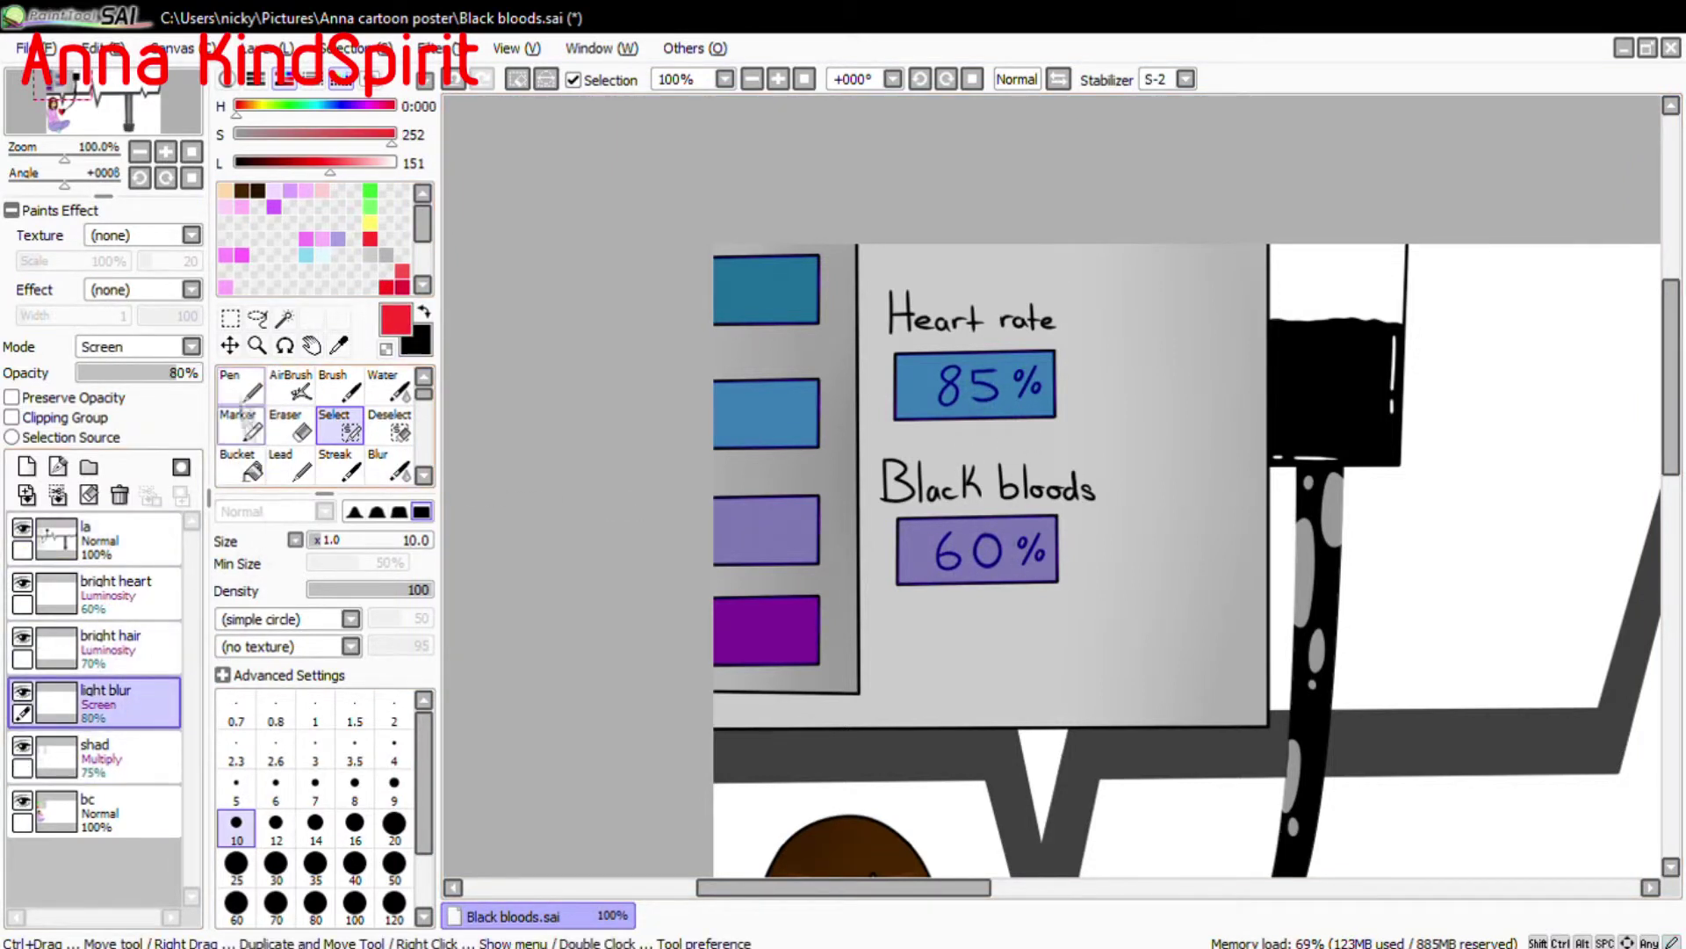
click(291, 387)
click(106, 756)
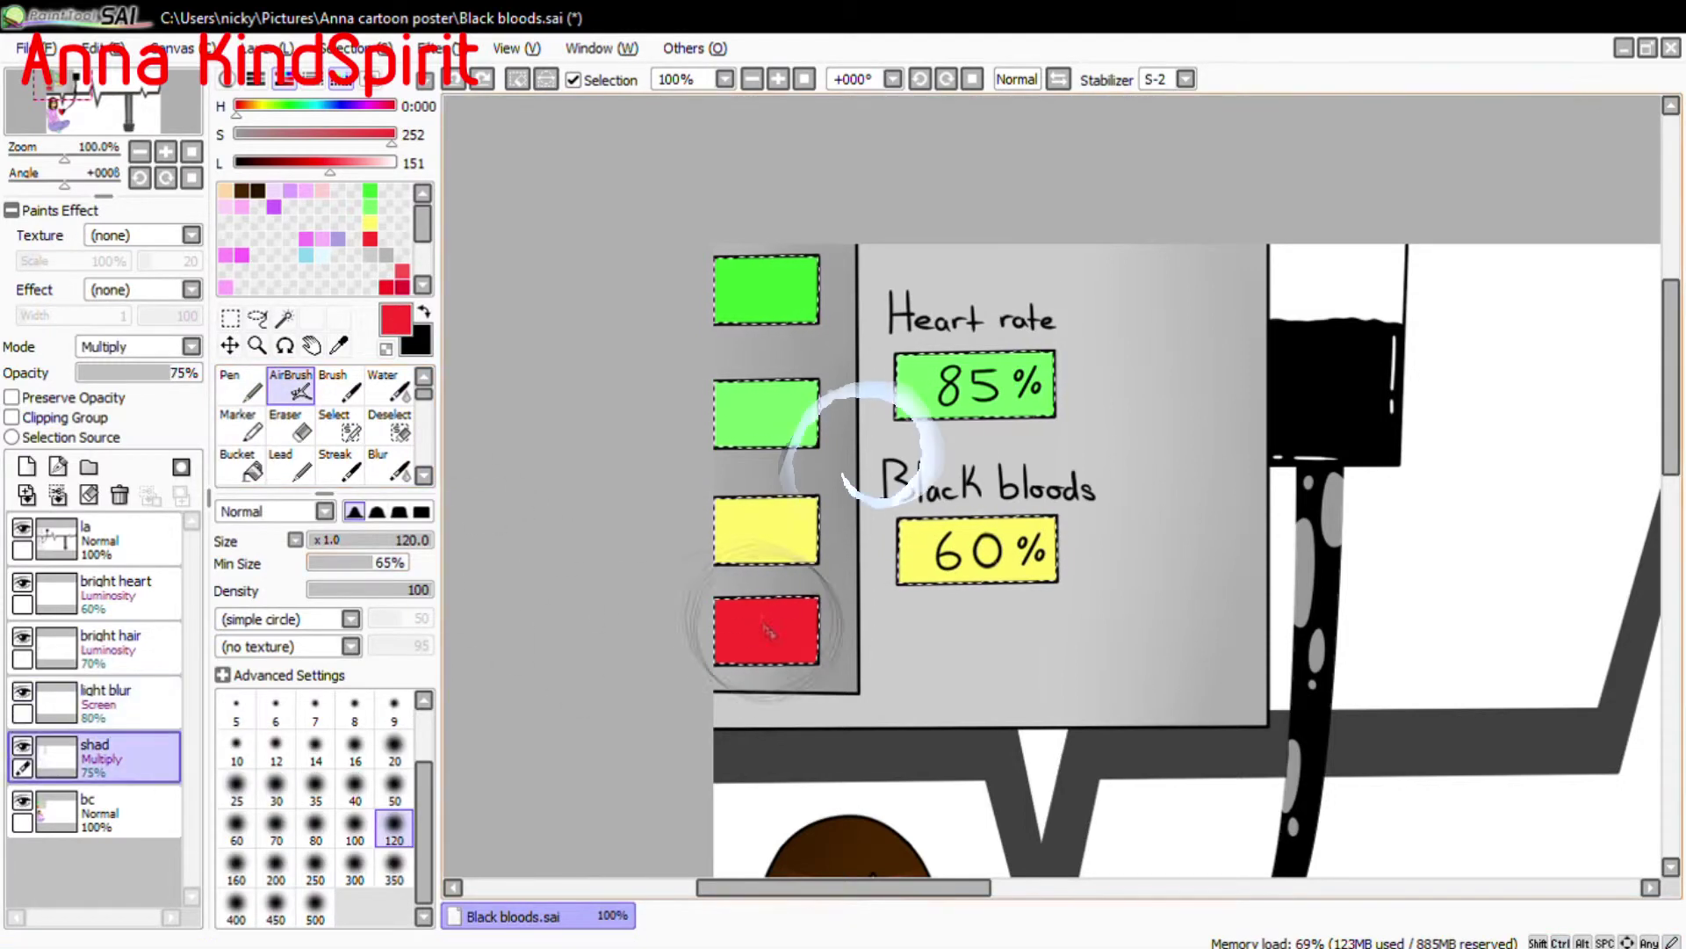